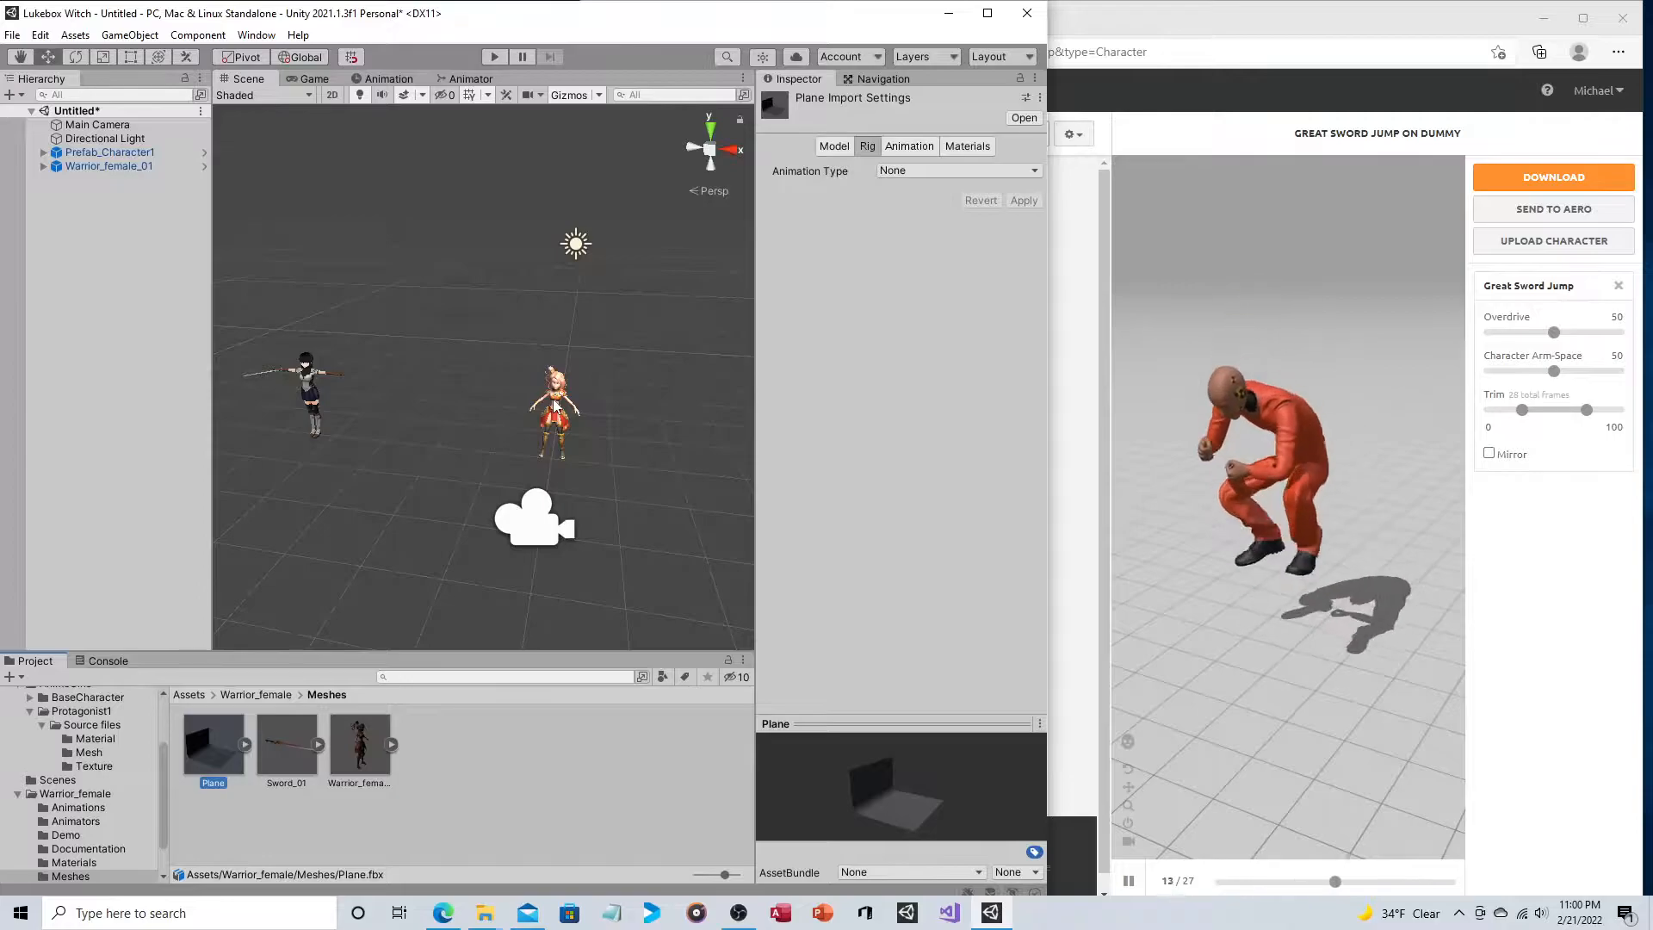
# Step: Upload the Warrior_female mesh from the Unity project to Mixamo's auto-rigger and accept the reviewed character
pyautogui.moveTo(362, 742); pyautogui.dragTo(417, 731)
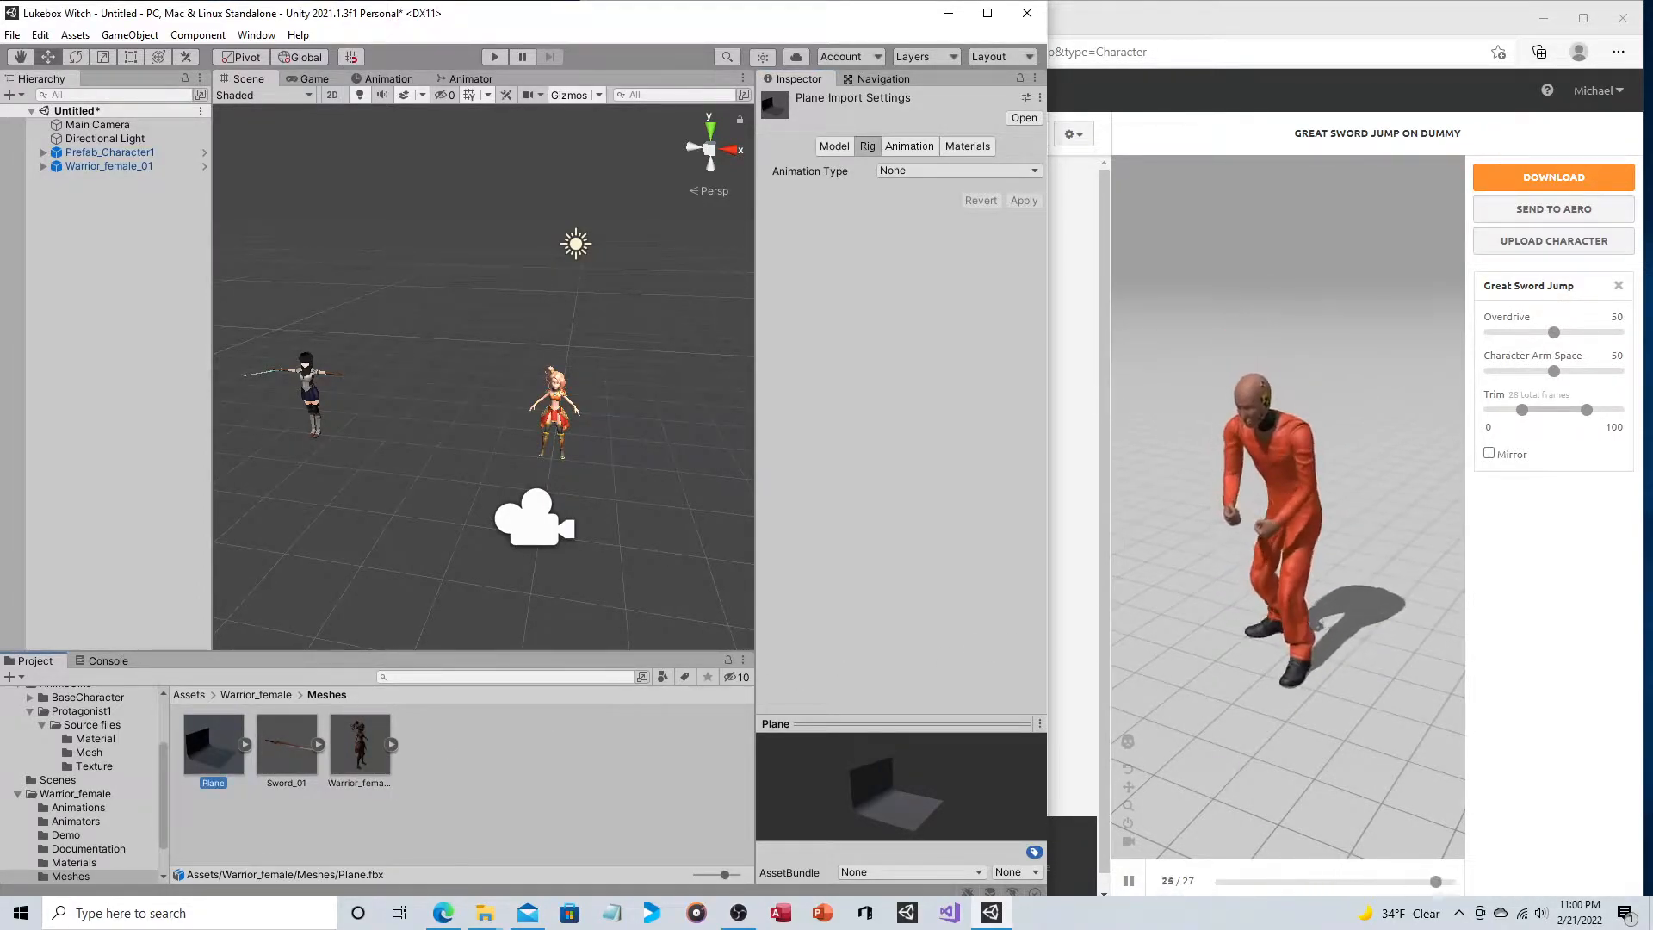
pyautogui.click(1480, 248)
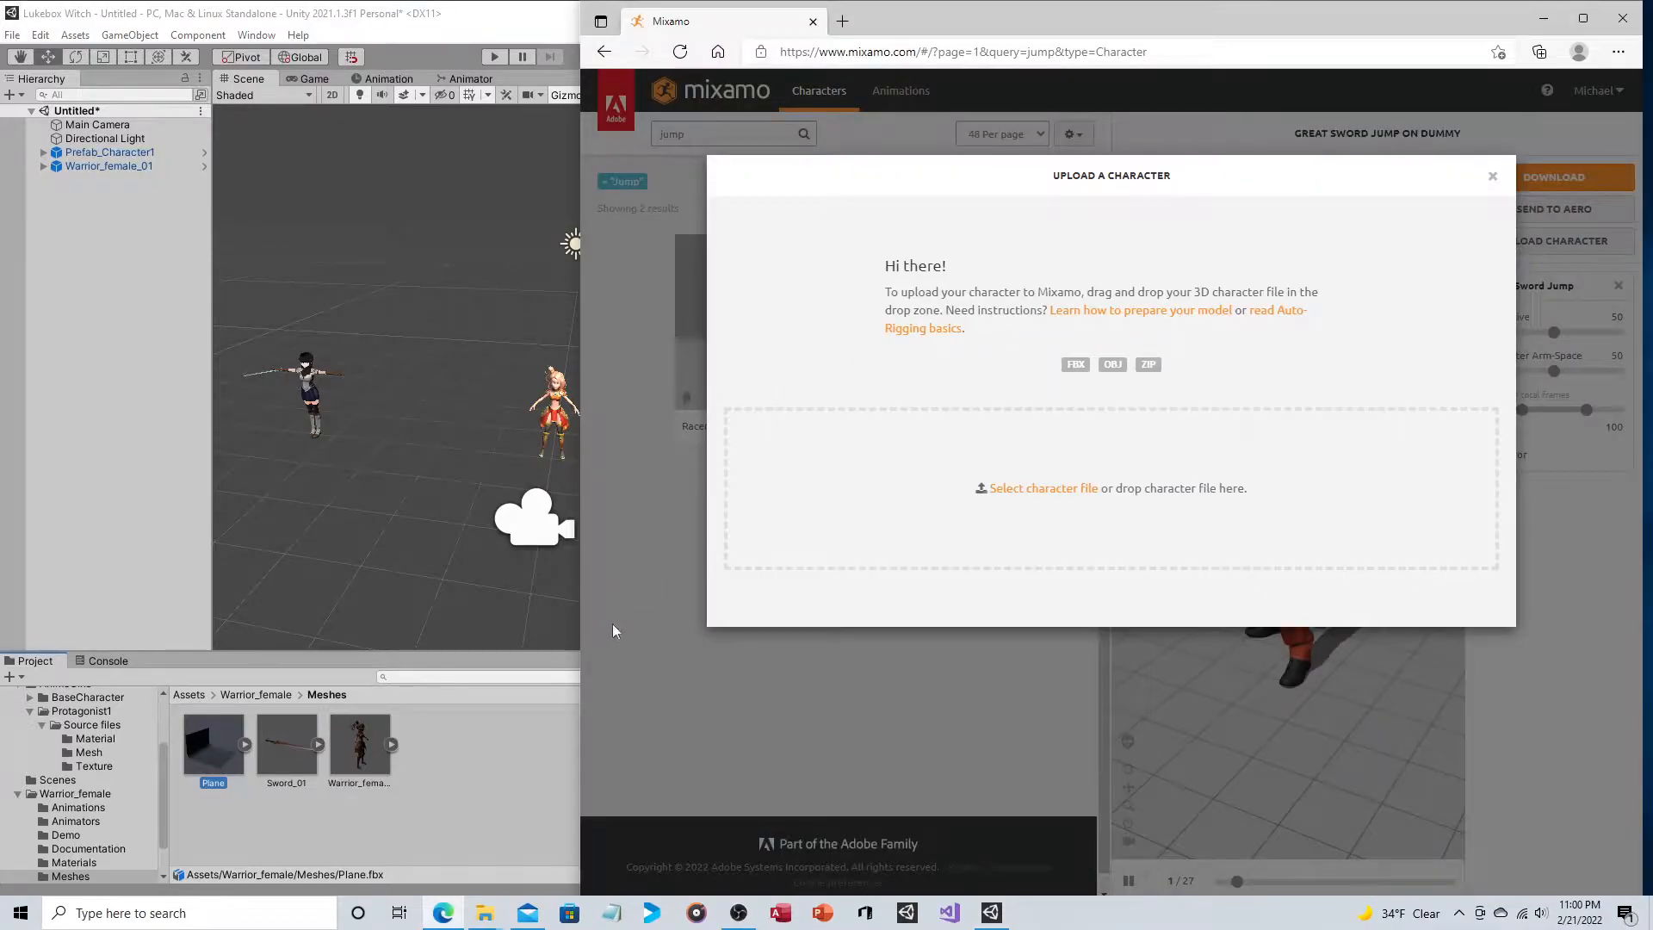
pyautogui.moveTo(375, 740); pyautogui.dragTo(1169, 489)
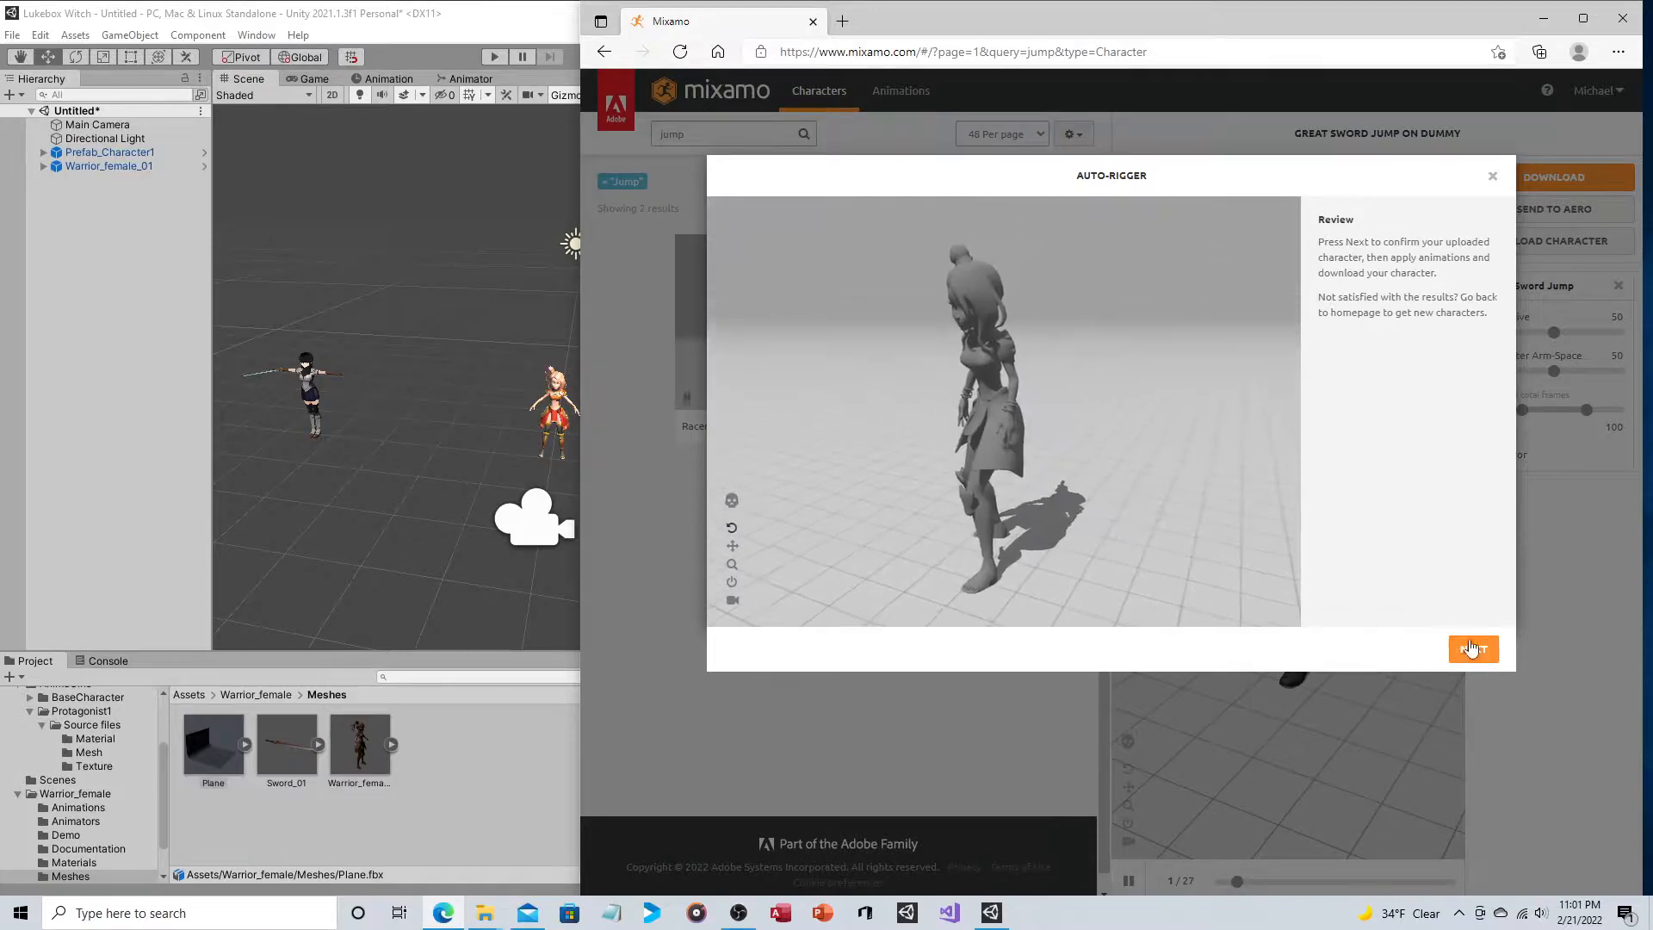
pyautogui.click(1473, 650)
pyautogui.click(1470, 650)
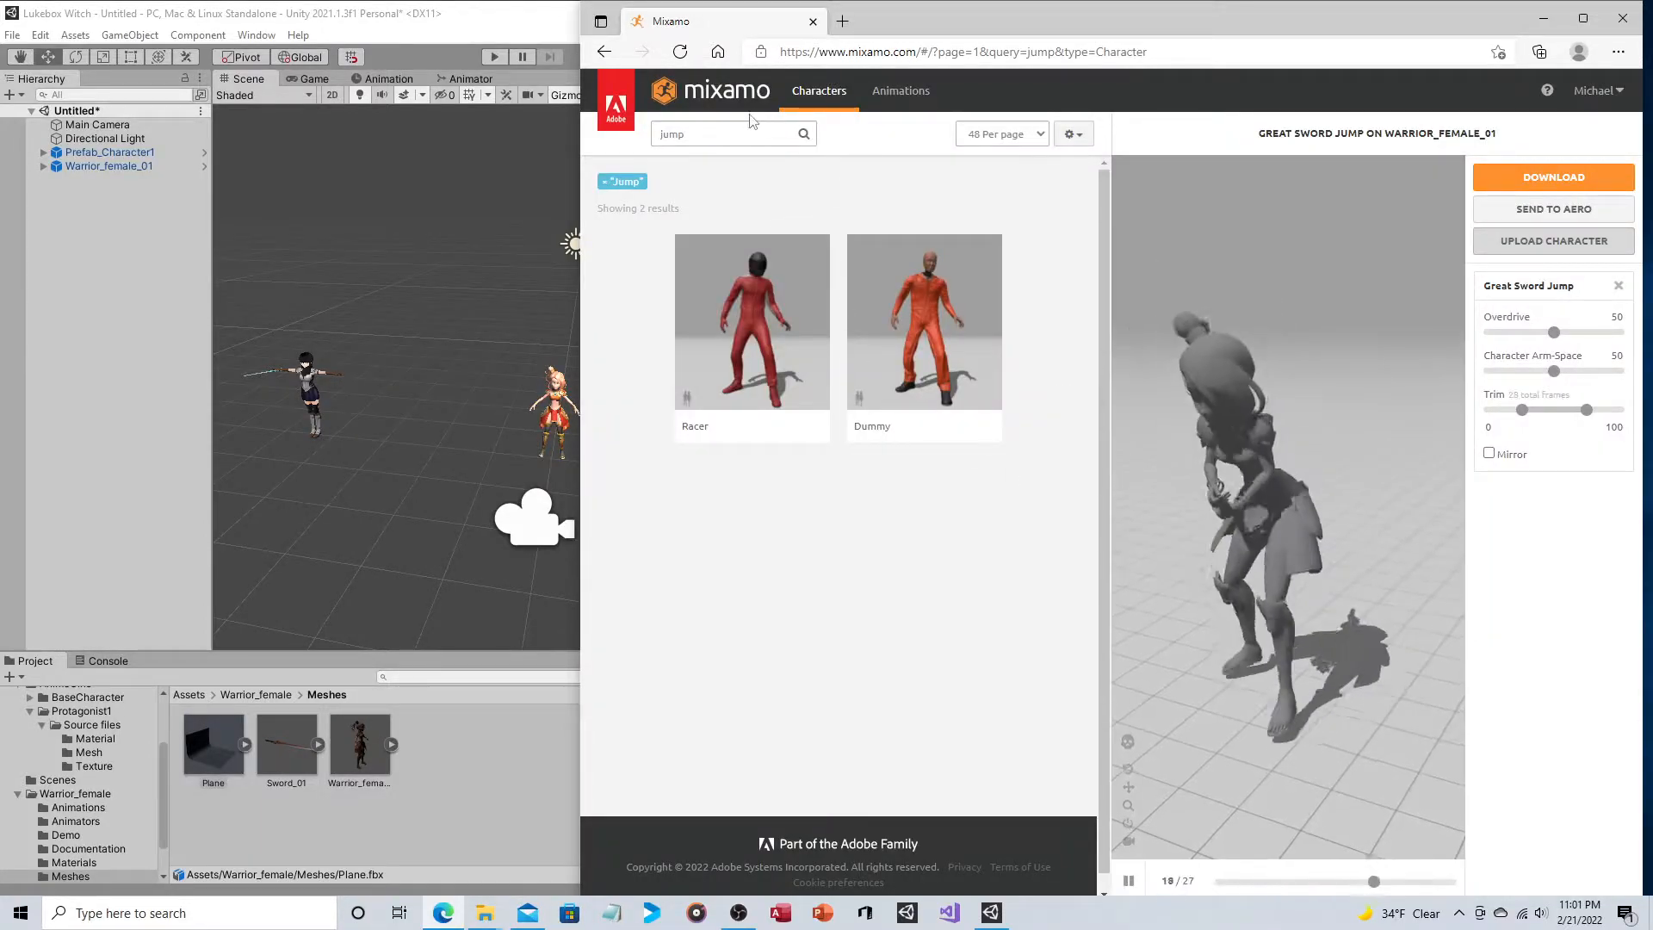
# Step: Apply a Jump animation to the uploaded warrior and download it as FBX Binary without skin at 30 frames per second
pyautogui.click(900, 90)
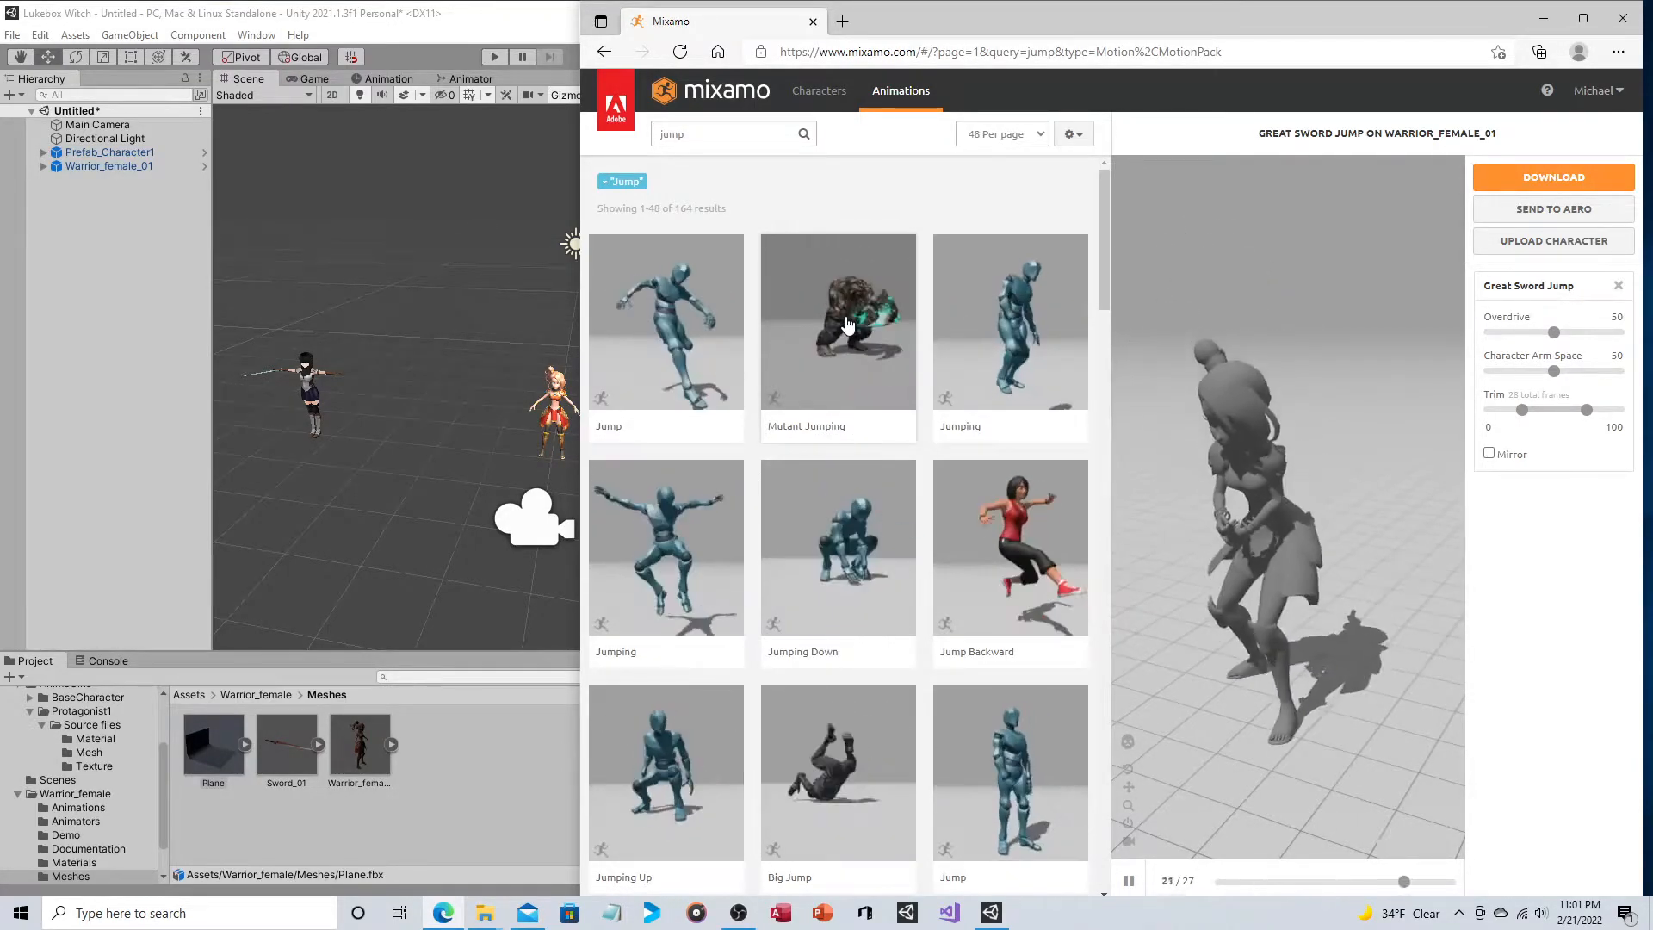
pyautogui.scroll(-2, 861, 370)
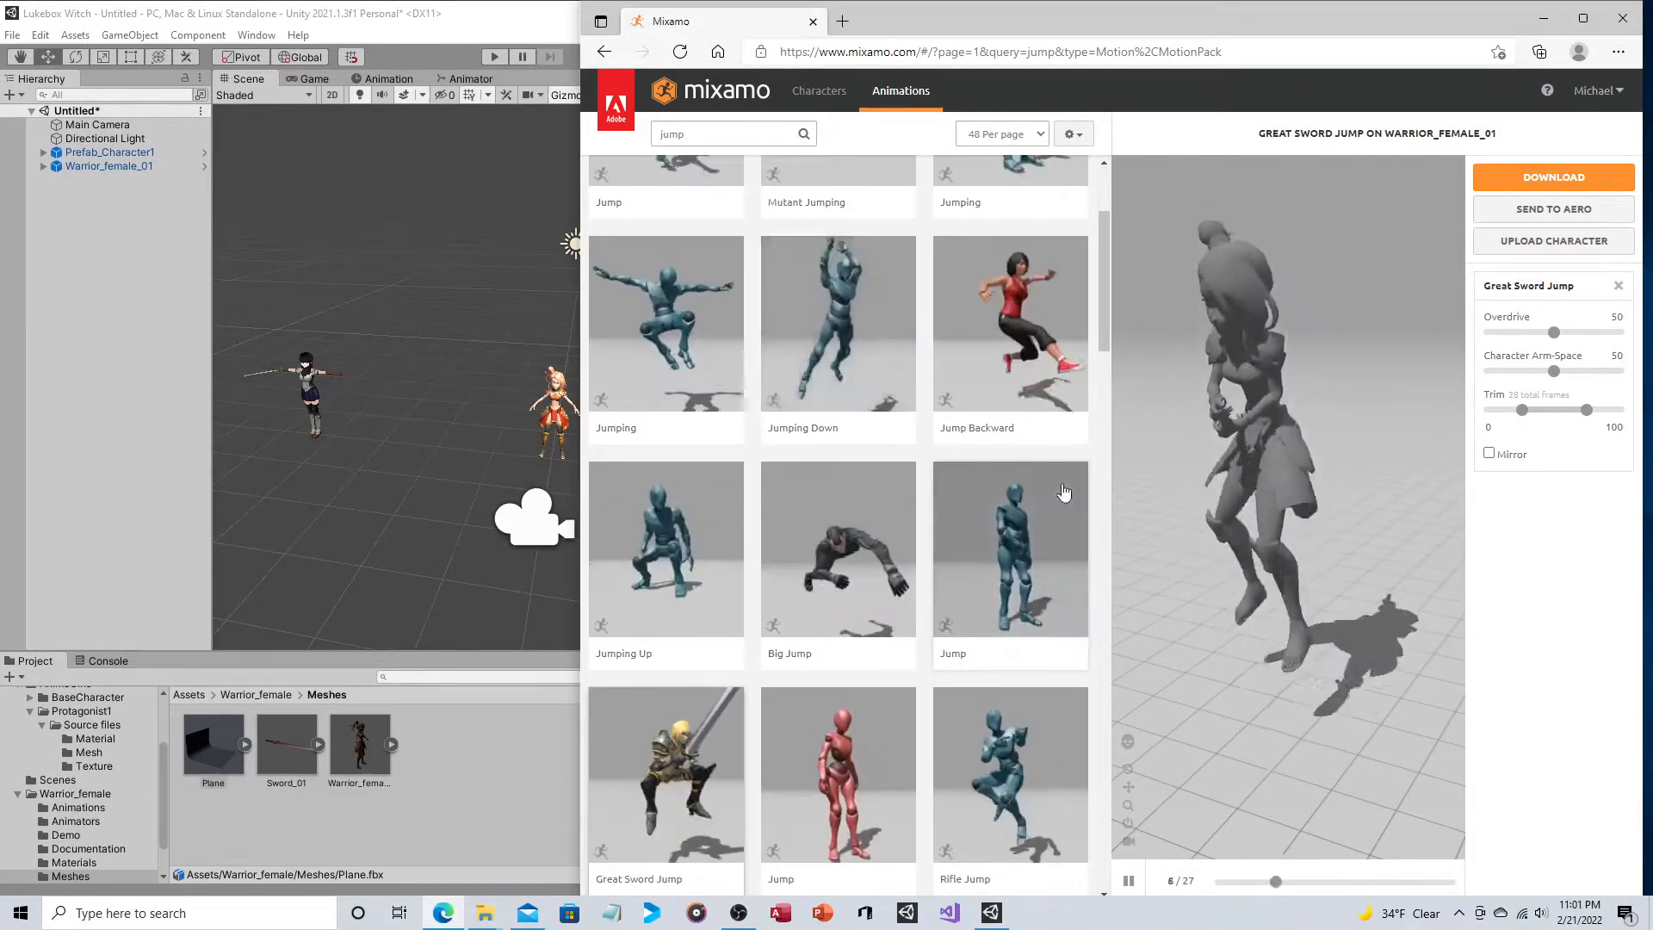
pyautogui.click(1023, 528)
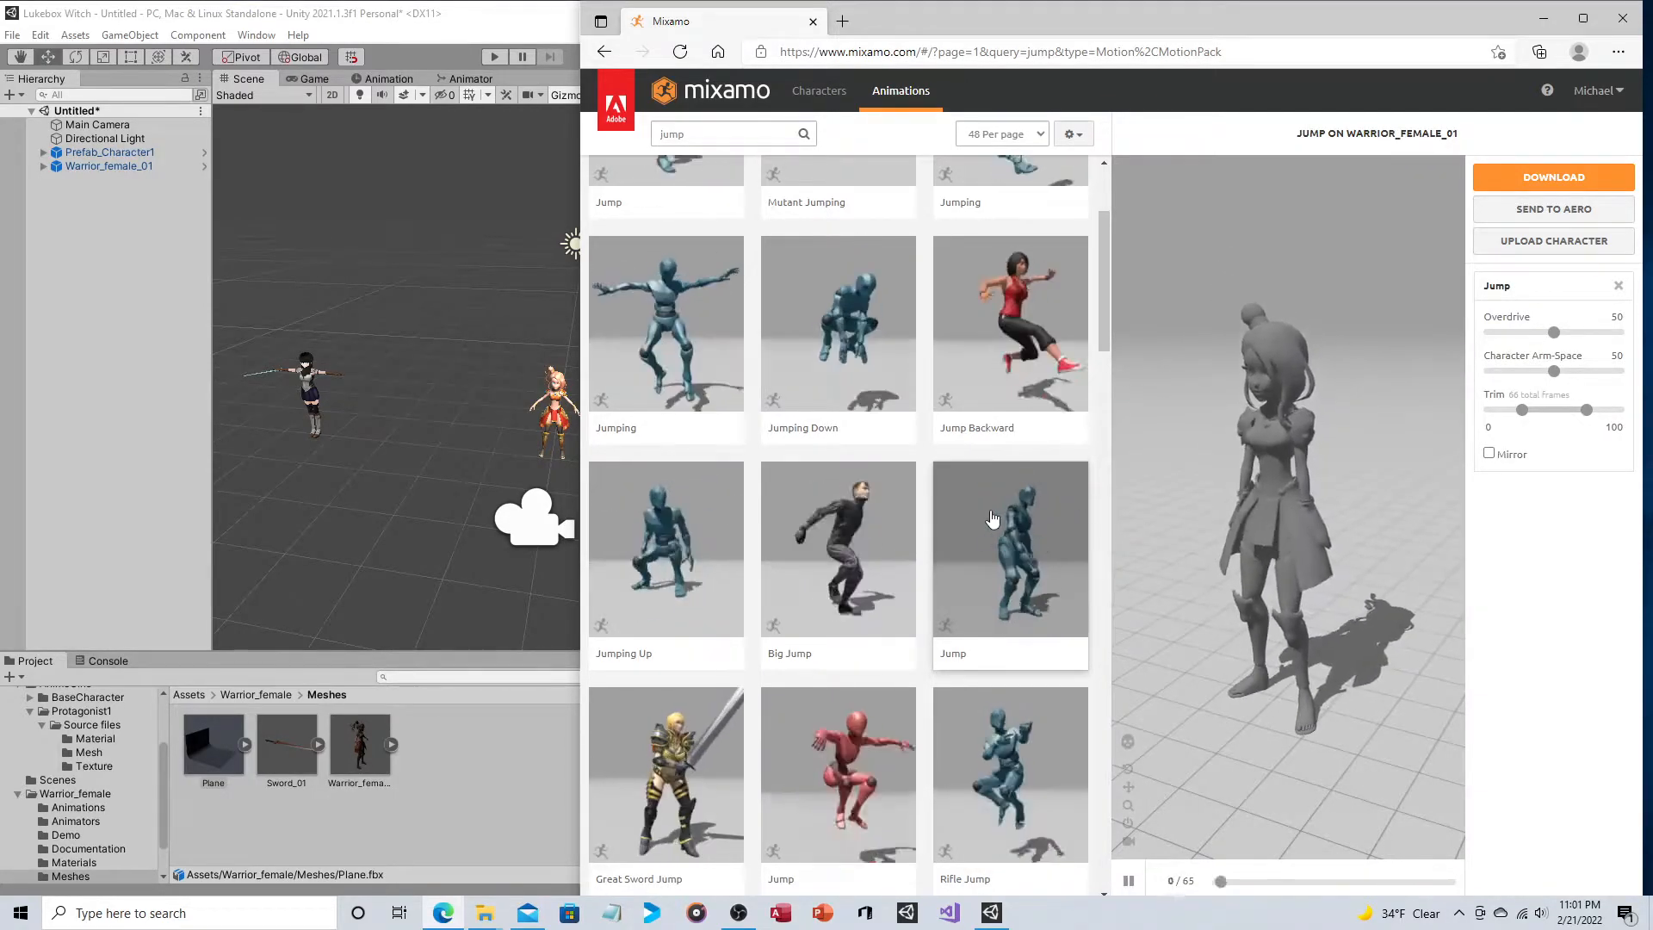
pyautogui.click(1565, 185)
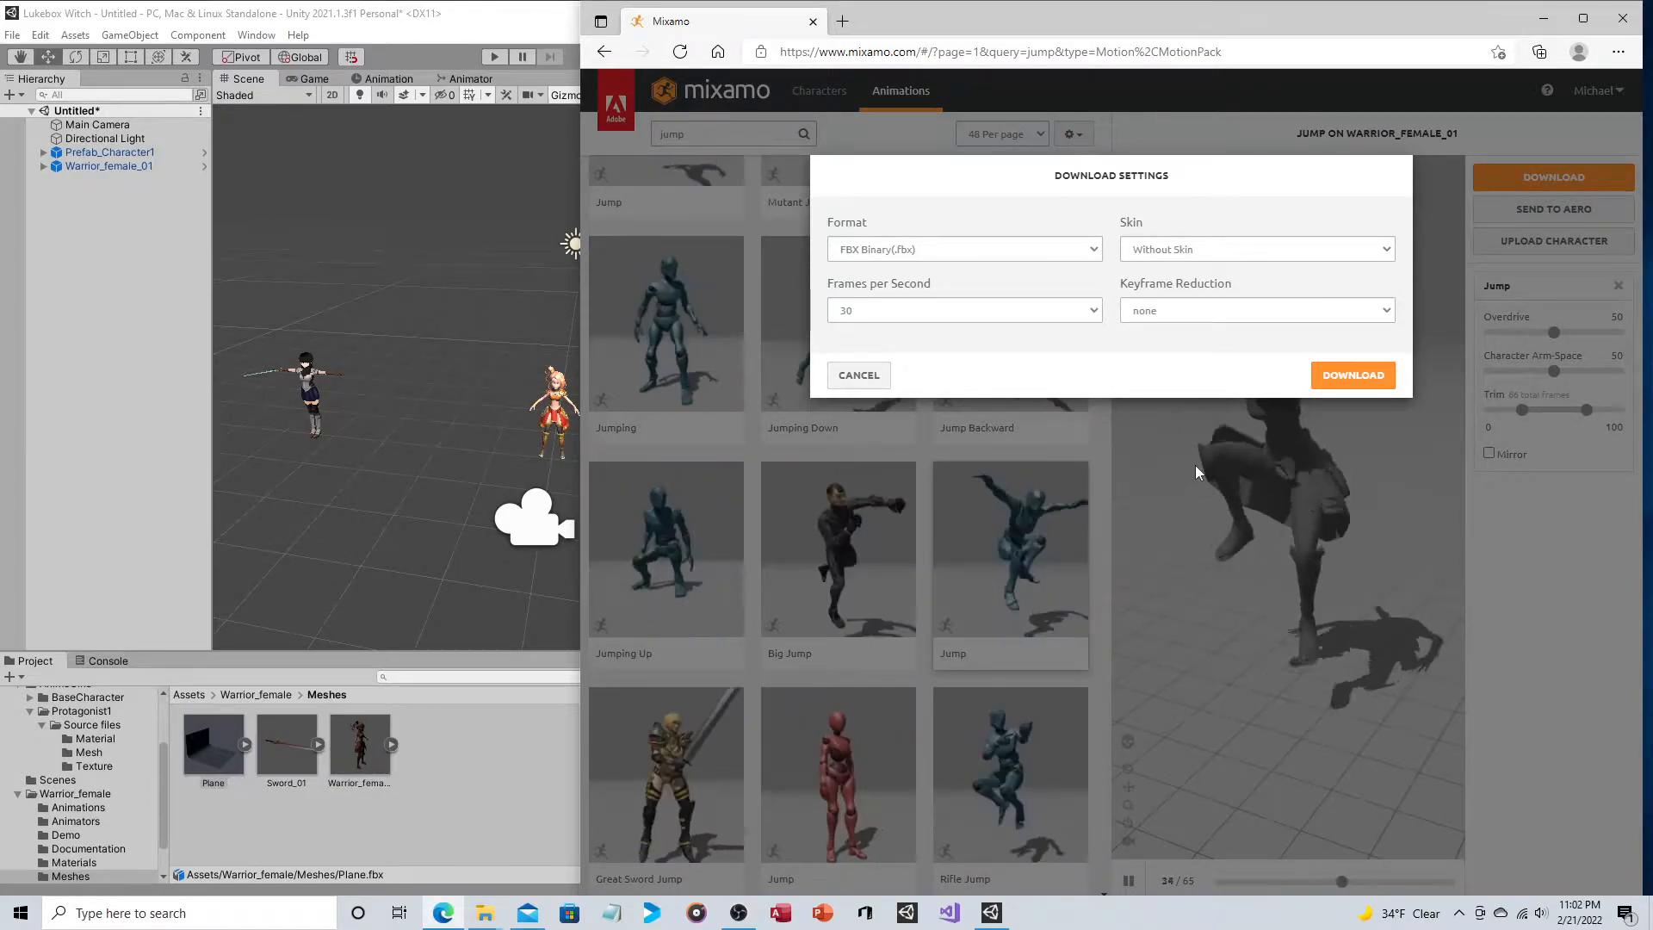
pyautogui.click(1351, 378)
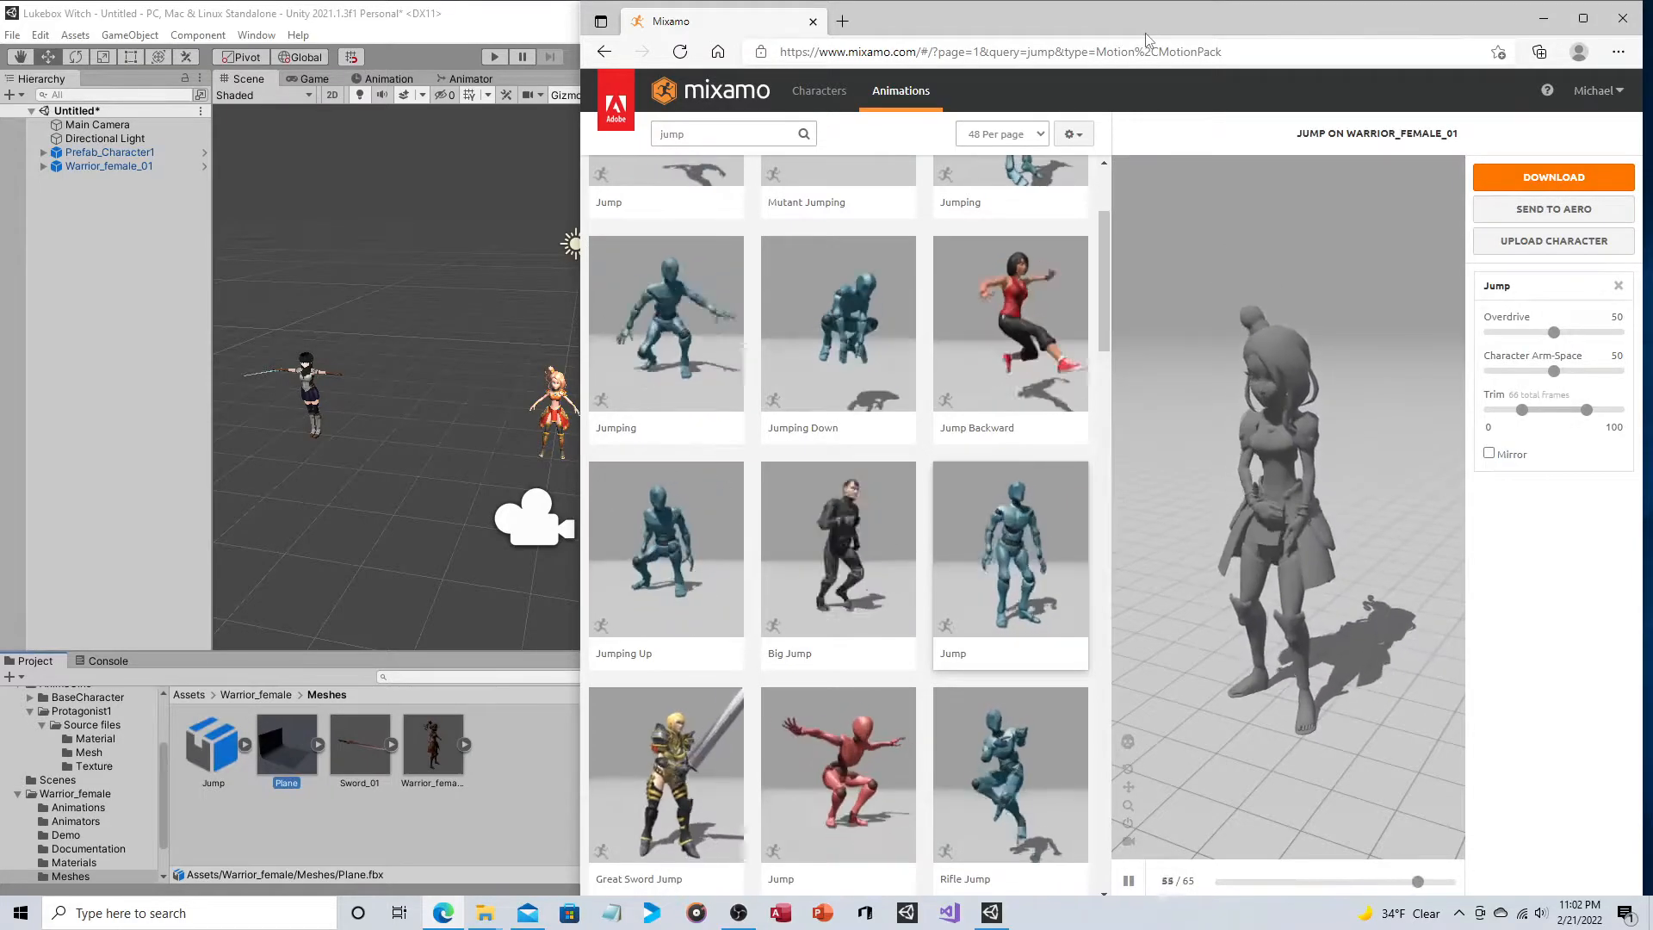
# Step: Switch to Unity, add the imported Jump animation to Warrior_female_01's Animator graph and set it as the layer default state
pyautogui.click(209, 740)
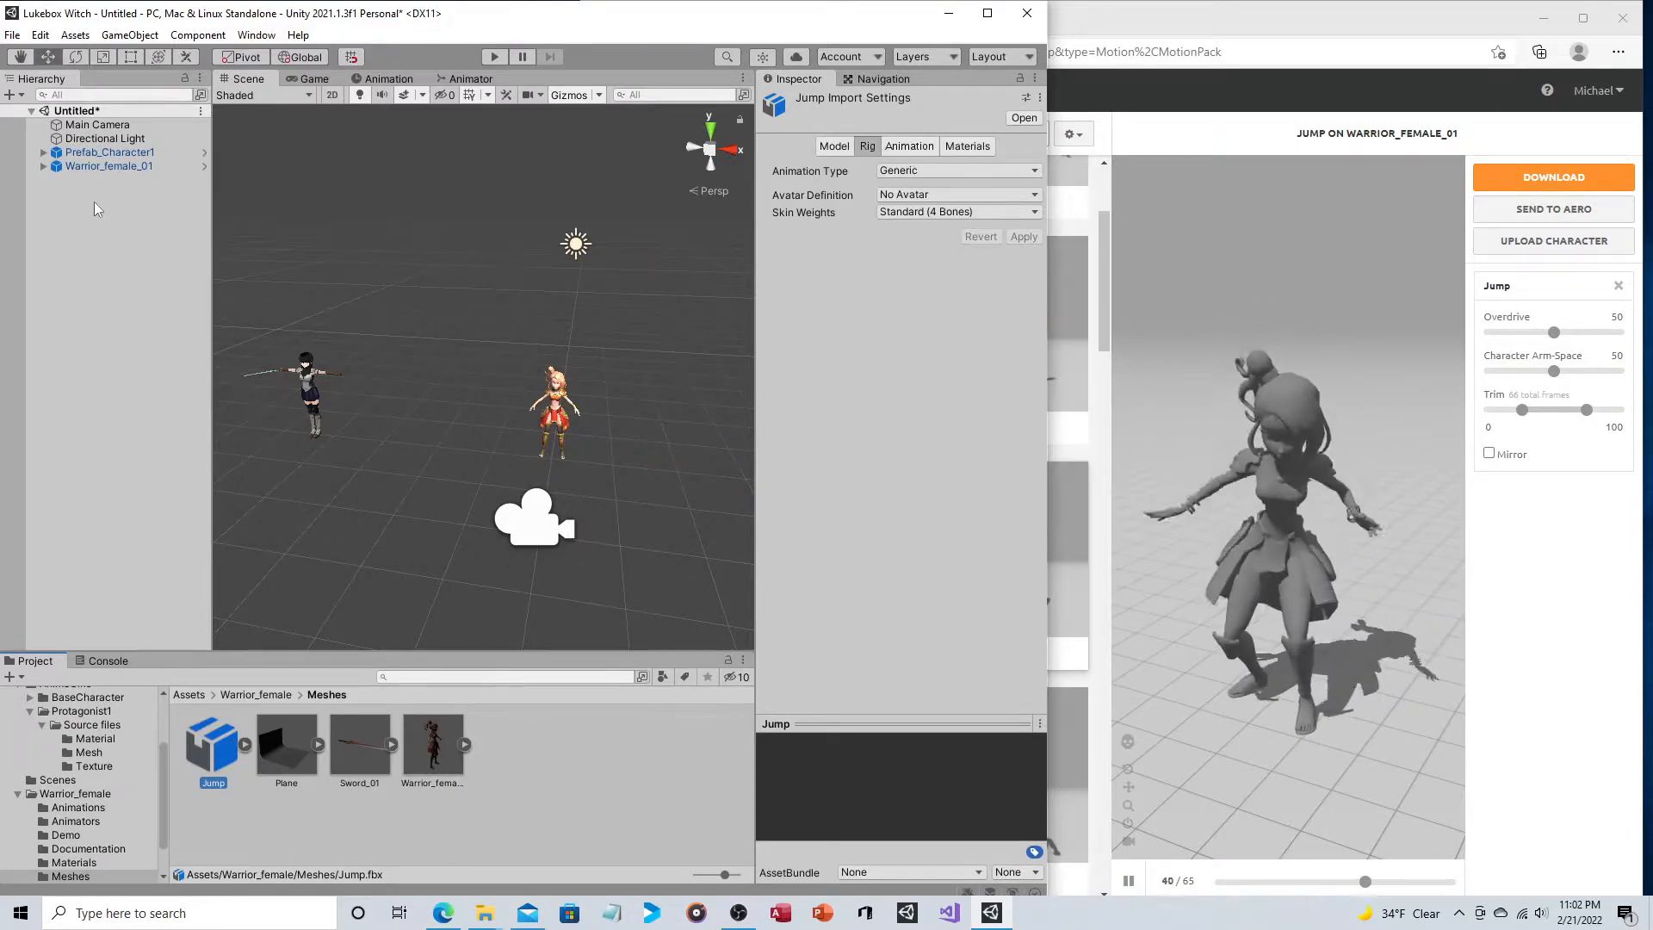
pyautogui.click(154, 168)
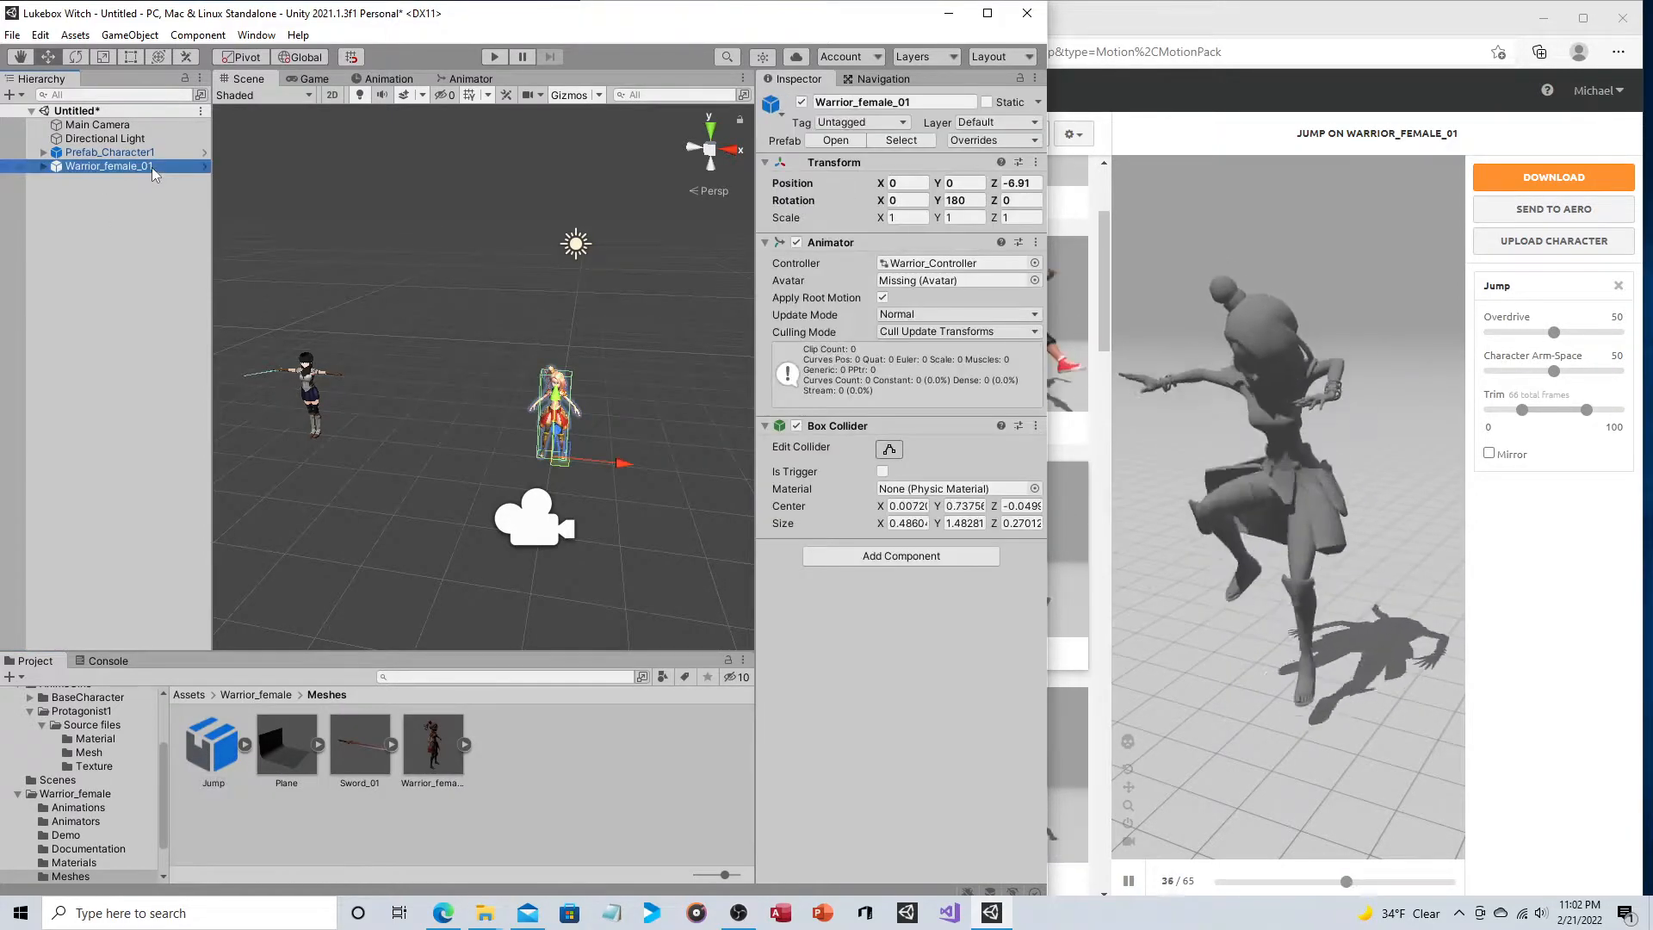
pyautogui.click(466, 78)
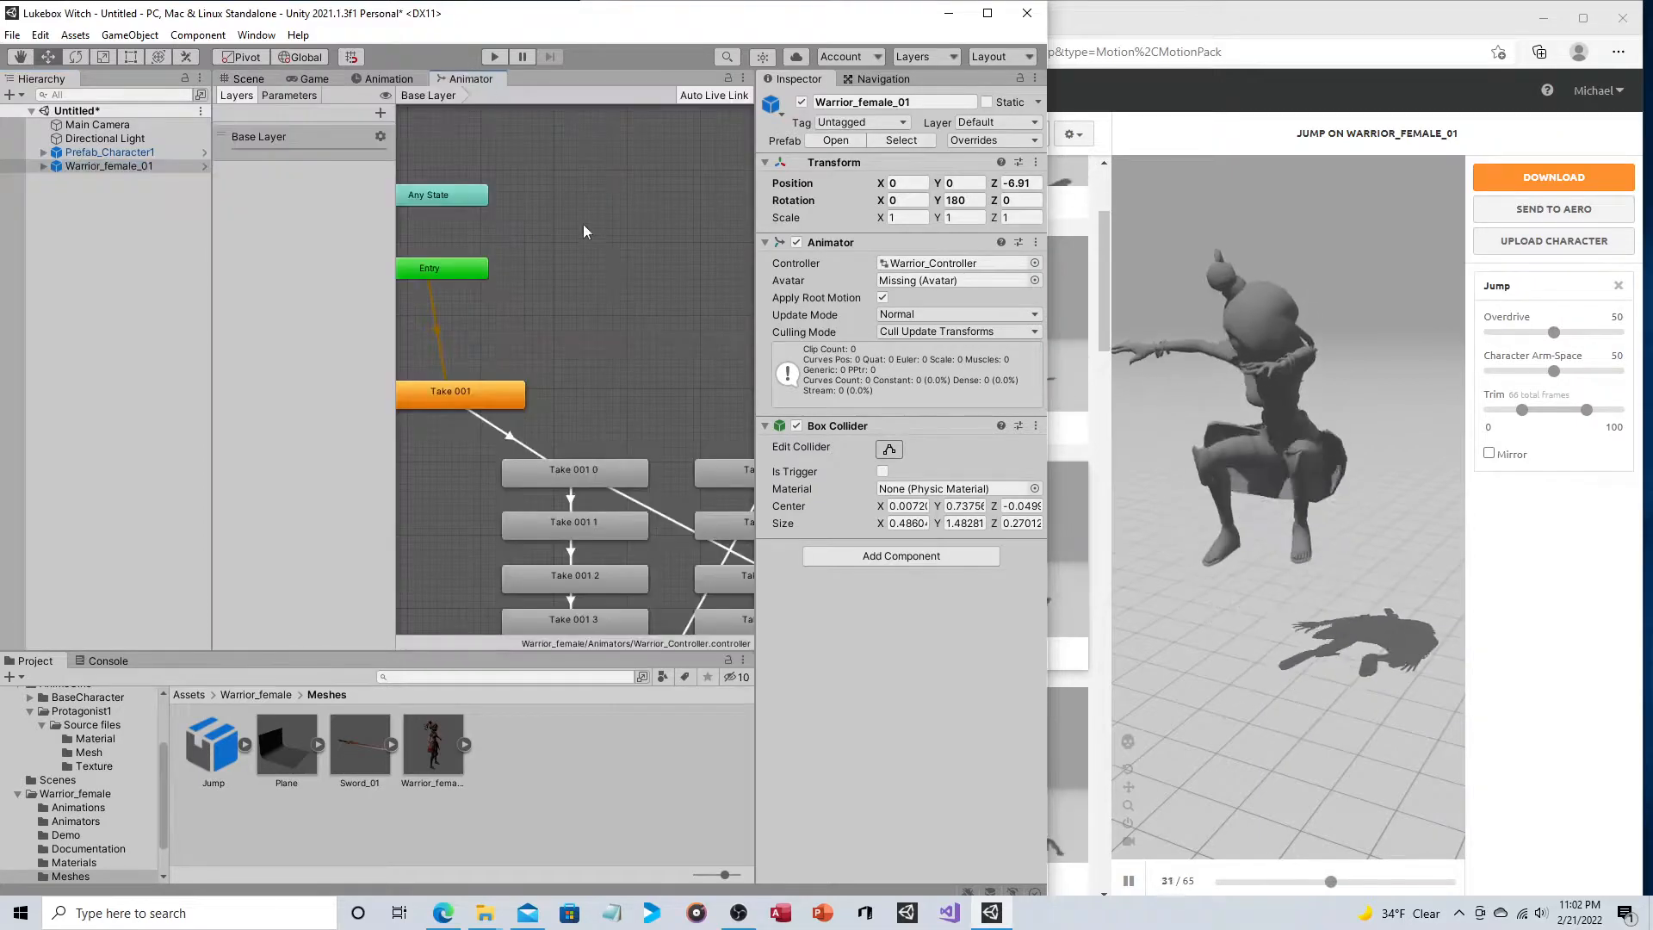
pyautogui.click(216, 747)
pyautogui.moveTo(217, 750); pyautogui.dragTo(643, 324)
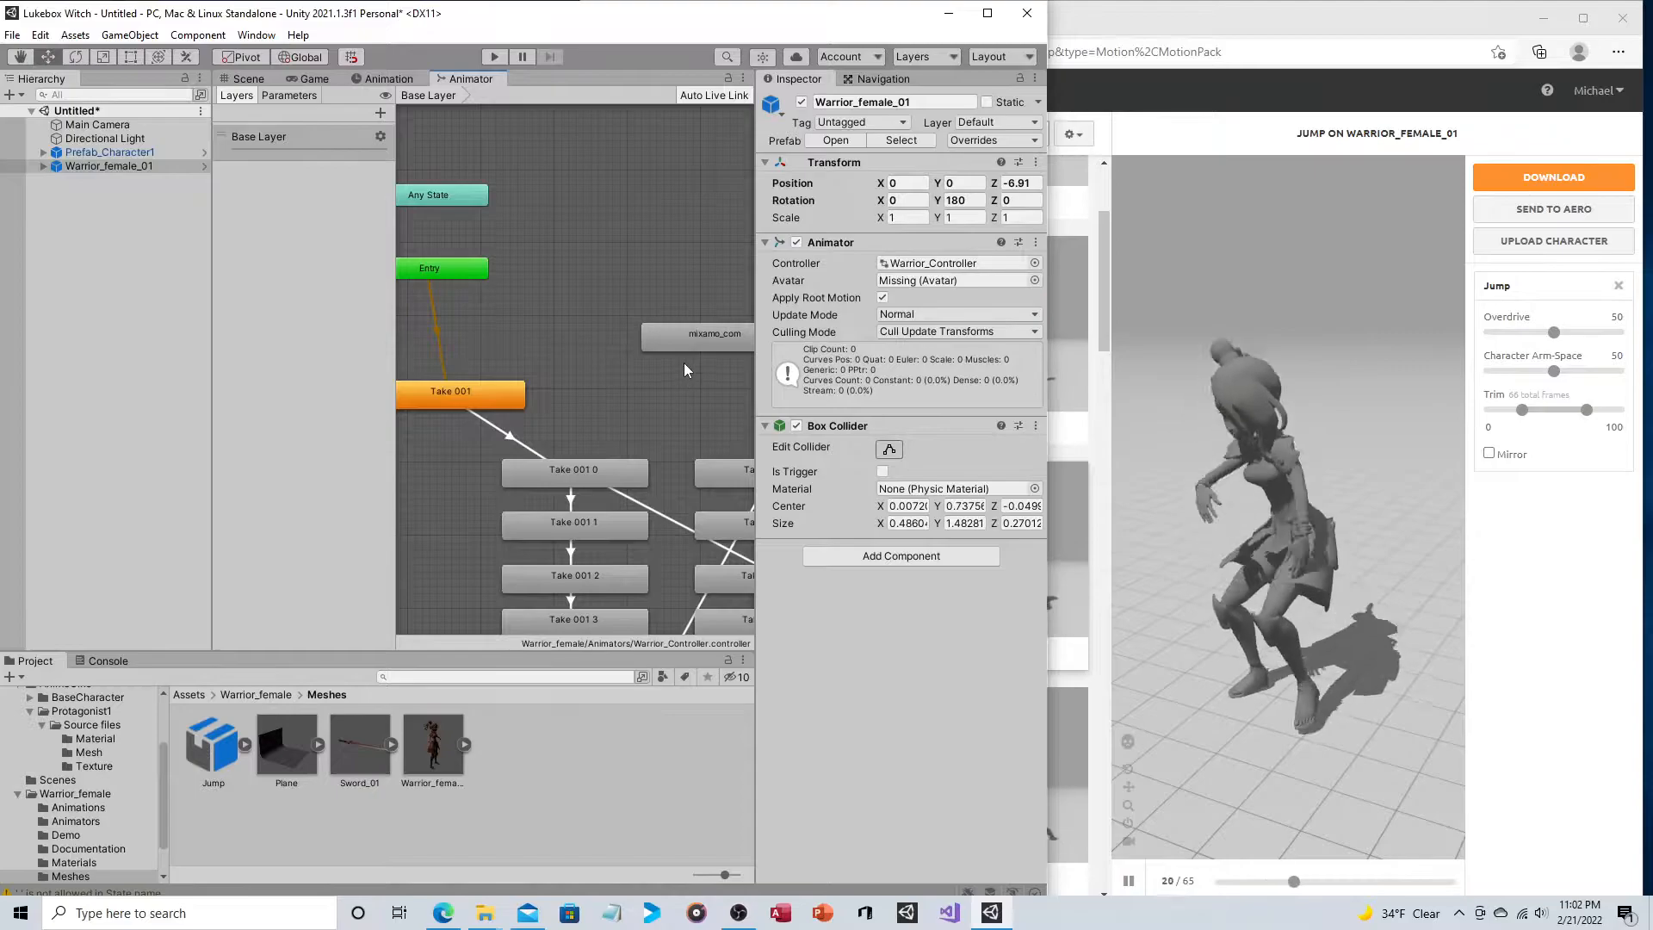
pyautogui.rightClick(677, 333)
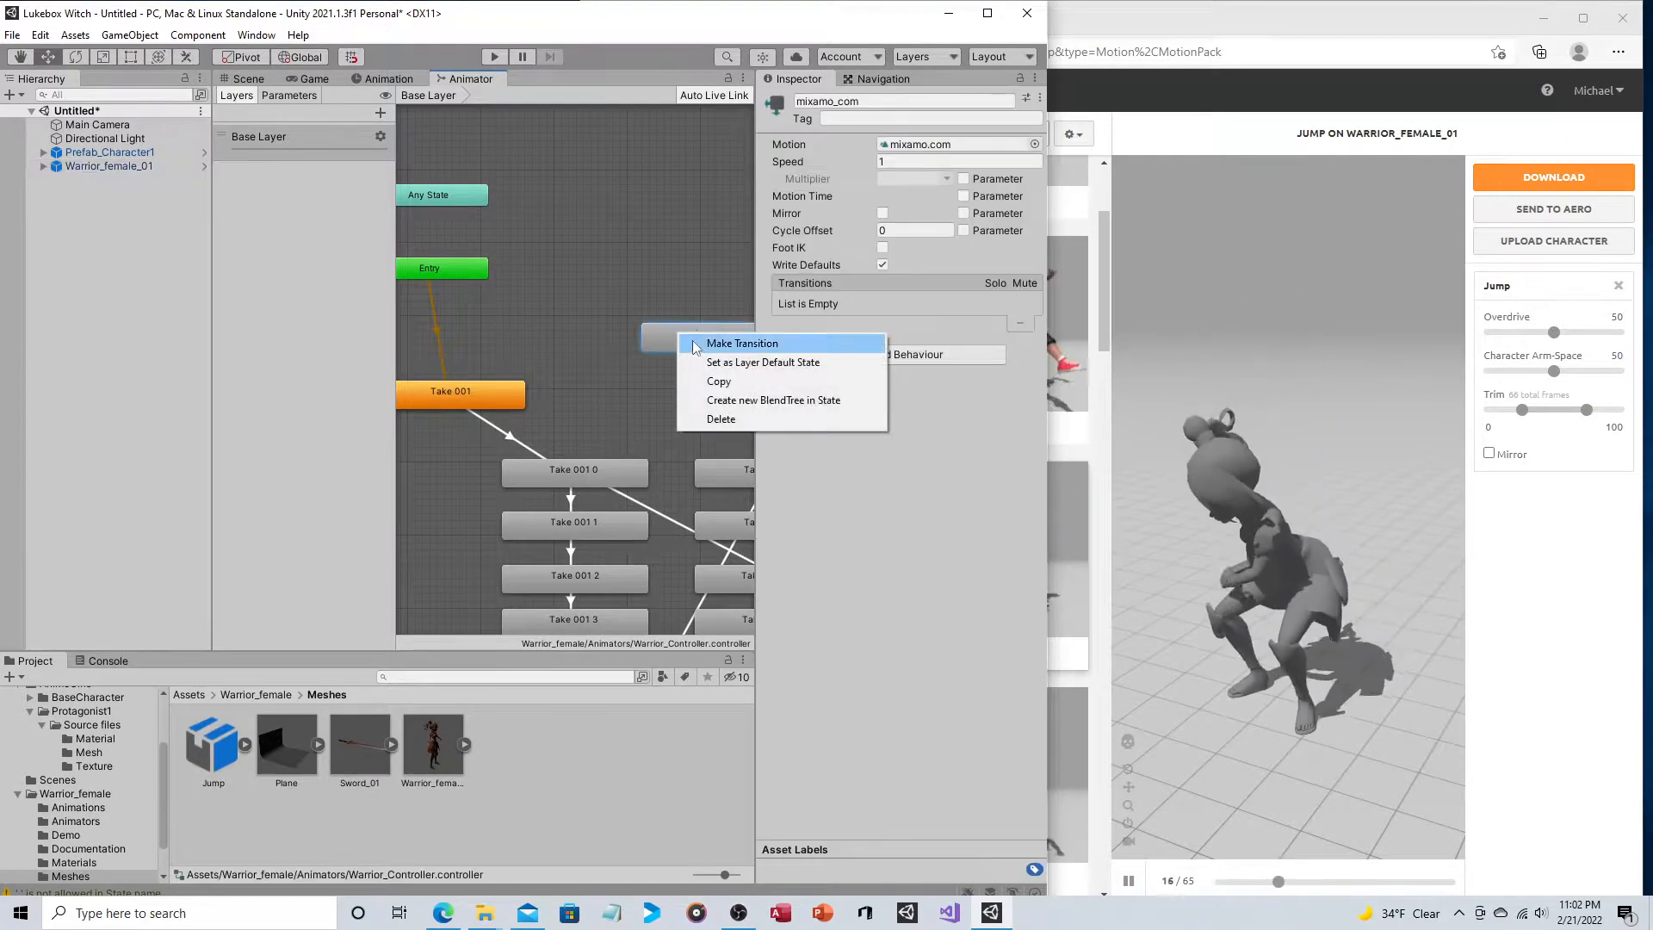
pyautogui.click(711, 362)
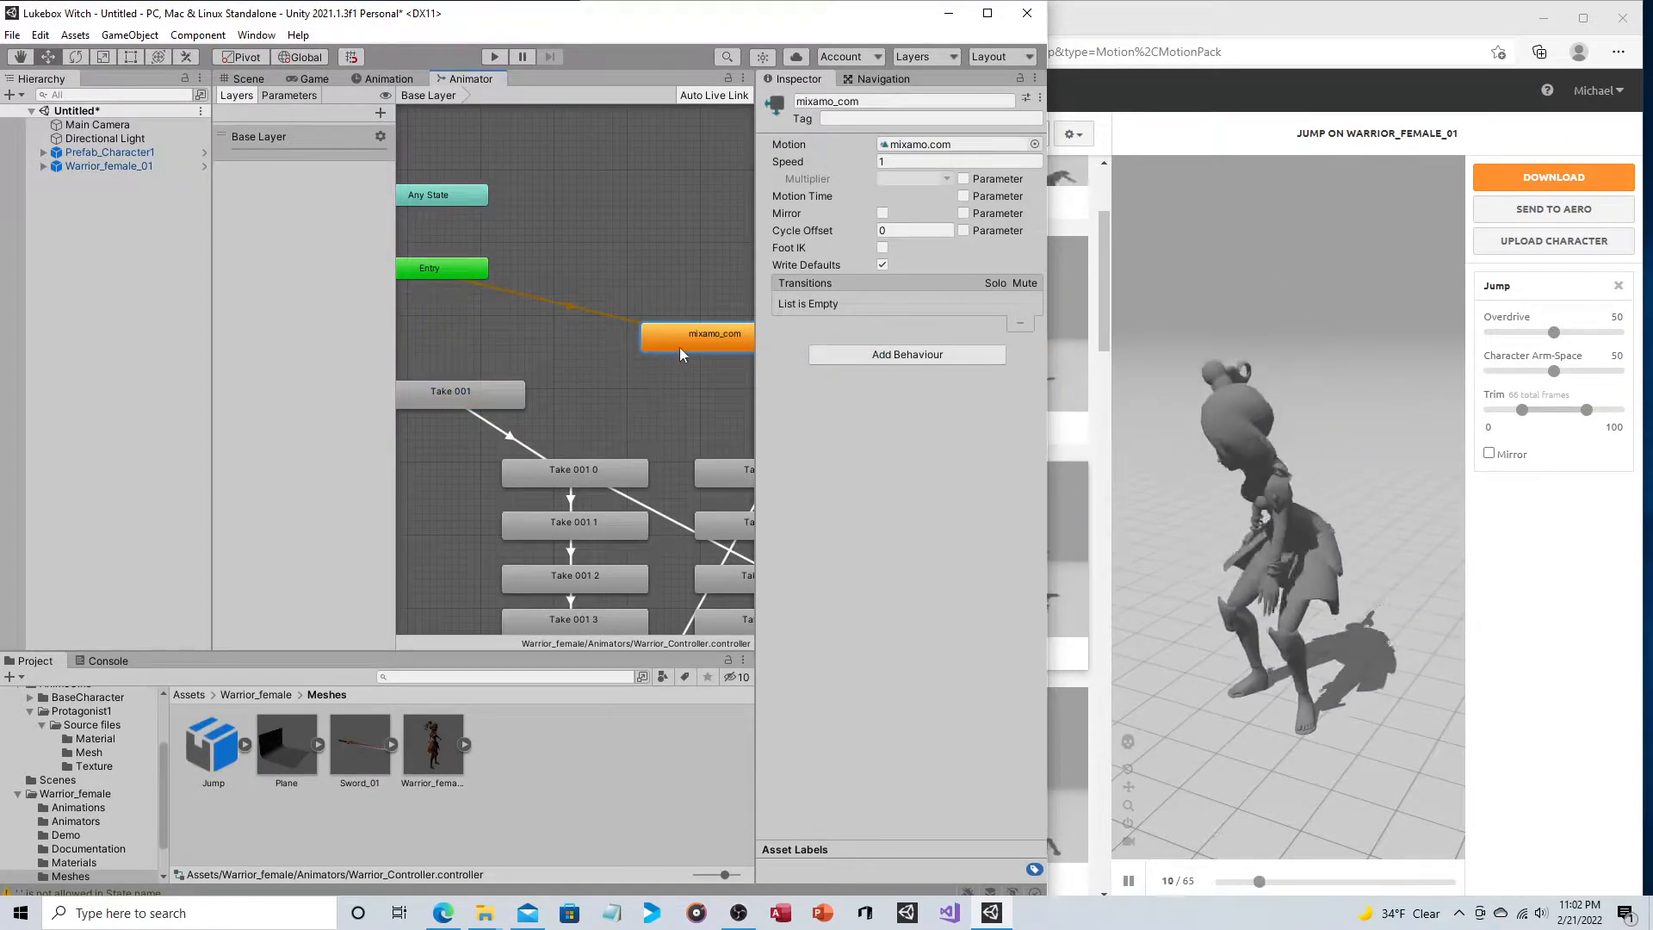
# Step: Duplicate the mixamo_com state in the Animator graph and arrange the copy directly beneath the original
pyautogui.rightClick(680, 348)
pyautogui.press('Escape')
pyautogui.rightClick(693, 399)
pyautogui.click(733, 443)
pyautogui.moveTo(689, 411); pyautogui.dragTo(658, 313)
pyautogui.click(656, 349)
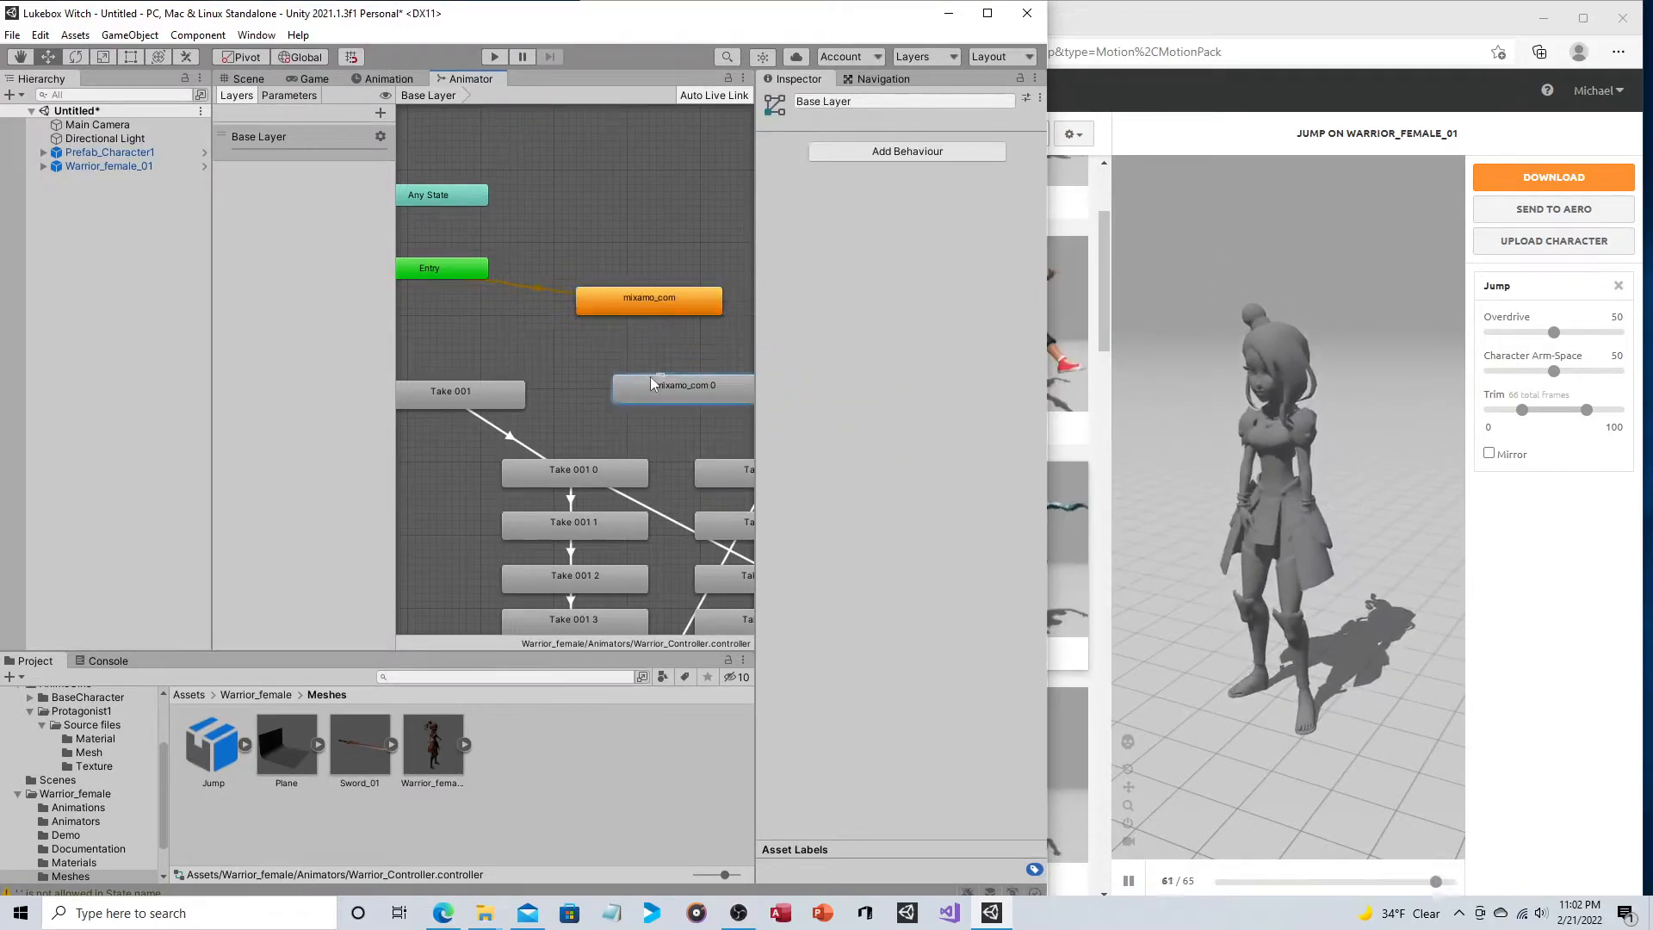
pyautogui.moveTo(663, 389); pyautogui.dragTo(629, 360)
# Step: Create transitions in both directions between the mixamo_com state and its copy
pyautogui.click(628, 301)
pyautogui.click(667, 312)
pyautogui.click(622, 360)
pyautogui.rightClick(690, 361)
pyautogui.click(736, 375)
pyautogui.click(694, 296)
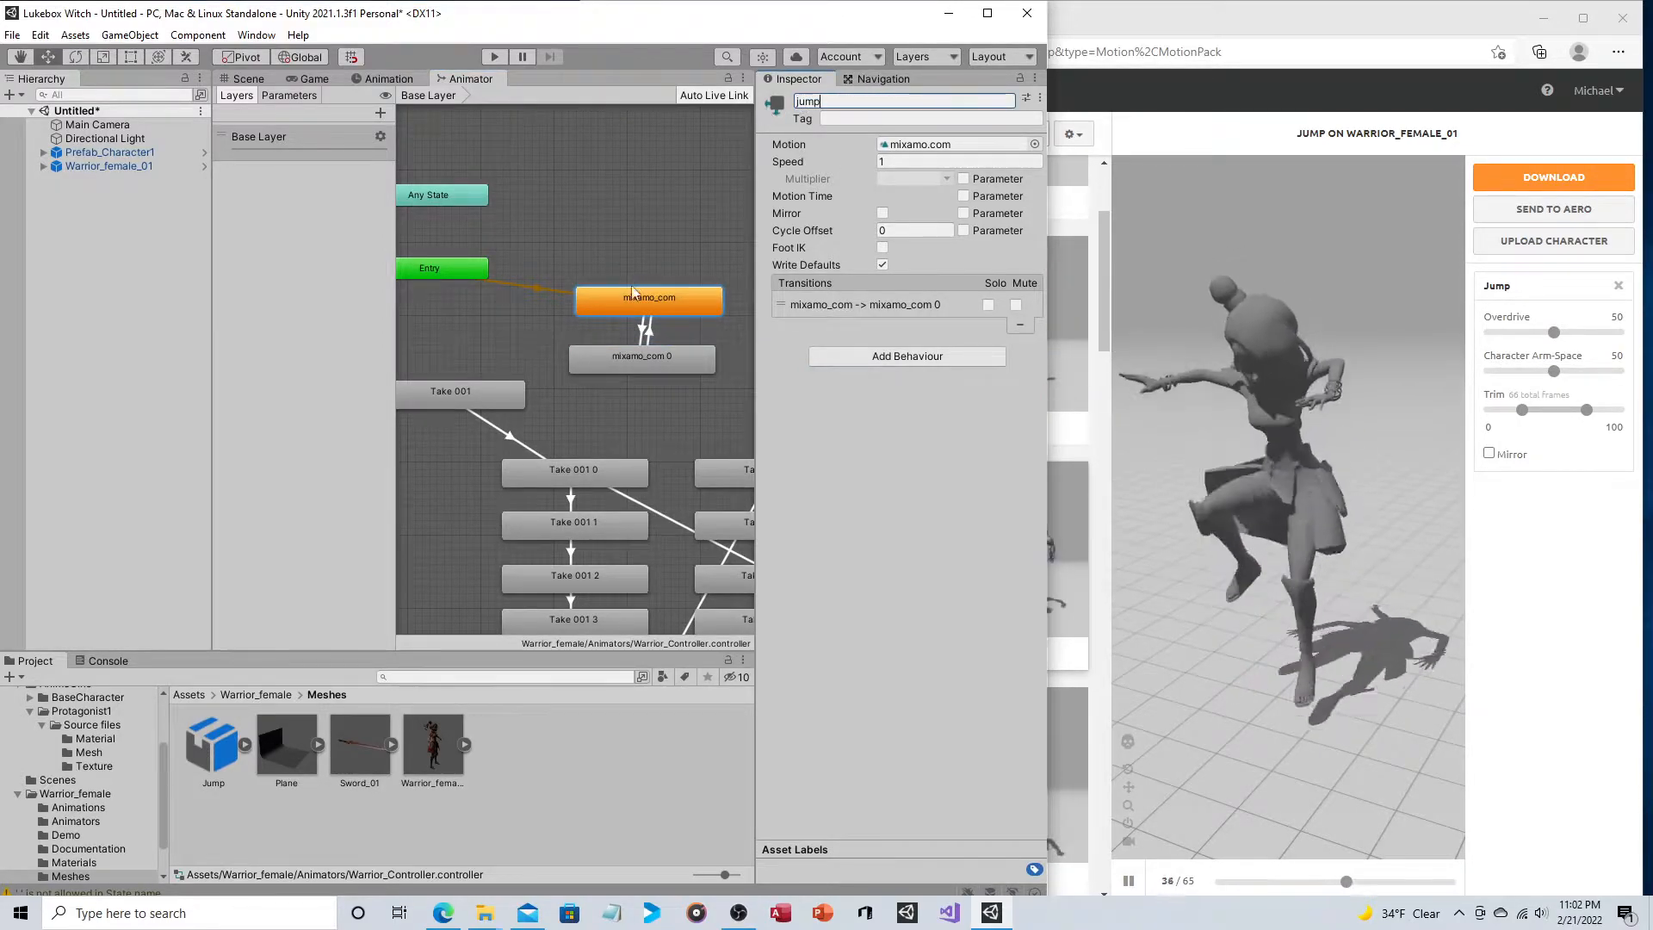
# Step: Rename the default mixamo_com state and its copy as jump
pyautogui.click(617, 369)
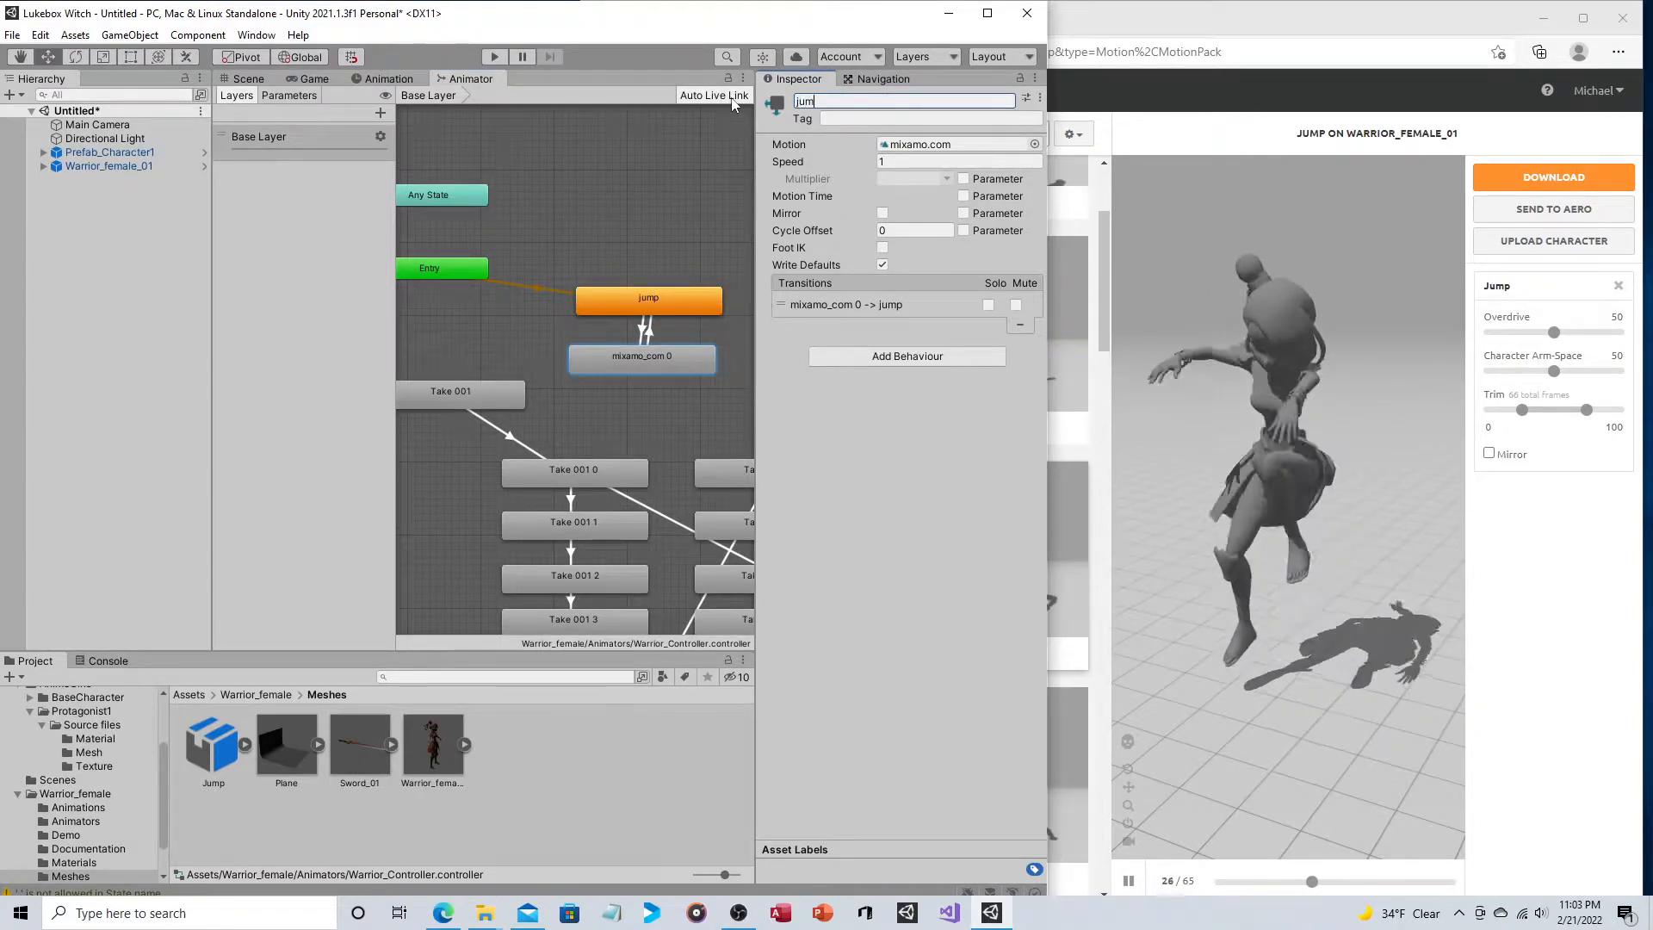
pyautogui.click(699, 306)
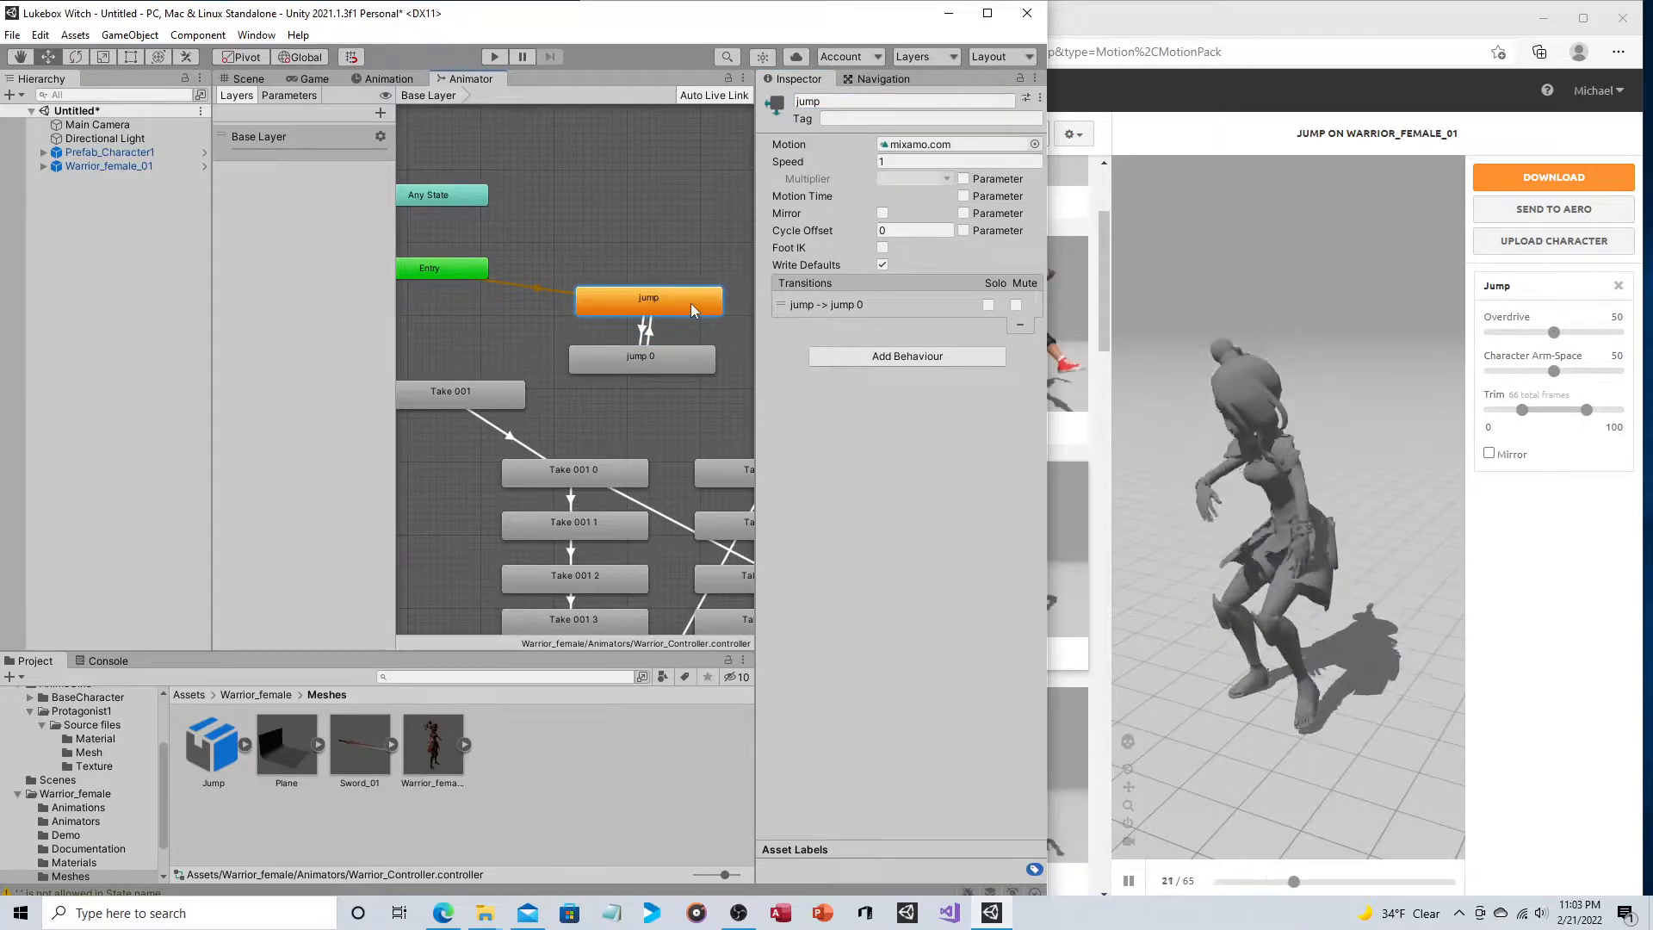
# Step: Play the scene to preview the warrior's jump animation, and stop playback
pyautogui.click(247, 79)
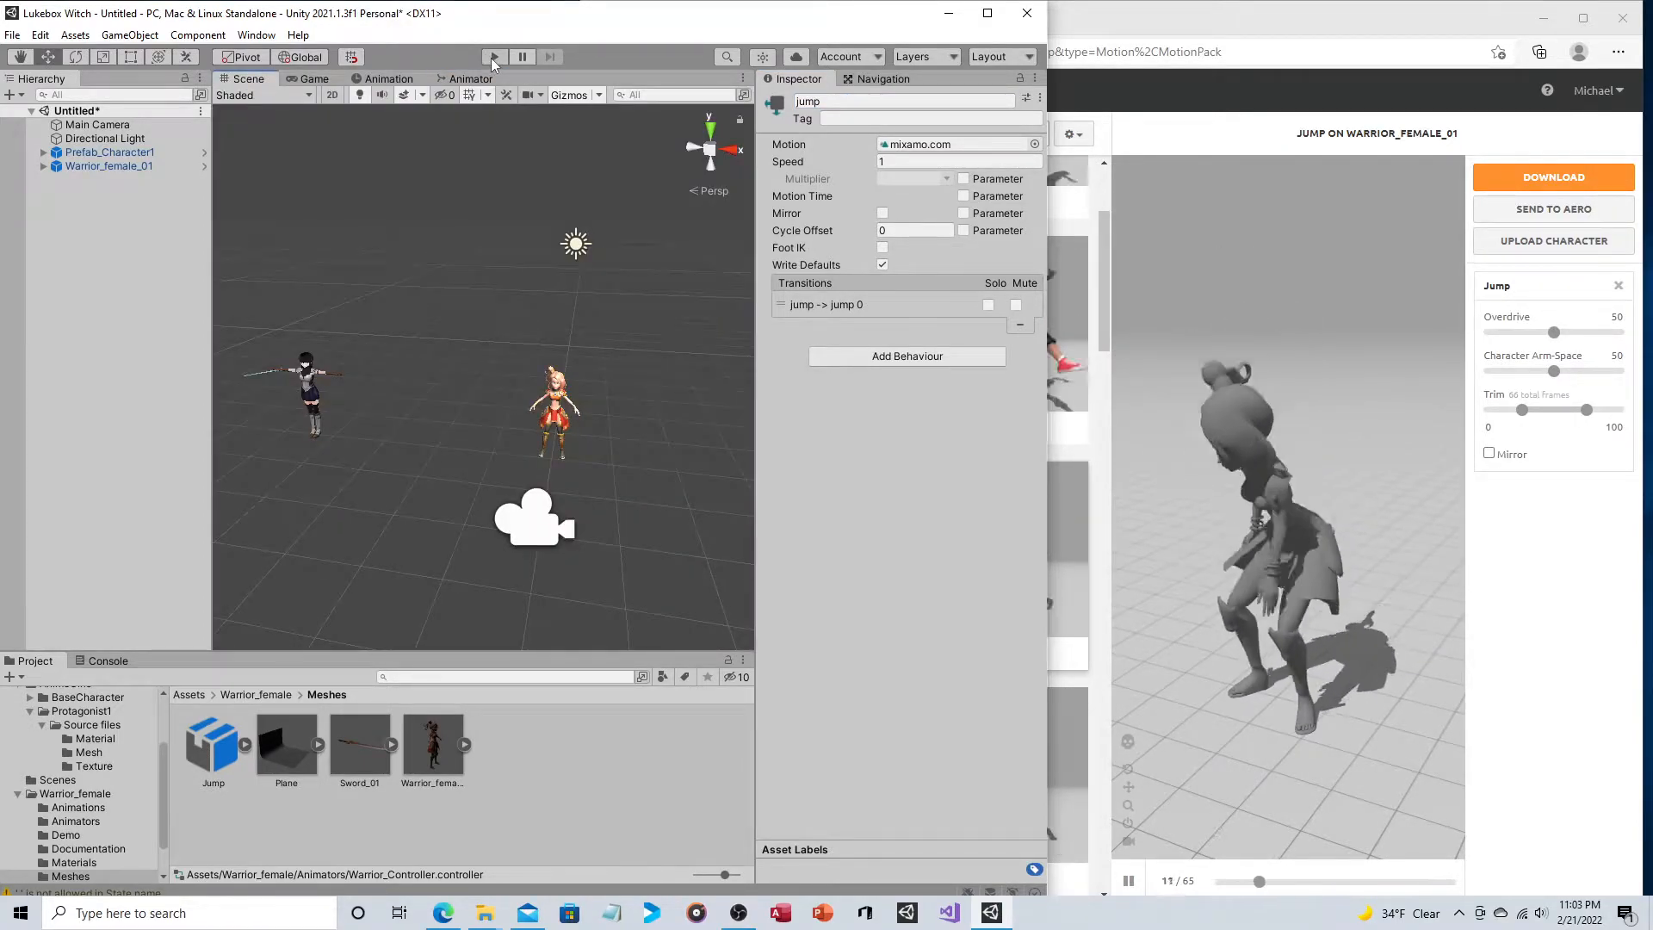
pyautogui.click(493, 57)
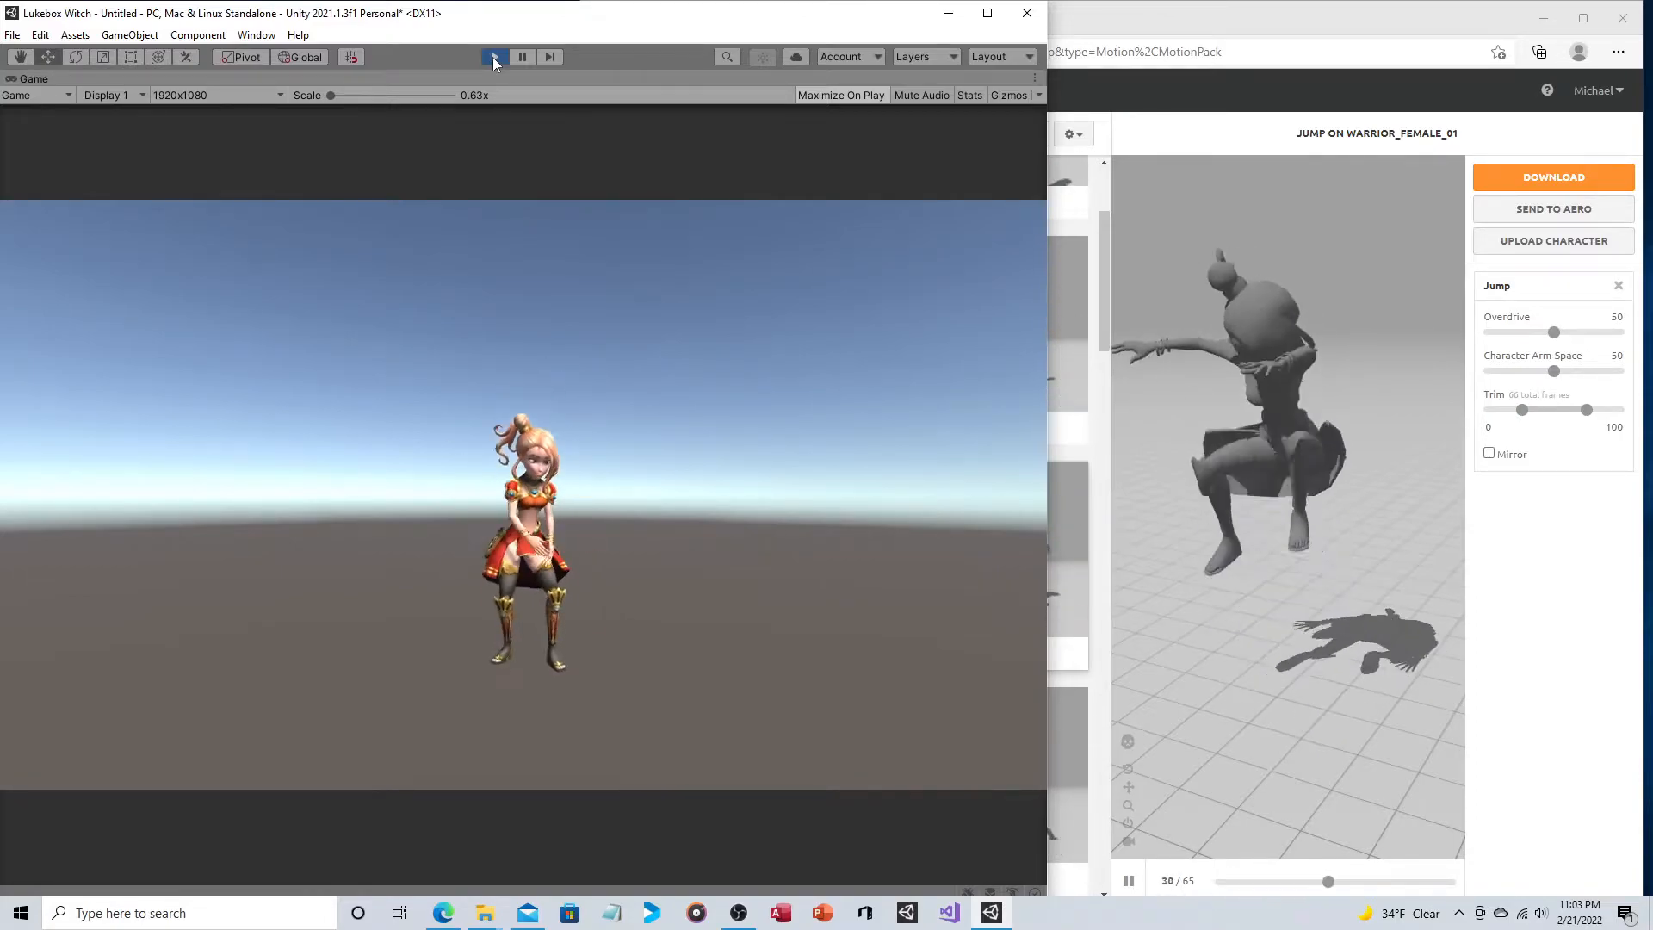
pyautogui.click(492, 57)
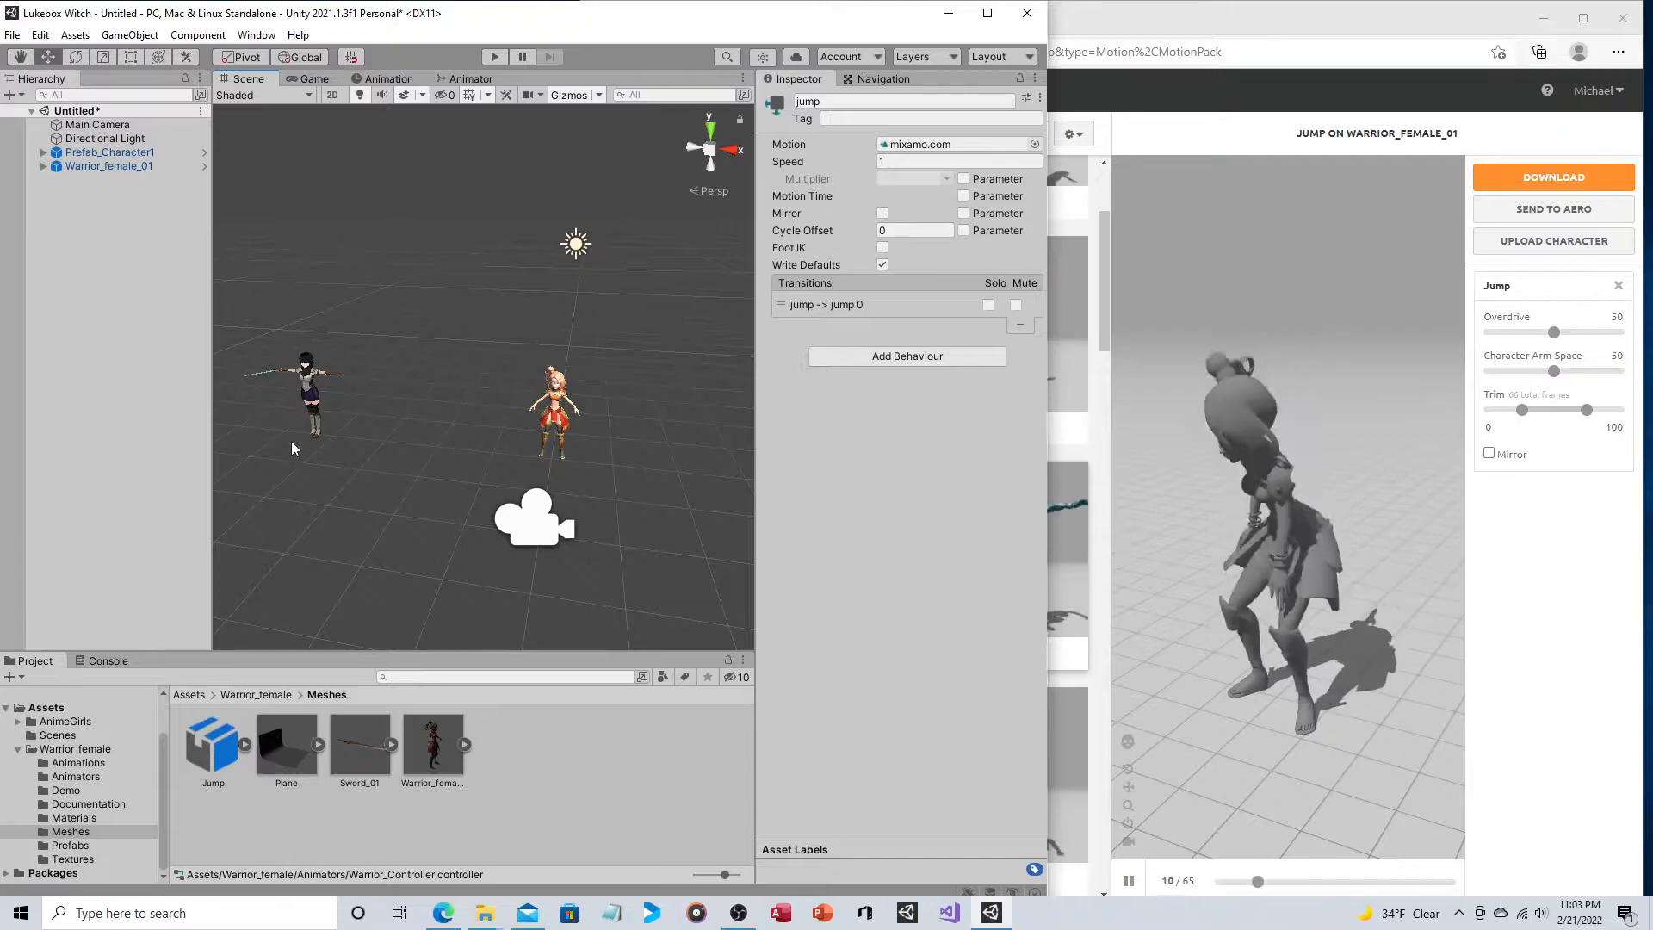
# Step: Try to upload the character mesh from AnimeGirls/Protagonist1/Source files/Mesh to Mixamo's auto-rigger
pyautogui.click(189, 694)
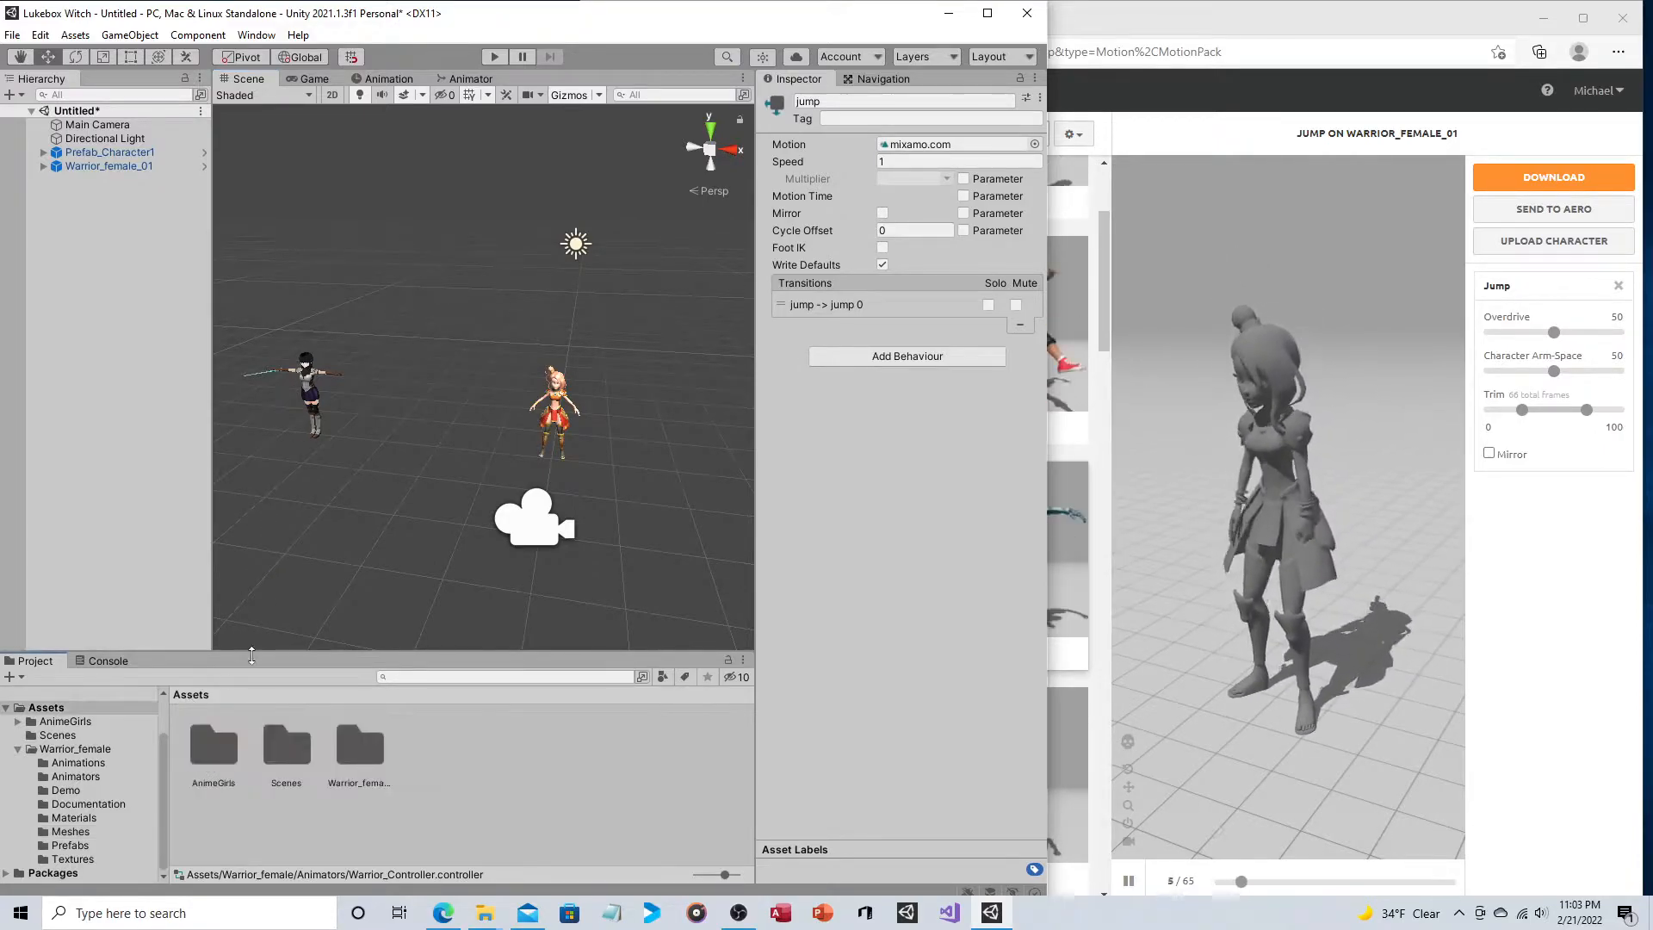
pyautogui.doubleClick(231, 746)
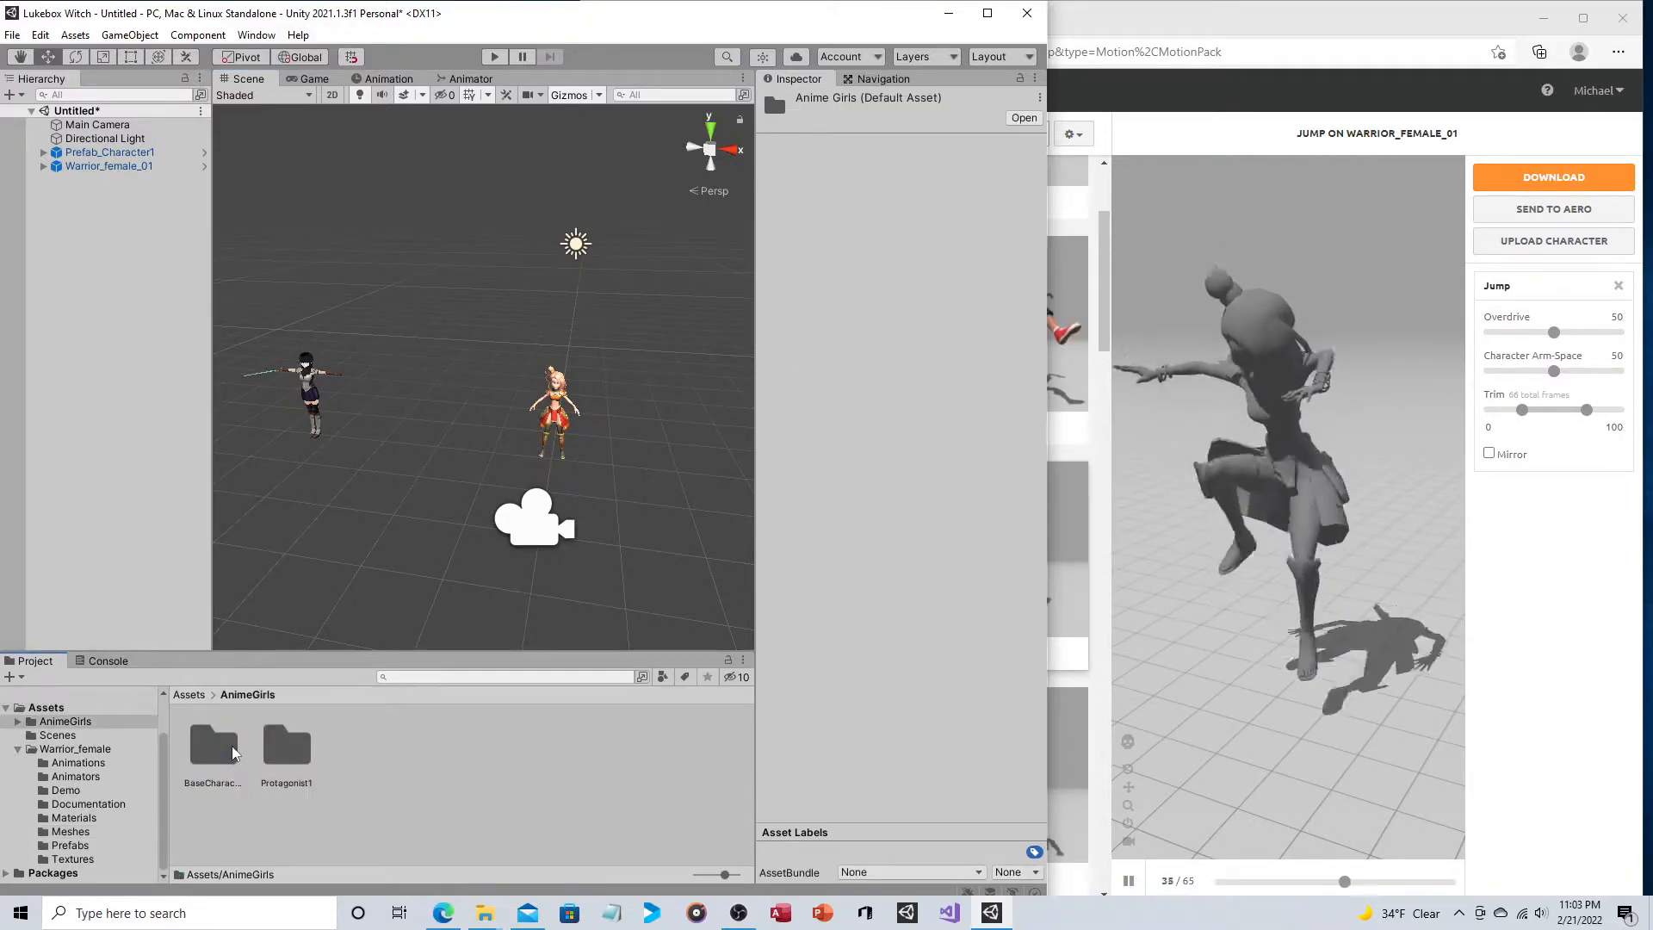
pyautogui.doubleClick(286, 745)
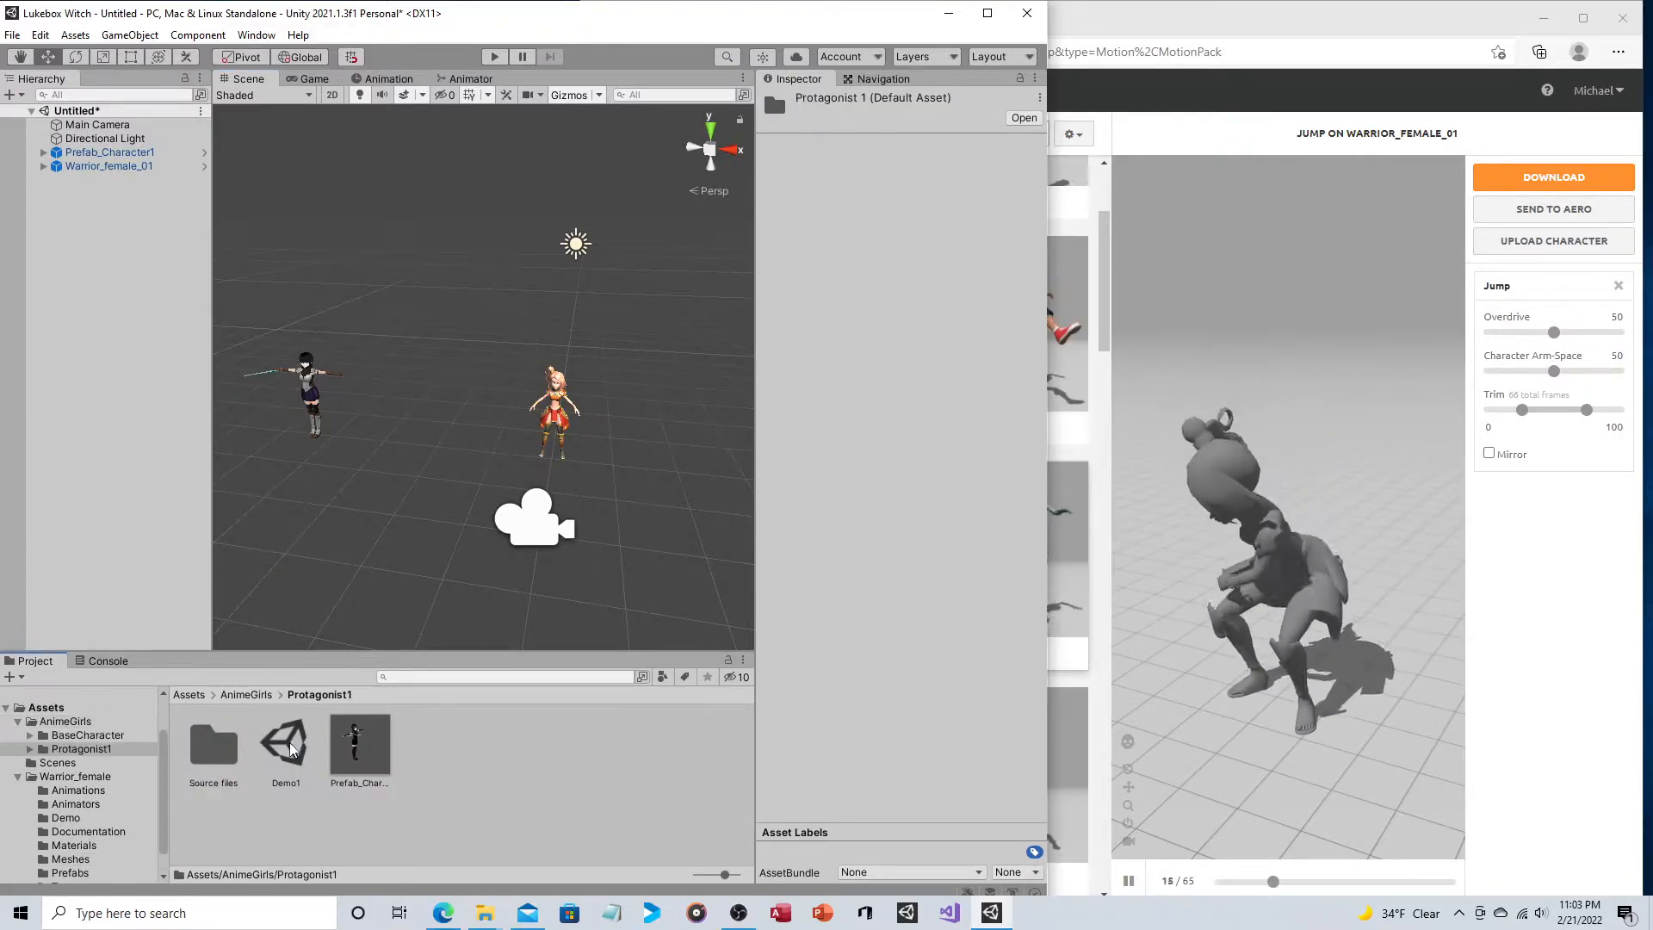
pyautogui.doubleClick(226, 755)
pyautogui.doubleClick(293, 750)
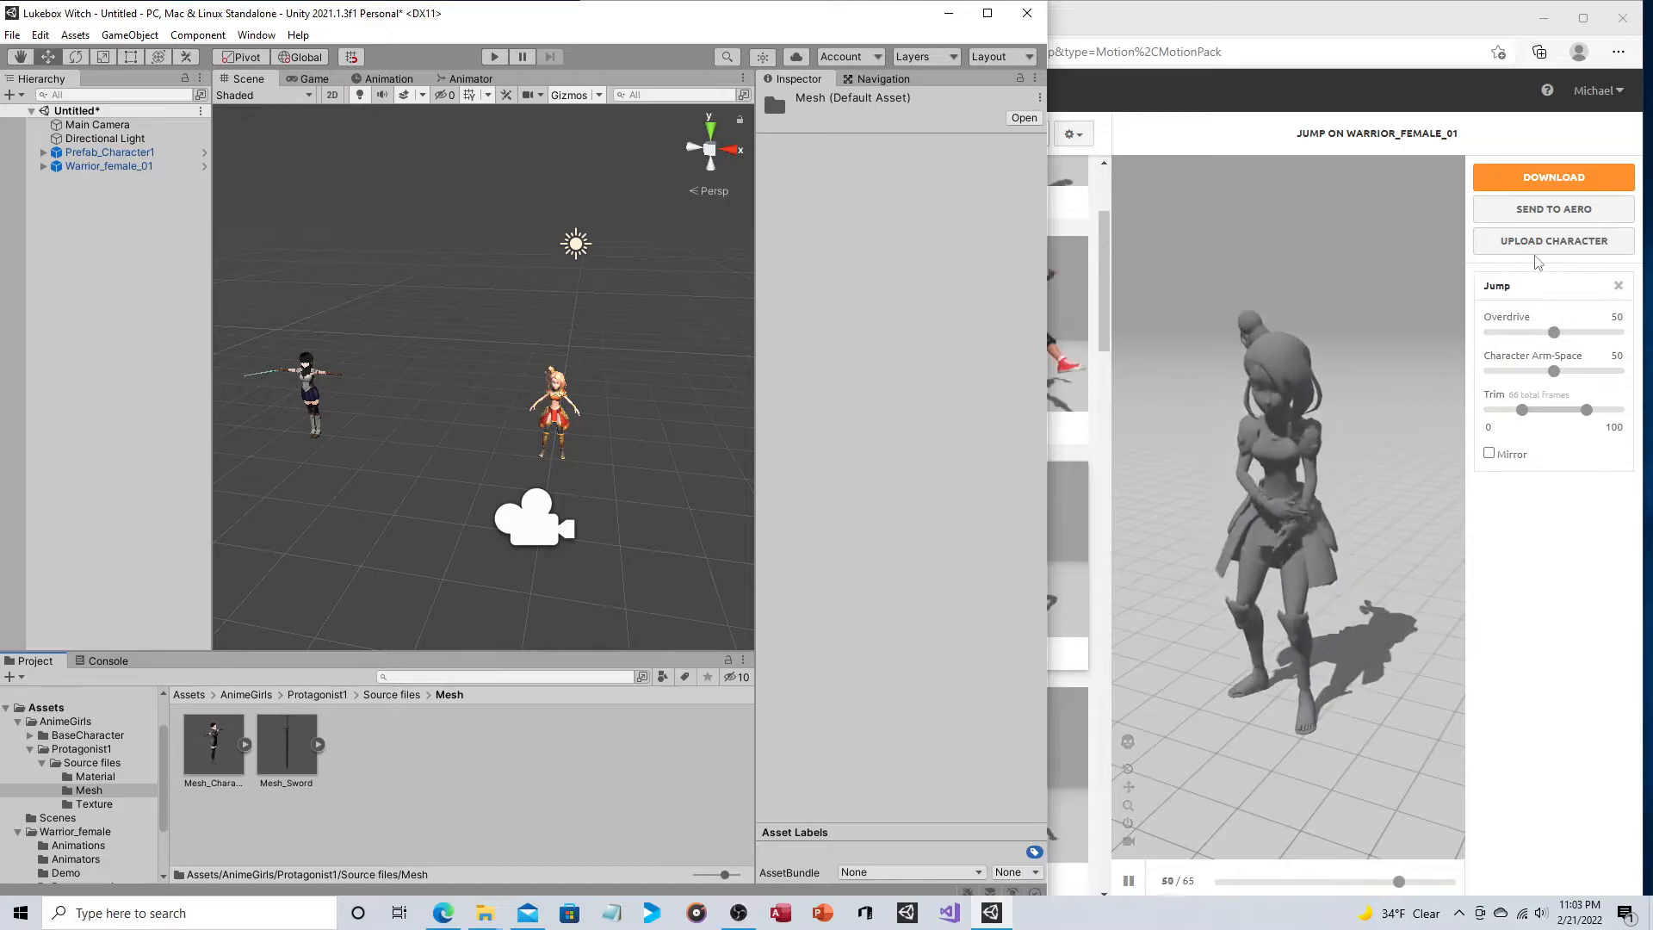
pyautogui.click(1553, 240)
pyautogui.moveTo(214, 742); pyautogui.dragTo(1199, 521)
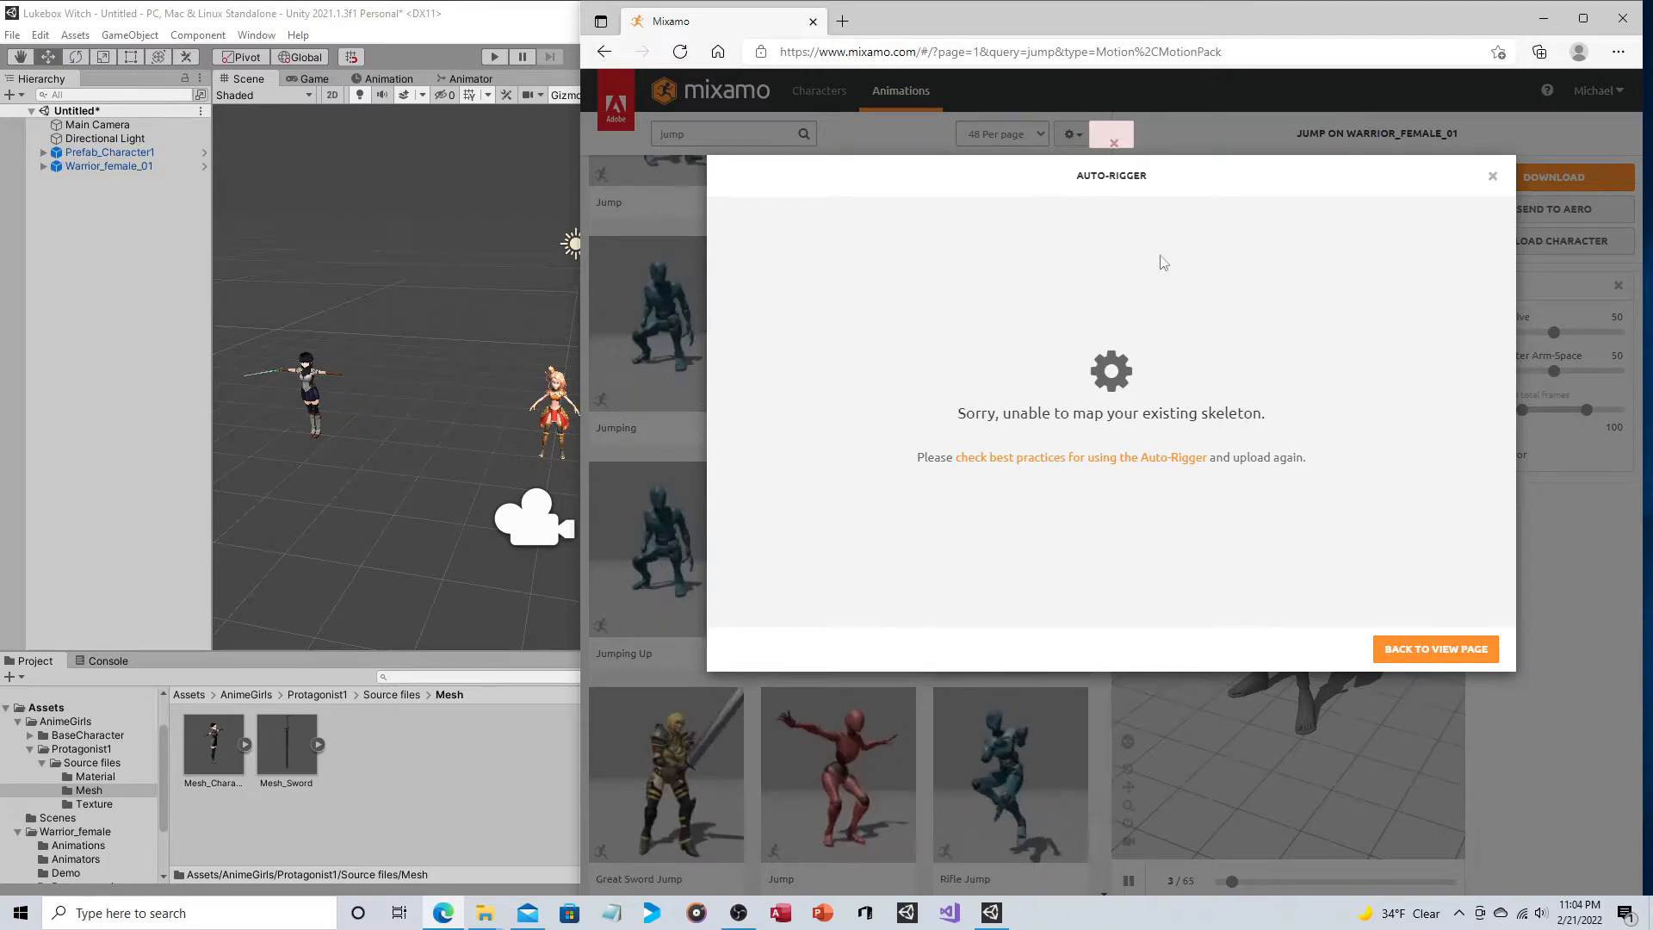
pyautogui.click(1412, 654)
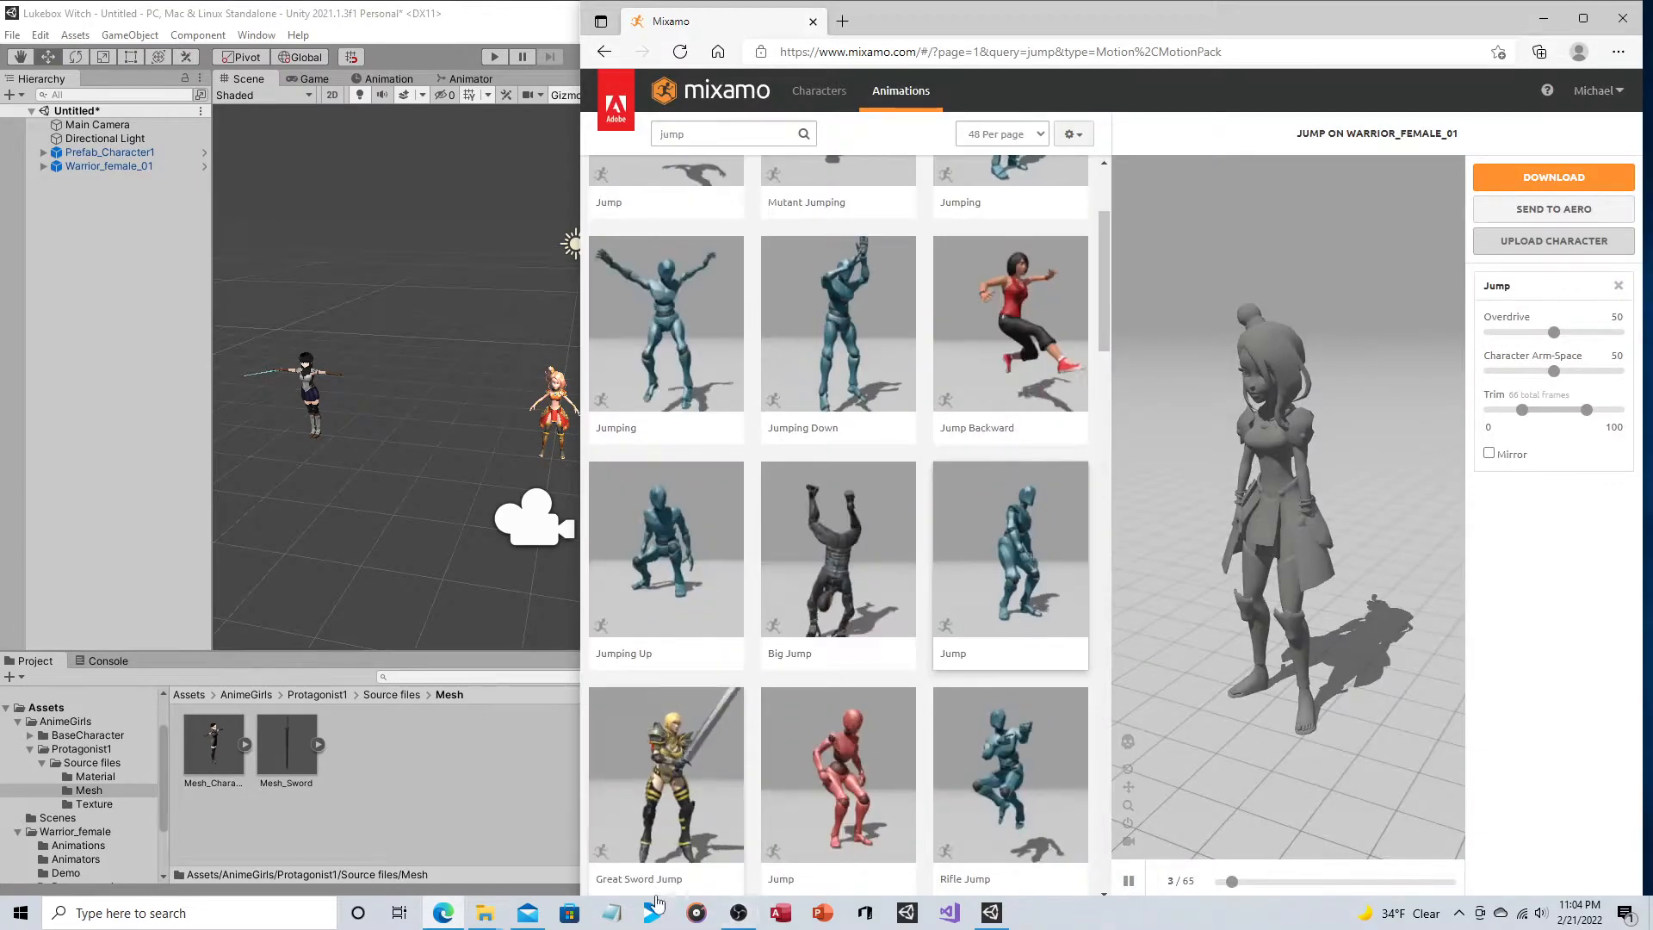
# Step: Try setting the Mesh_Character rig's animation type to Generic, and discard the unapplied import settings
pyautogui.click(407, 696)
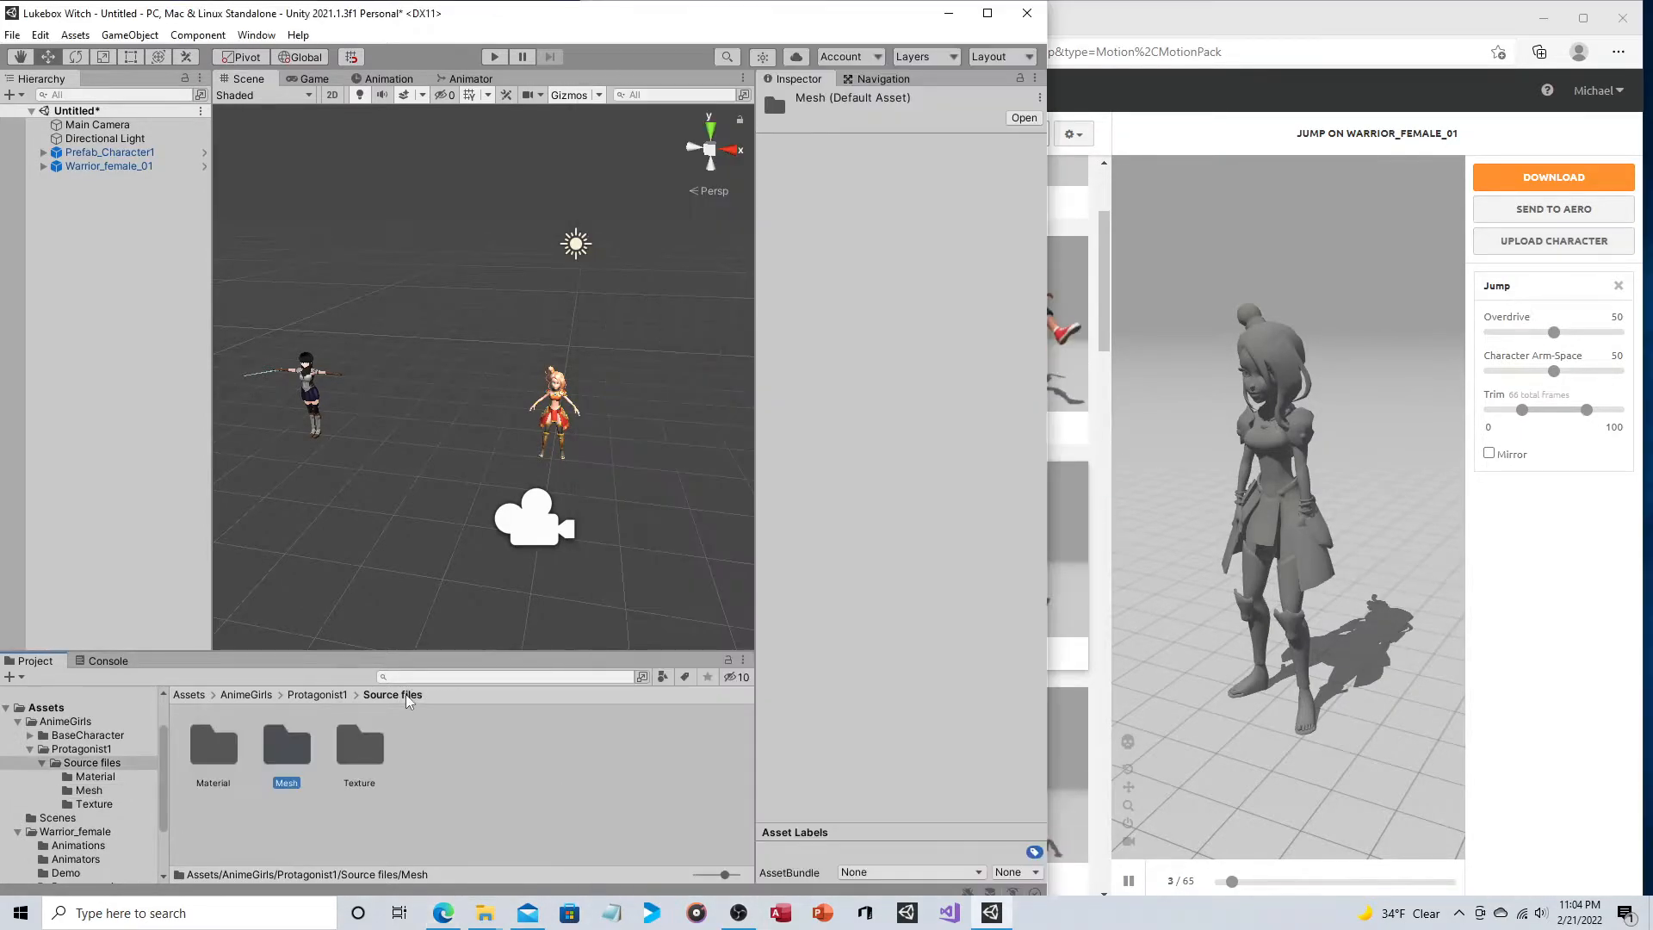
pyautogui.doubleClick(287, 746)
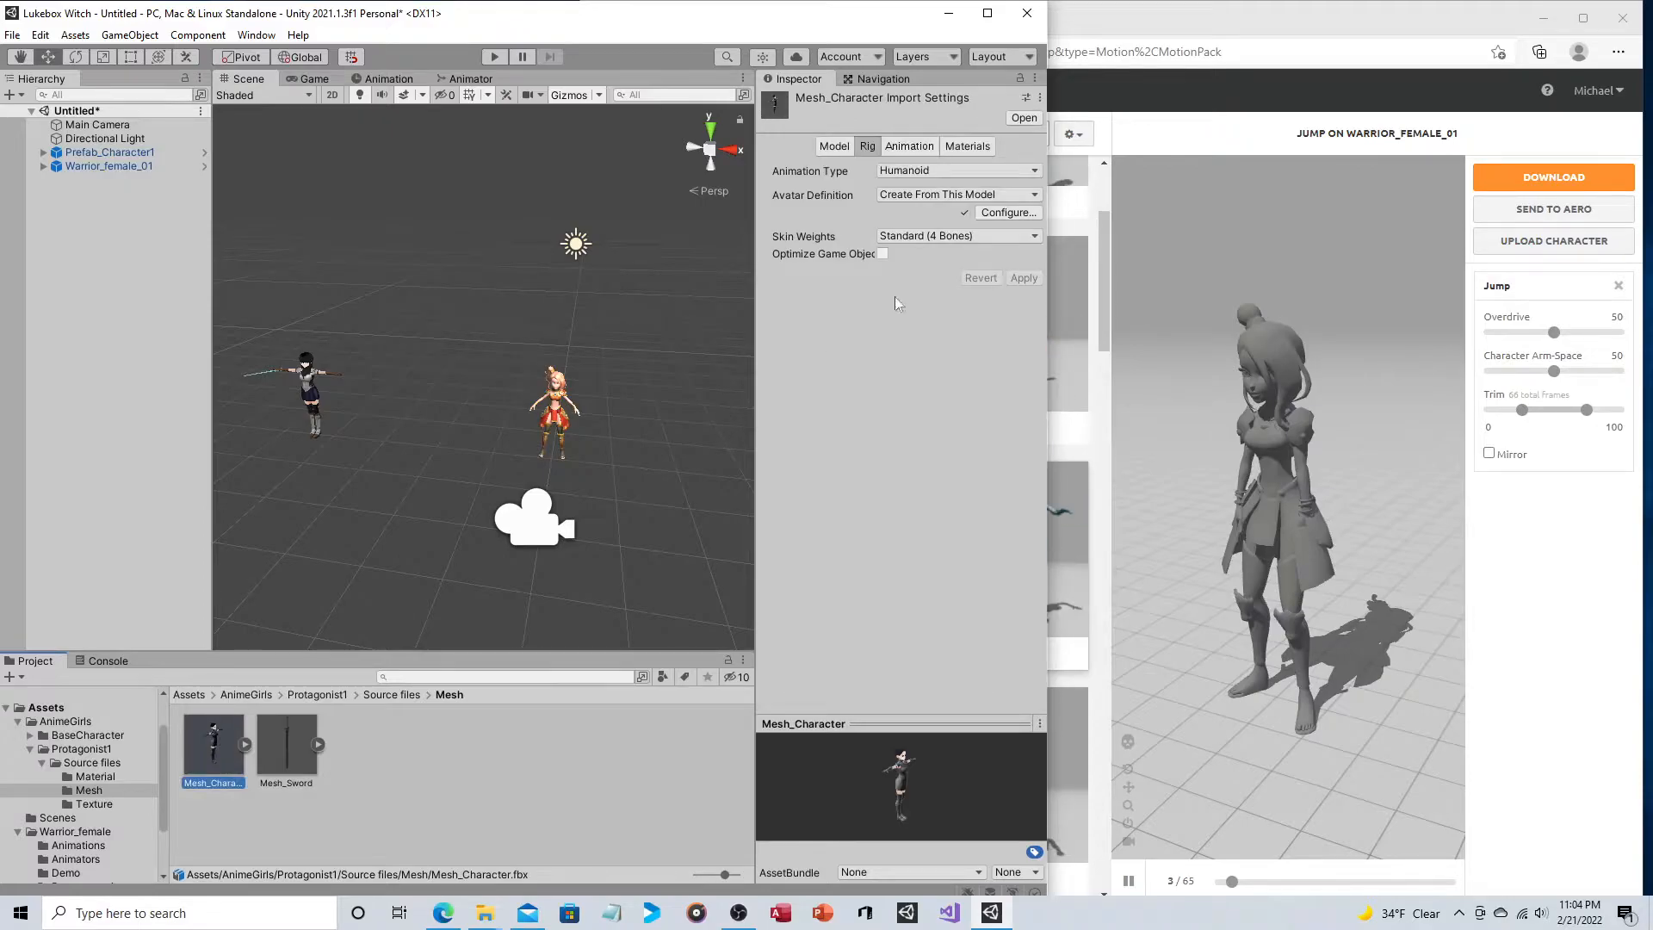
pyautogui.click(928, 172)
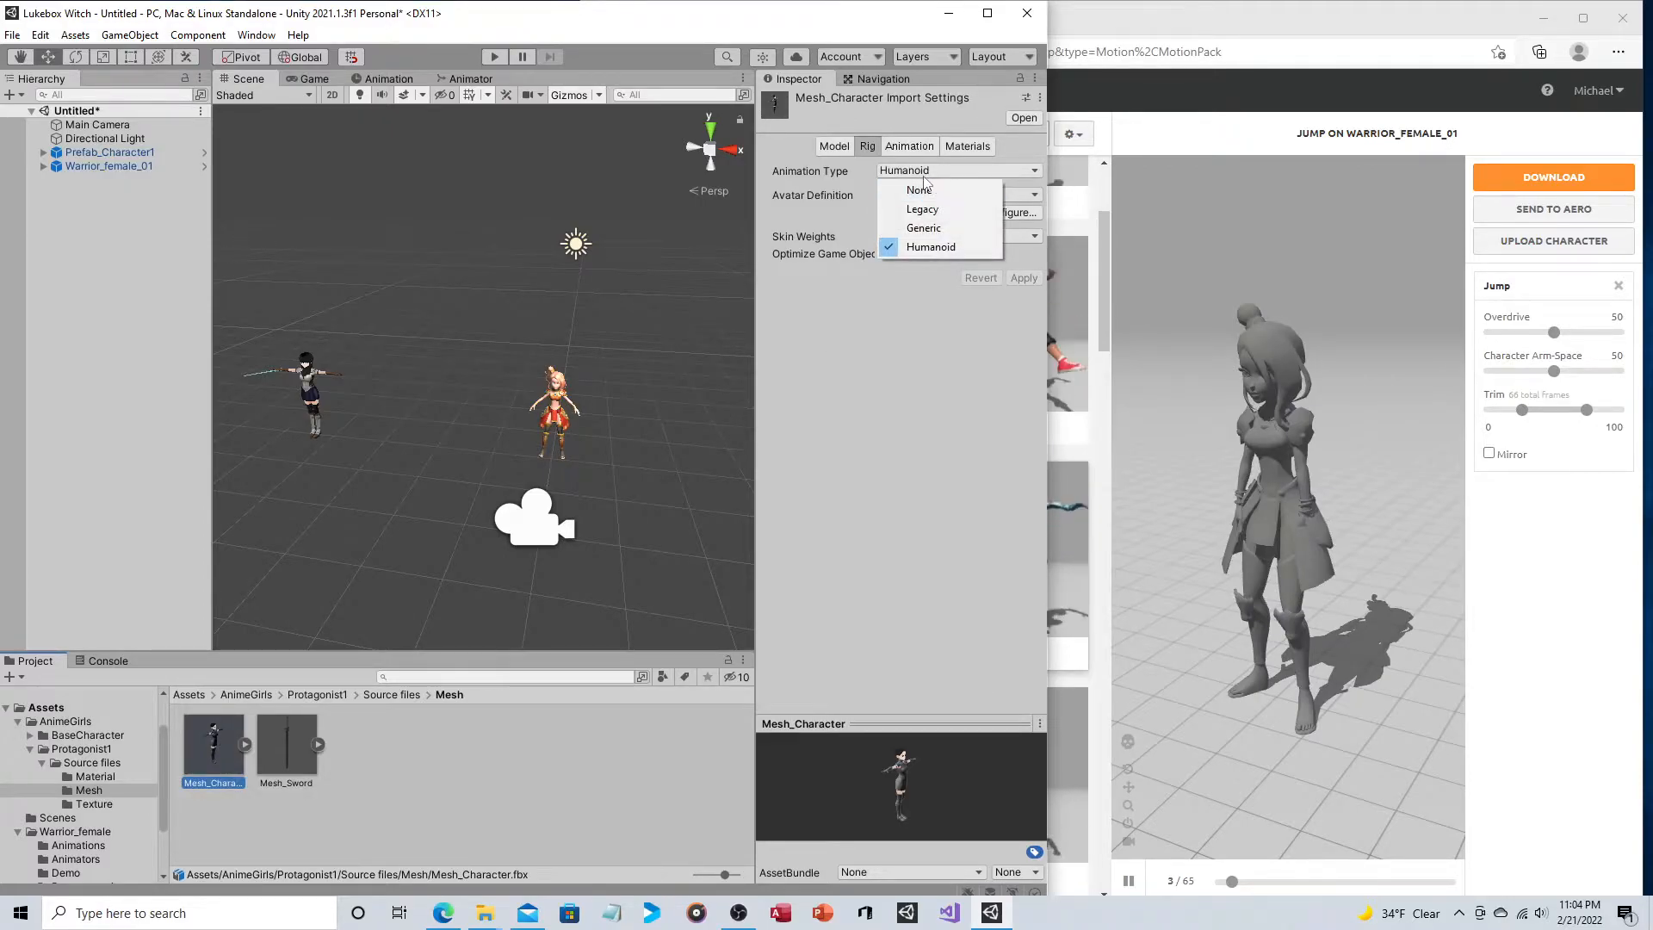
pyautogui.click(920, 229)
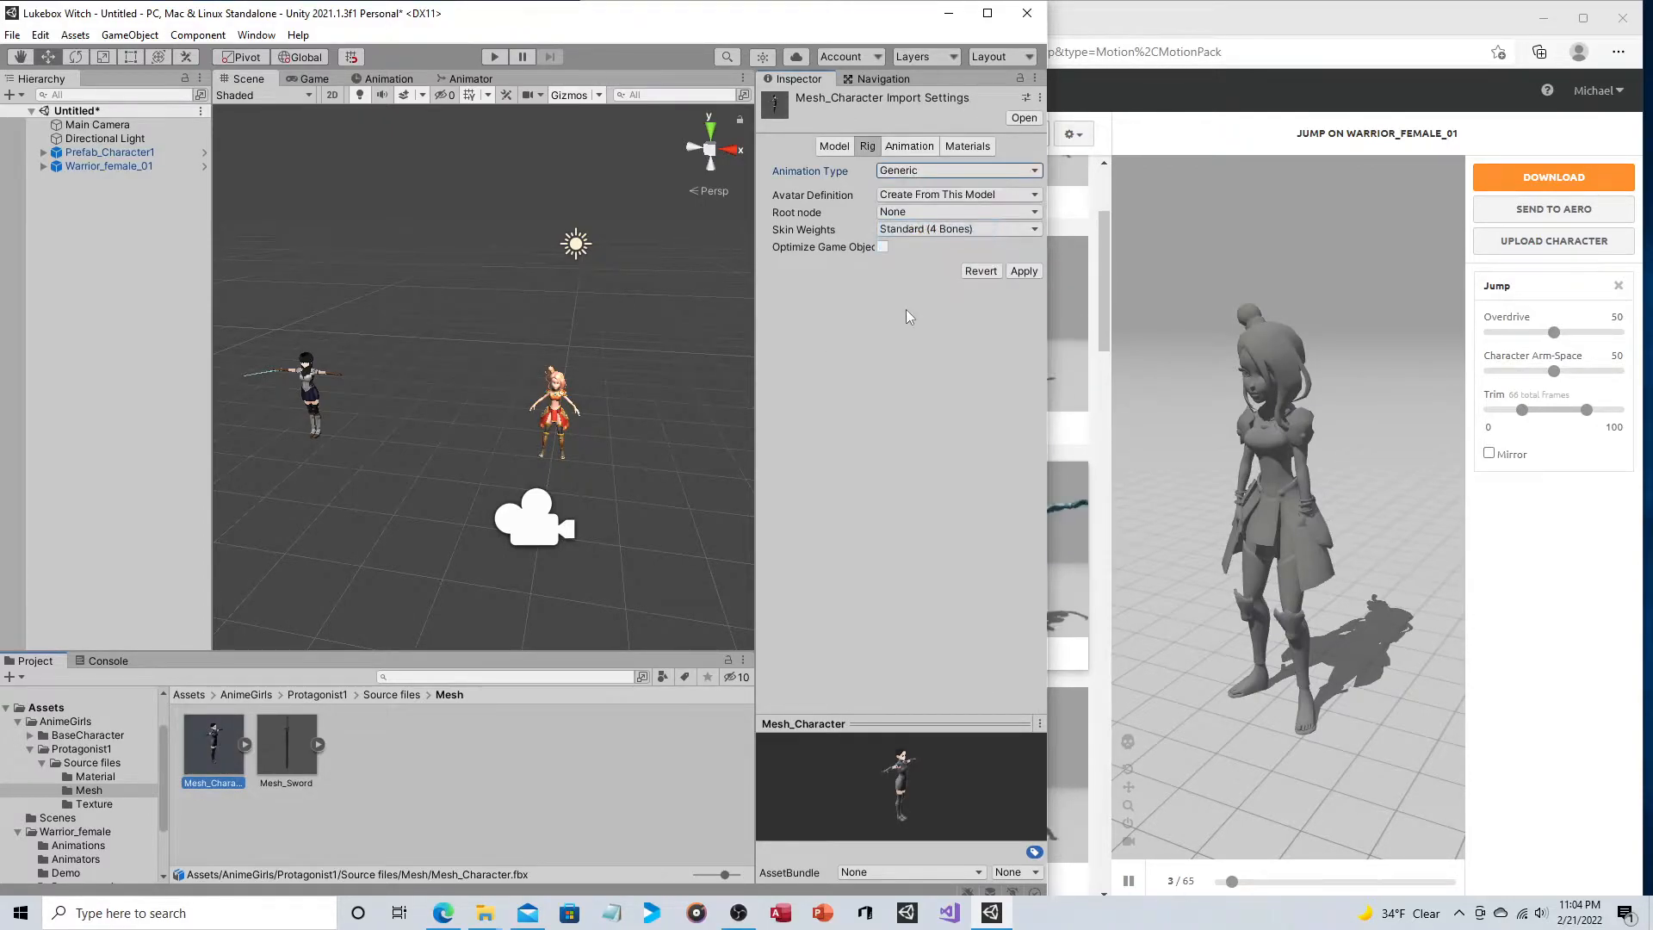
pyautogui.click(564, 401)
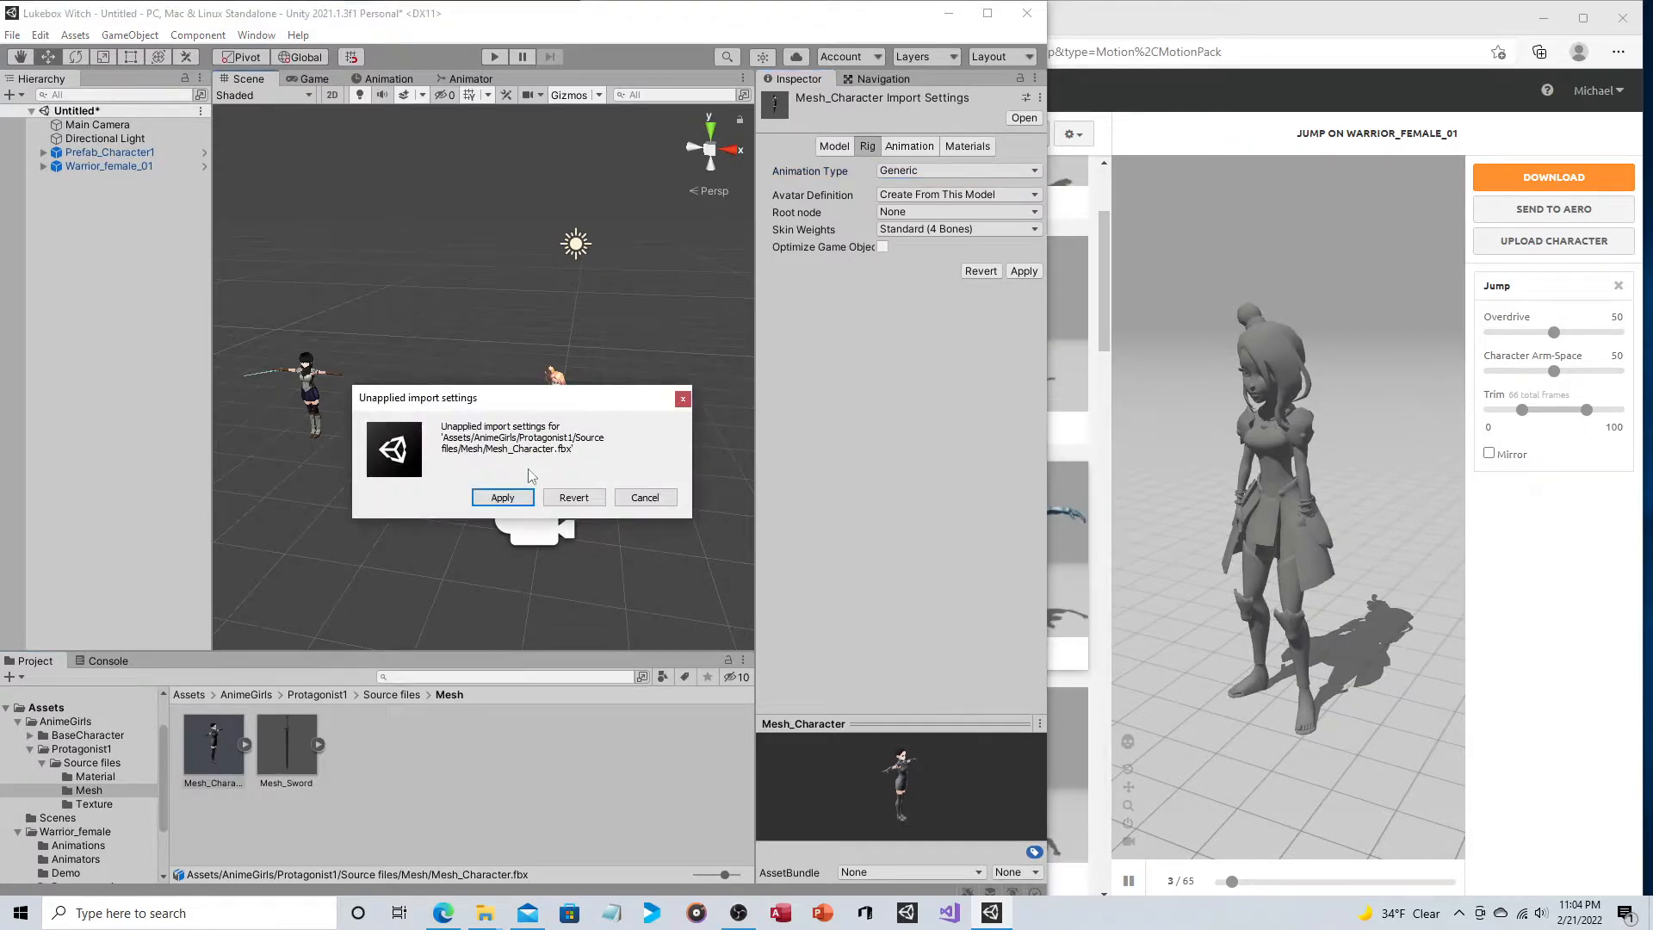
pyautogui.click(571, 498)
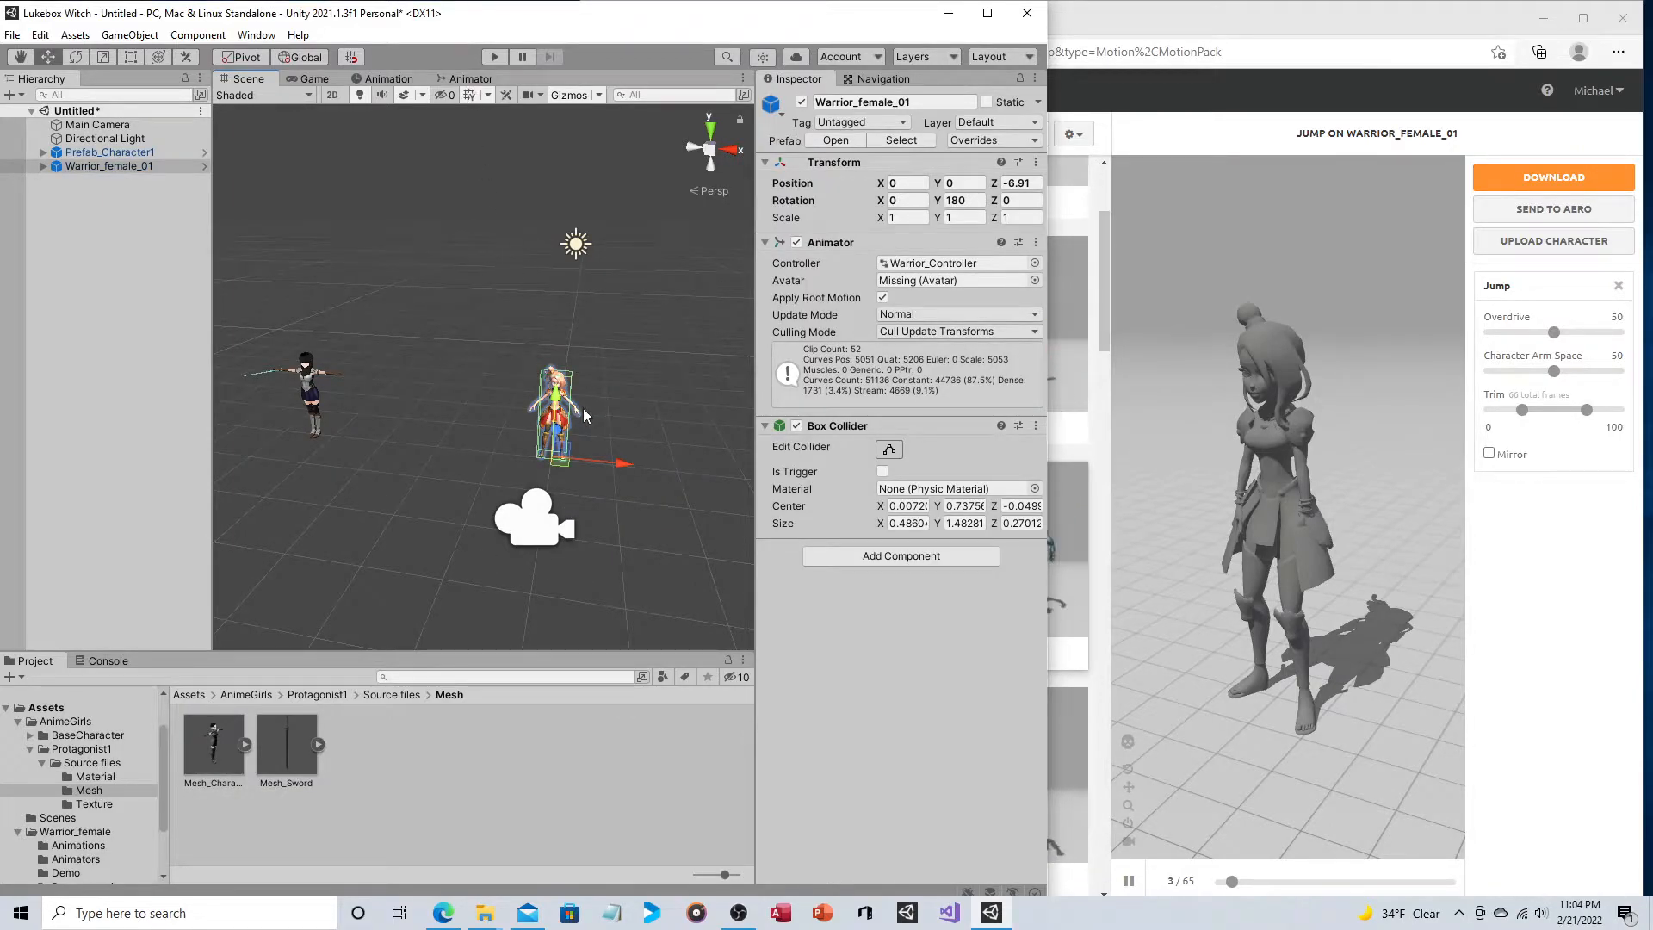
# Step: Examine the warrior's jump state in the Animator and the rig import settings of Warrior_female_01 in Warrior_female/Meshes
pyautogui.doubleClick(123, 166)
pyautogui.click(465, 78)
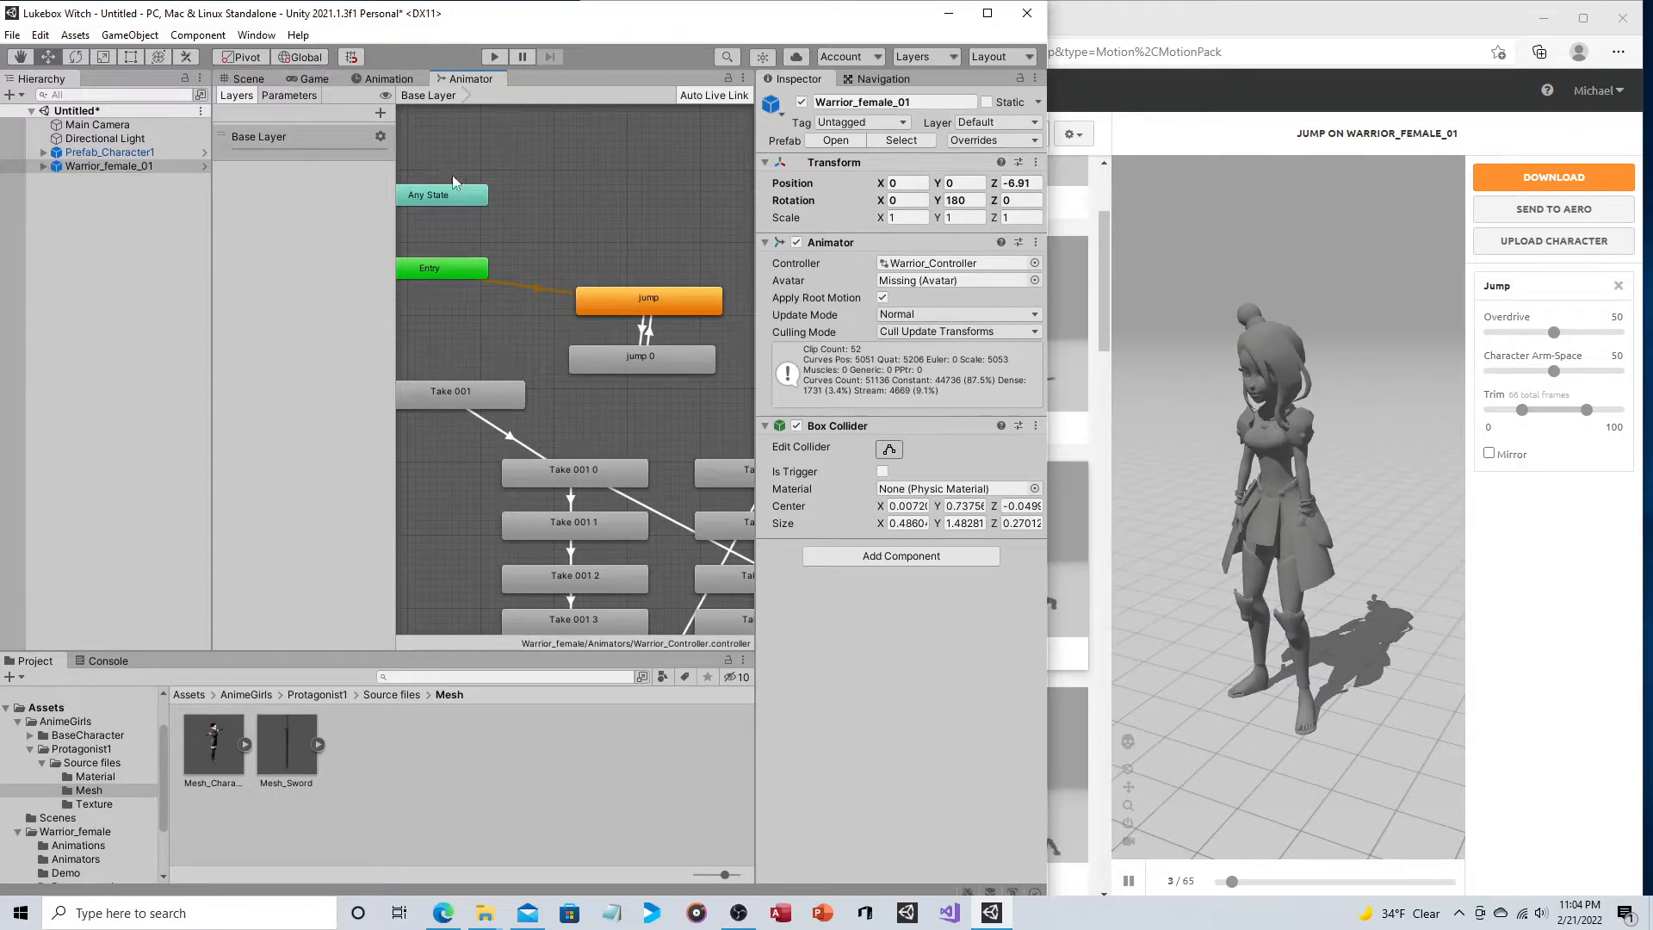
pyautogui.click(673, 308)
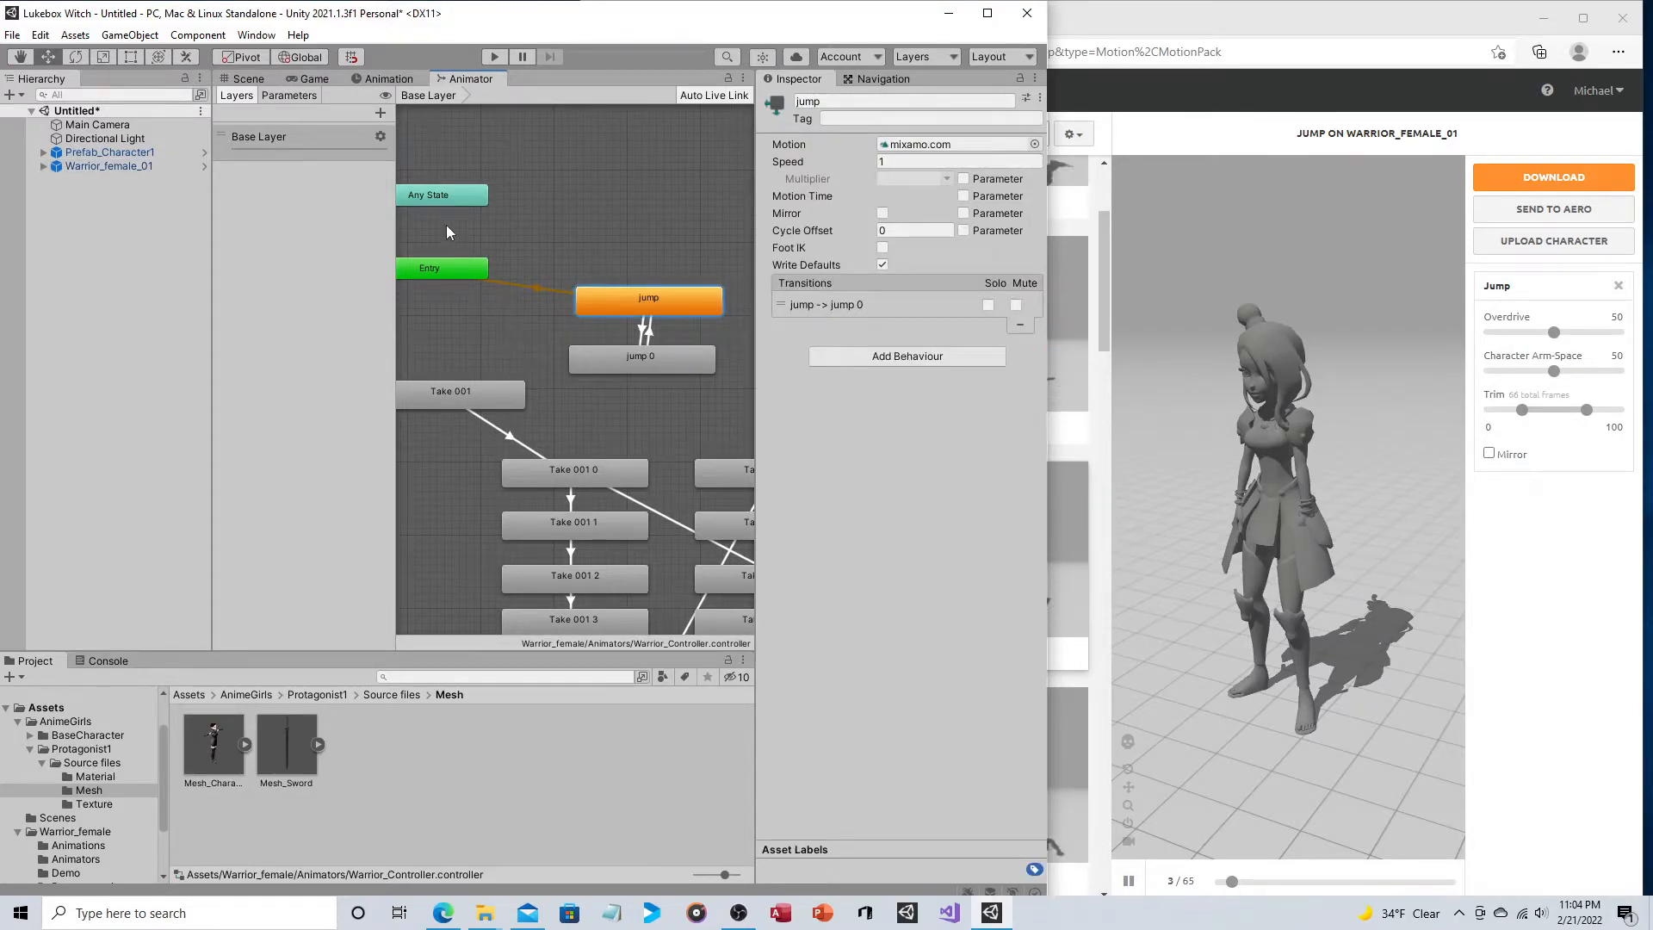
pyautogui.click(379, 696)
pyautogui.click(338, 693)
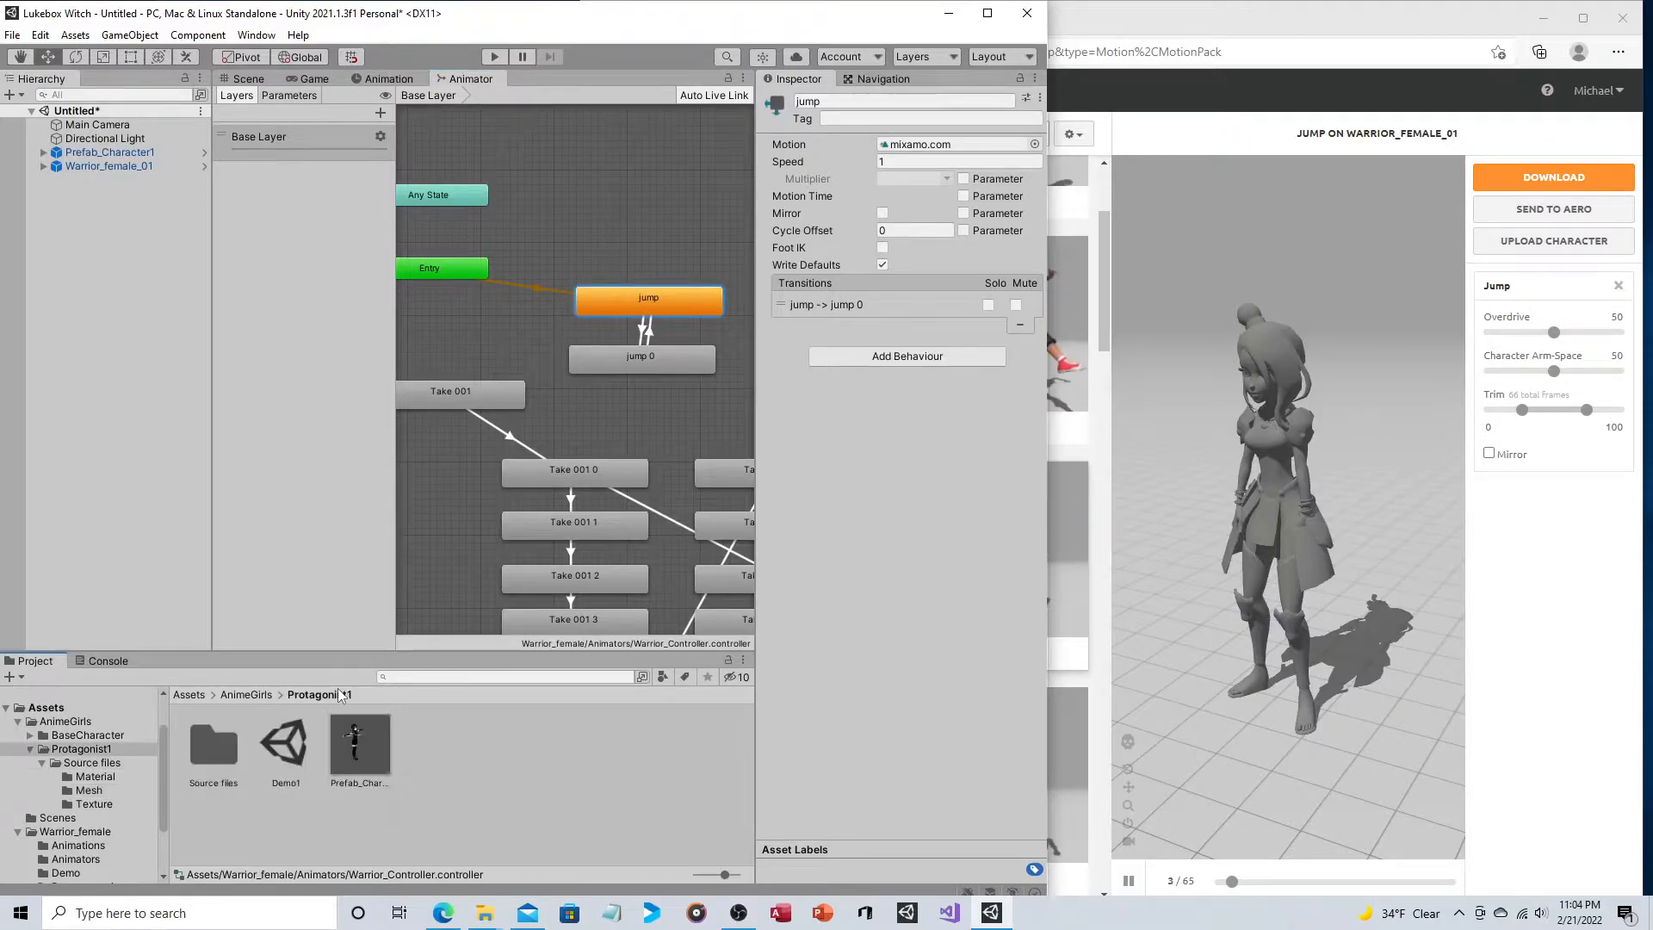
pyautogui.click(236, 696)
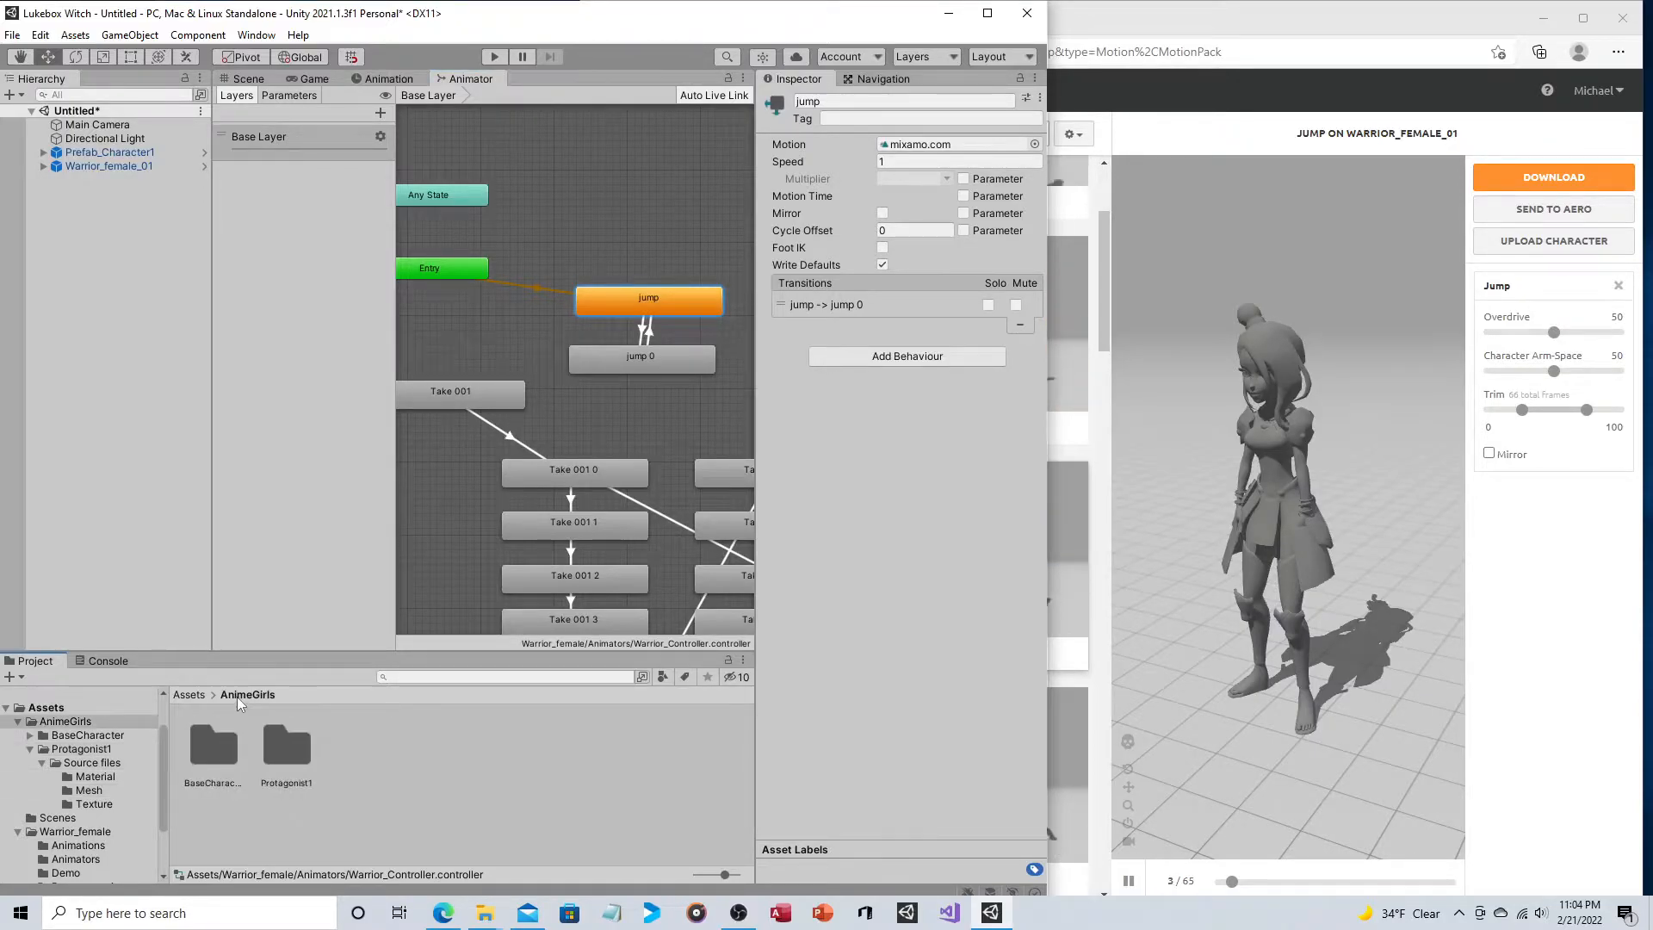
pyautogui.click(287, 747)
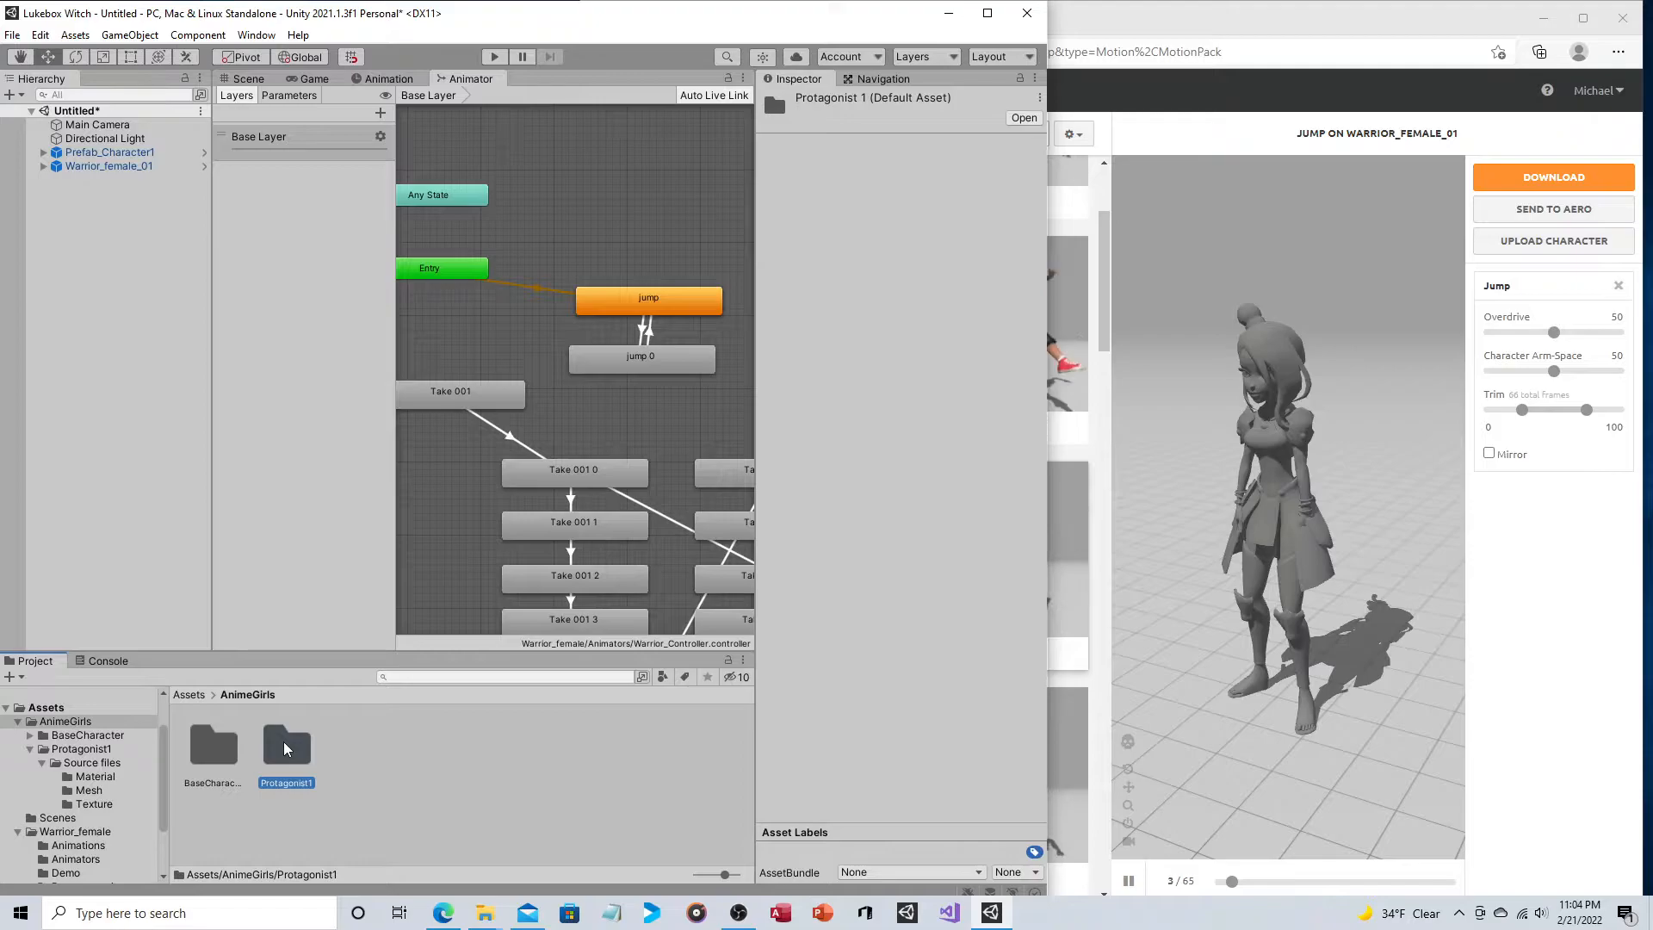
pyautogui.doubleClick(287, 747)
pyautogui.click(217, 696)
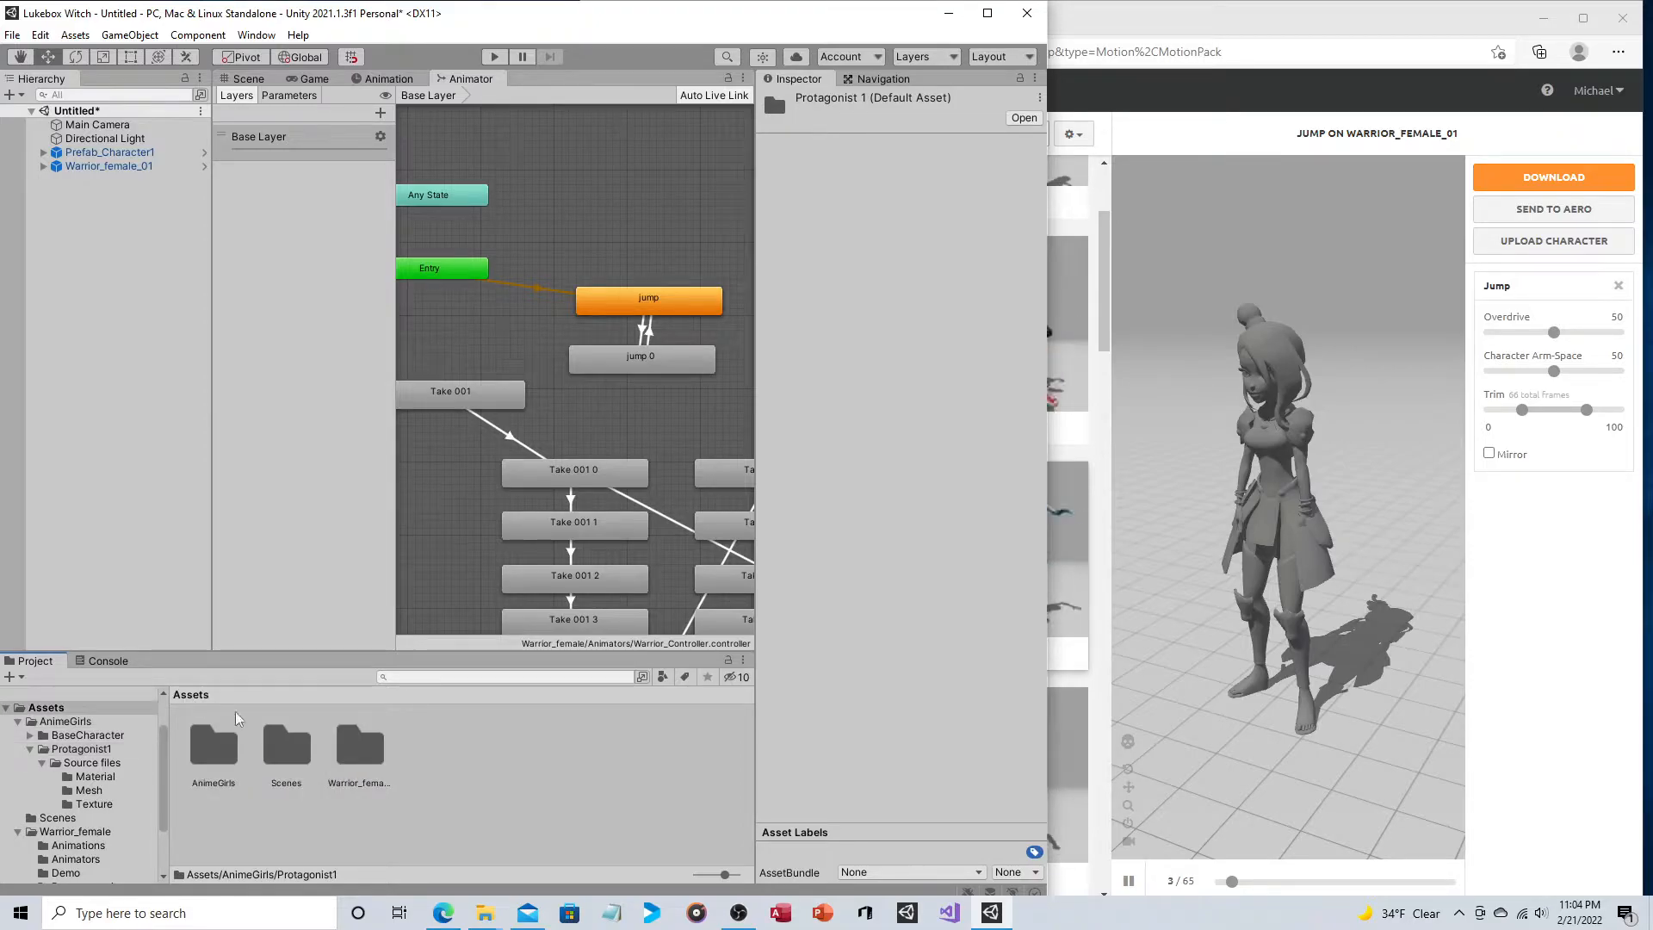
pyautogui.doubleClick(368, 754)
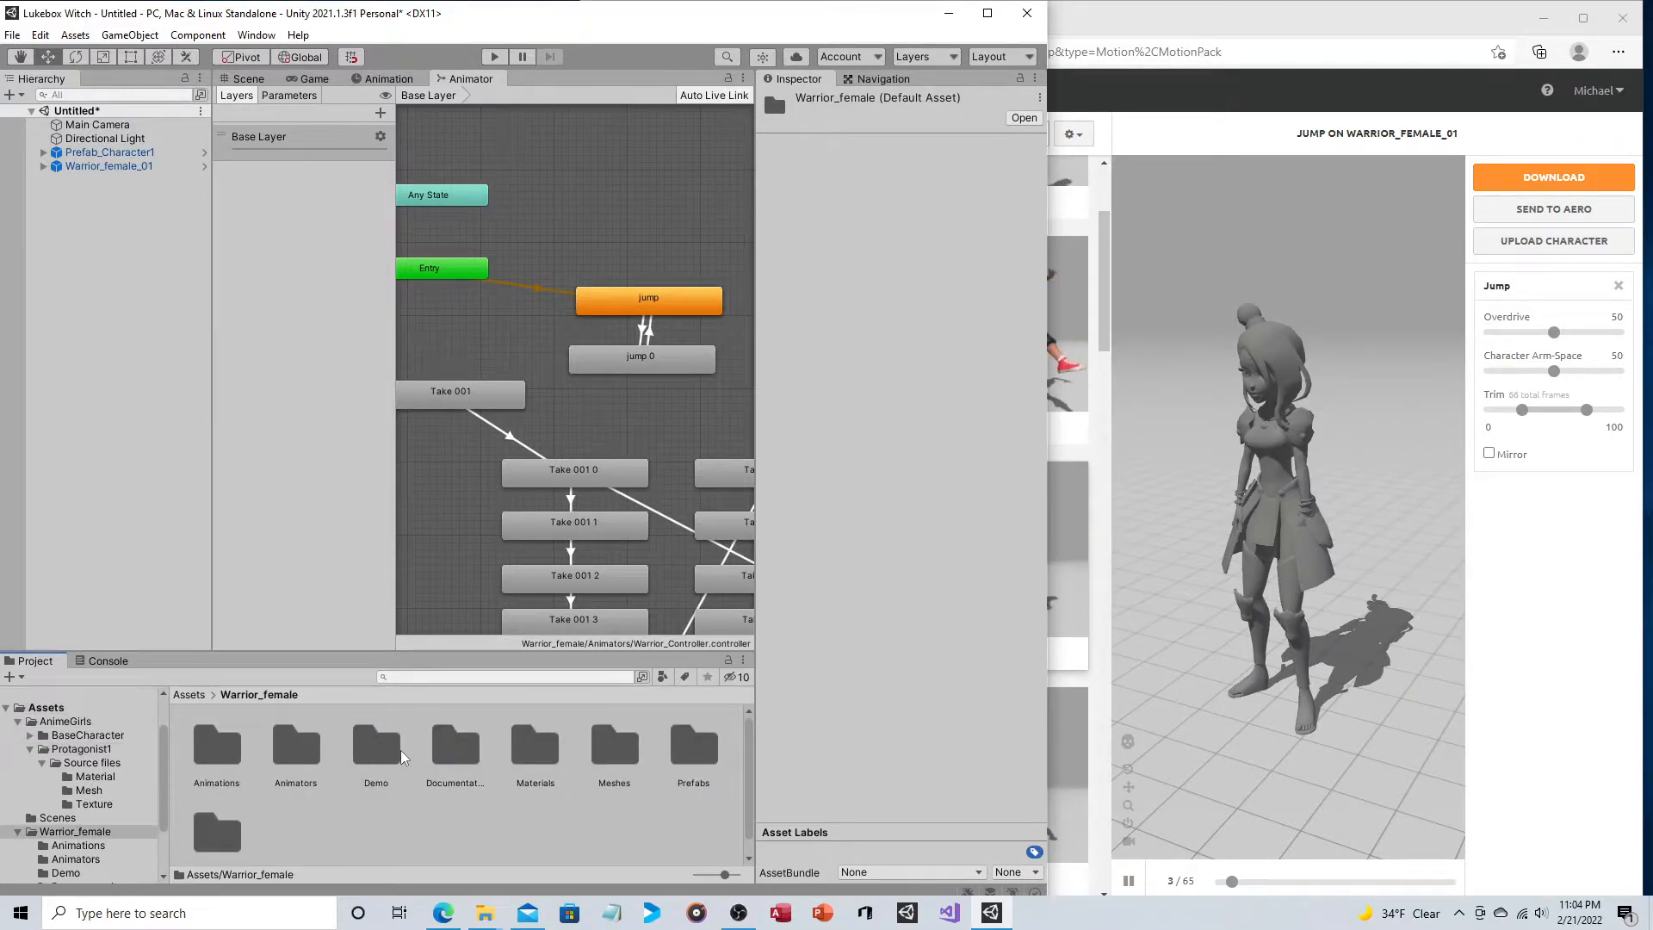
pyautogui.doubleClick(614, 747)
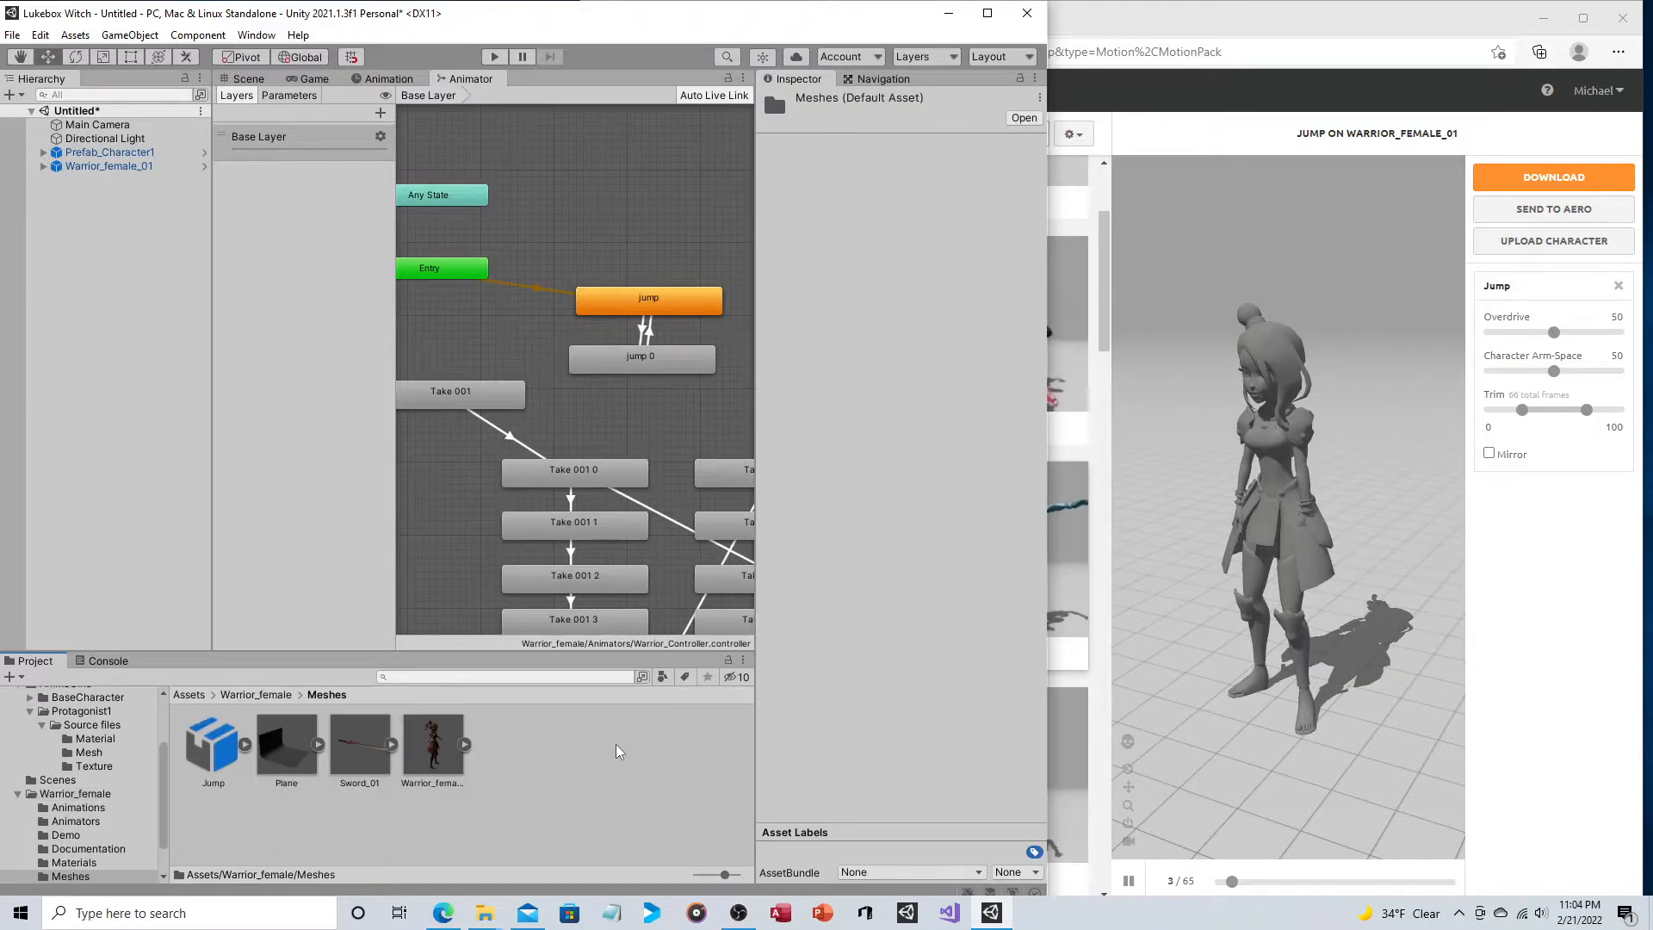
pyautogui.click(433, 745)
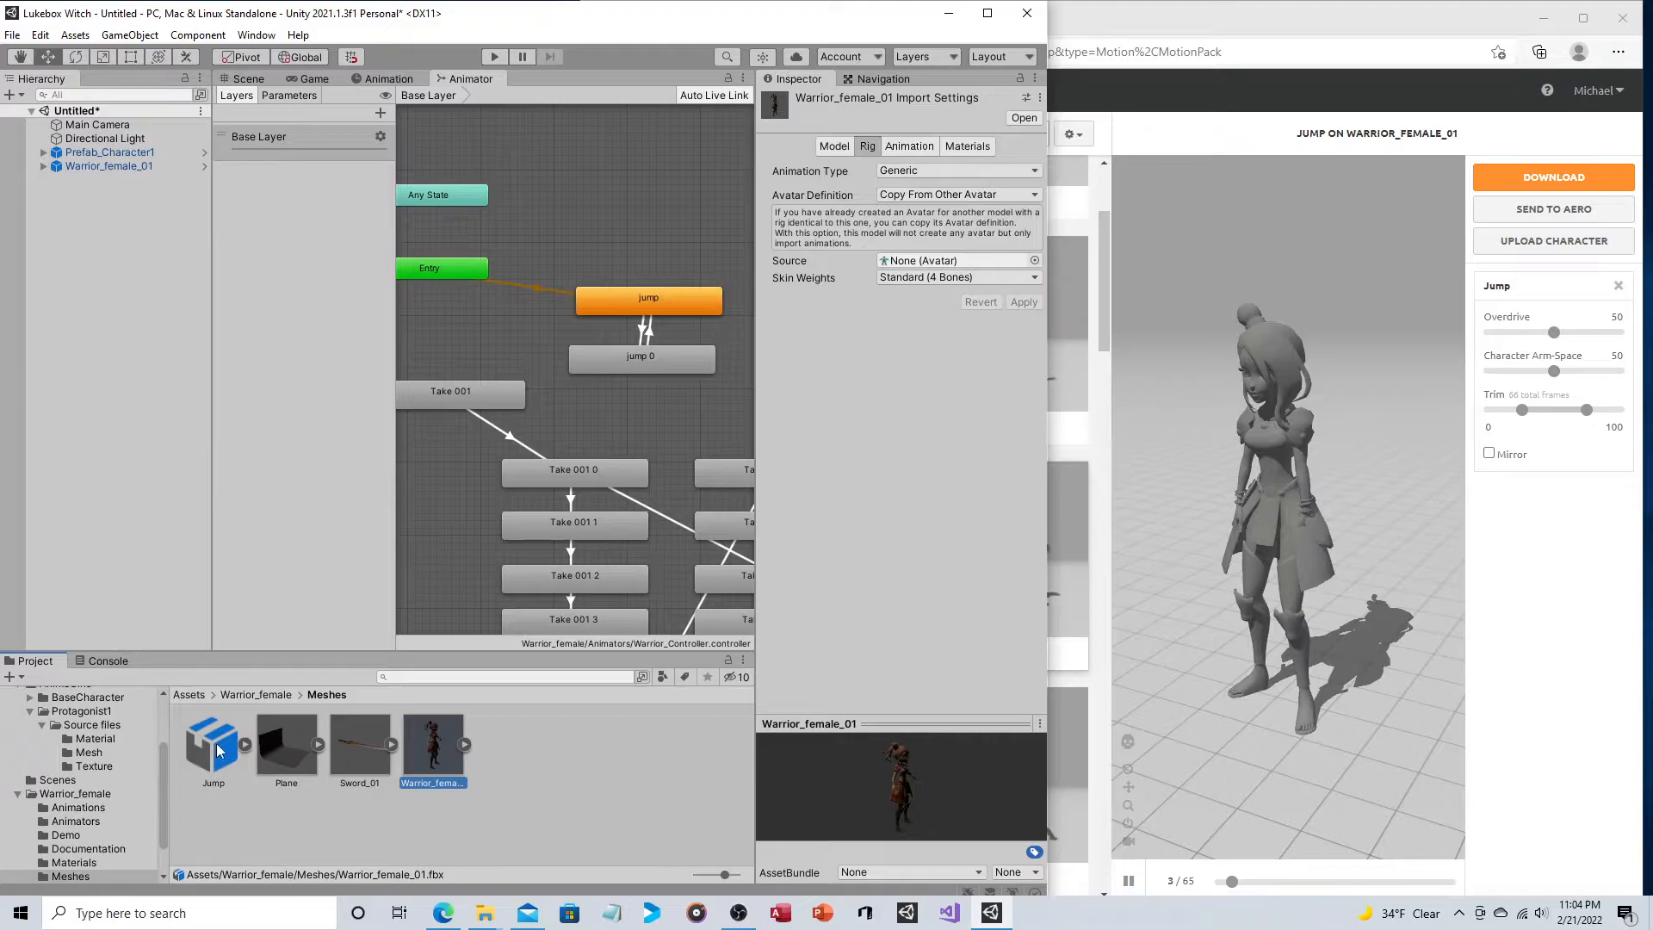
# Step: Set the rig animation type of Mesh_Character in AnimeGirls/Protagonist1/Source files/Mesh to Generic and apply the import settings
pyautogui.click(241, 695)
pyautogui.click(186, 694)
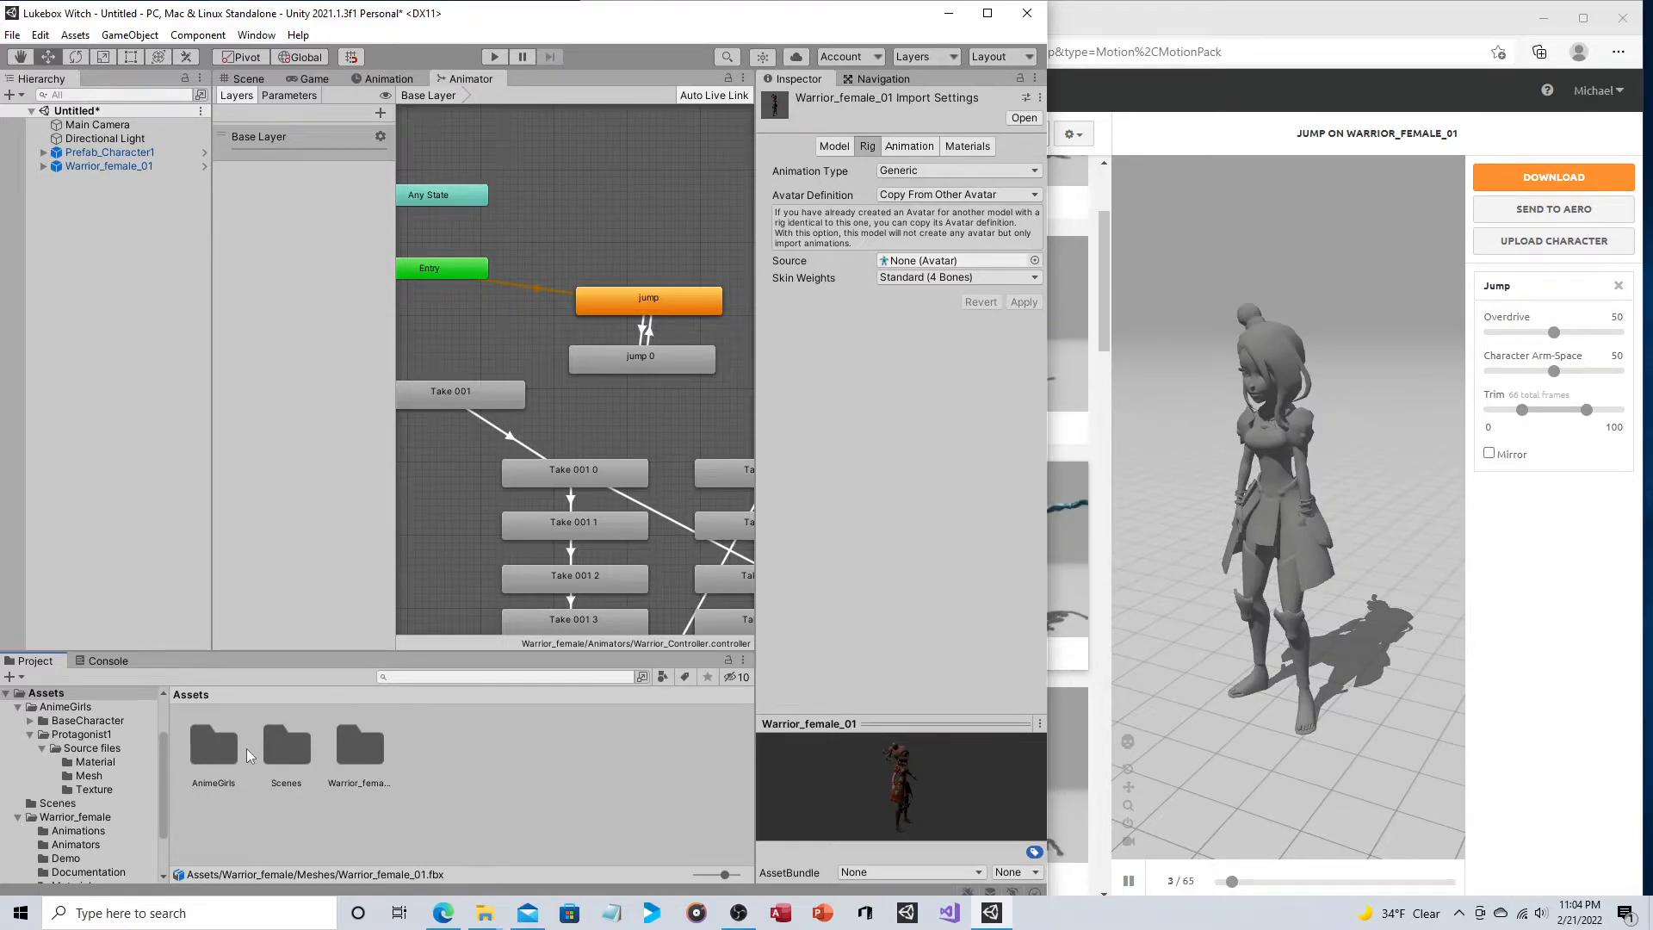
pyautogui.doubleClick(215, 747)
pyautogui.doubleClick(287, 745)
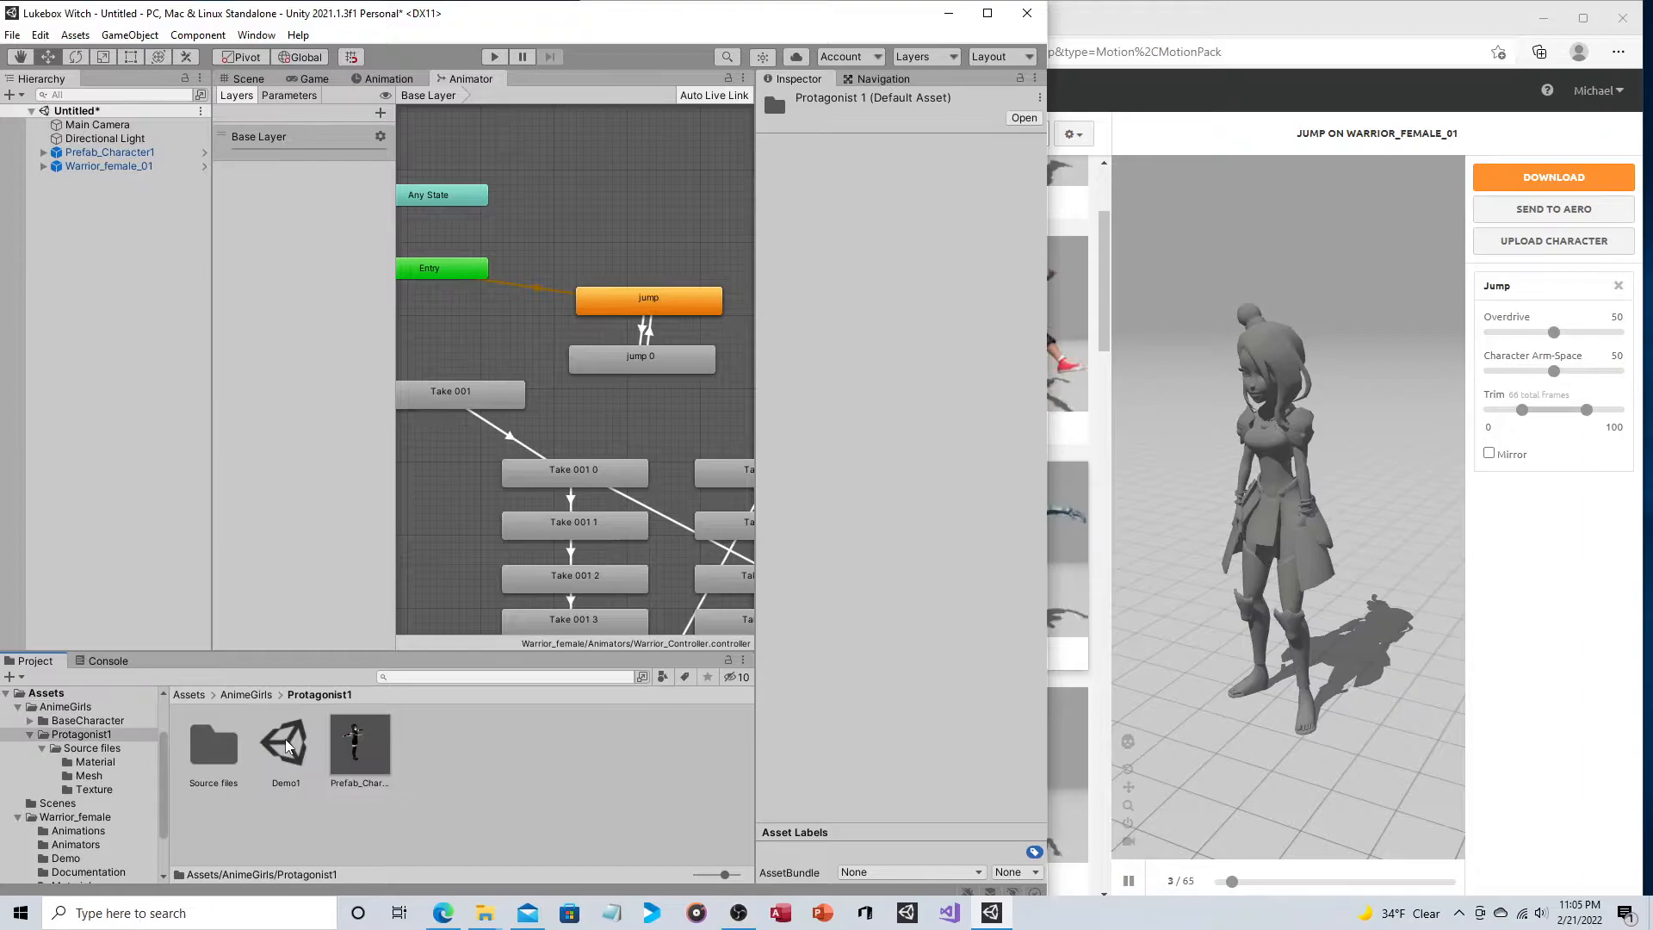
pyautogui.doubleClick(214, 746)
pyautogui.doubleClick(287, 746)
pyautogui.click(223, 746)
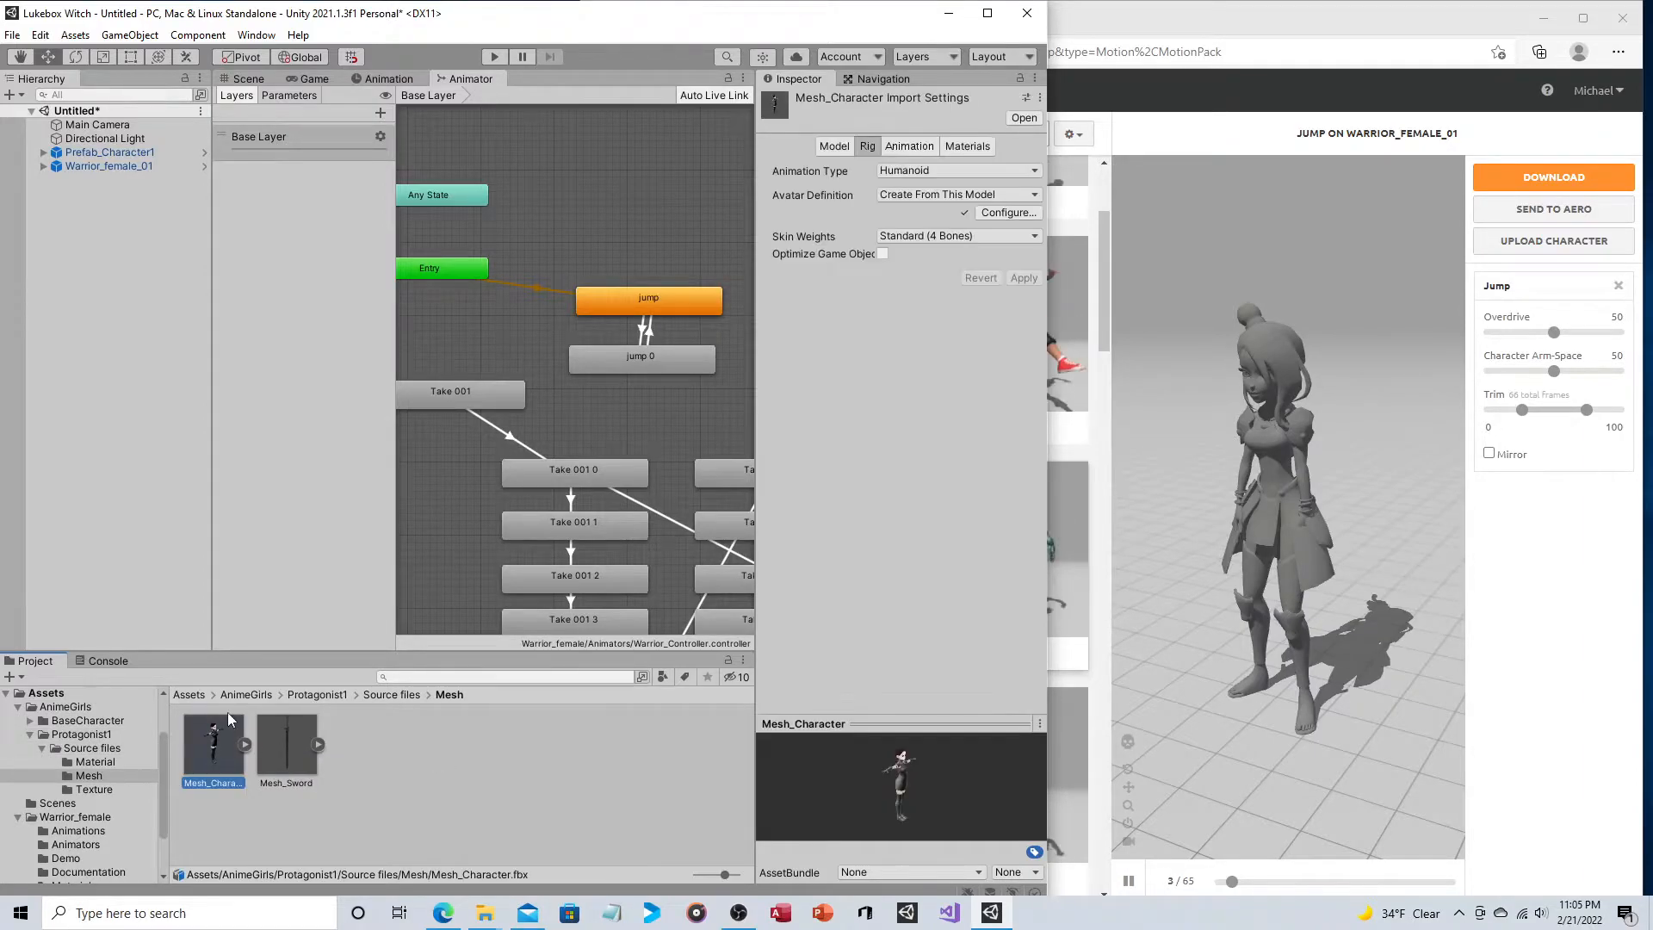
pyautogui.click(947, 176)
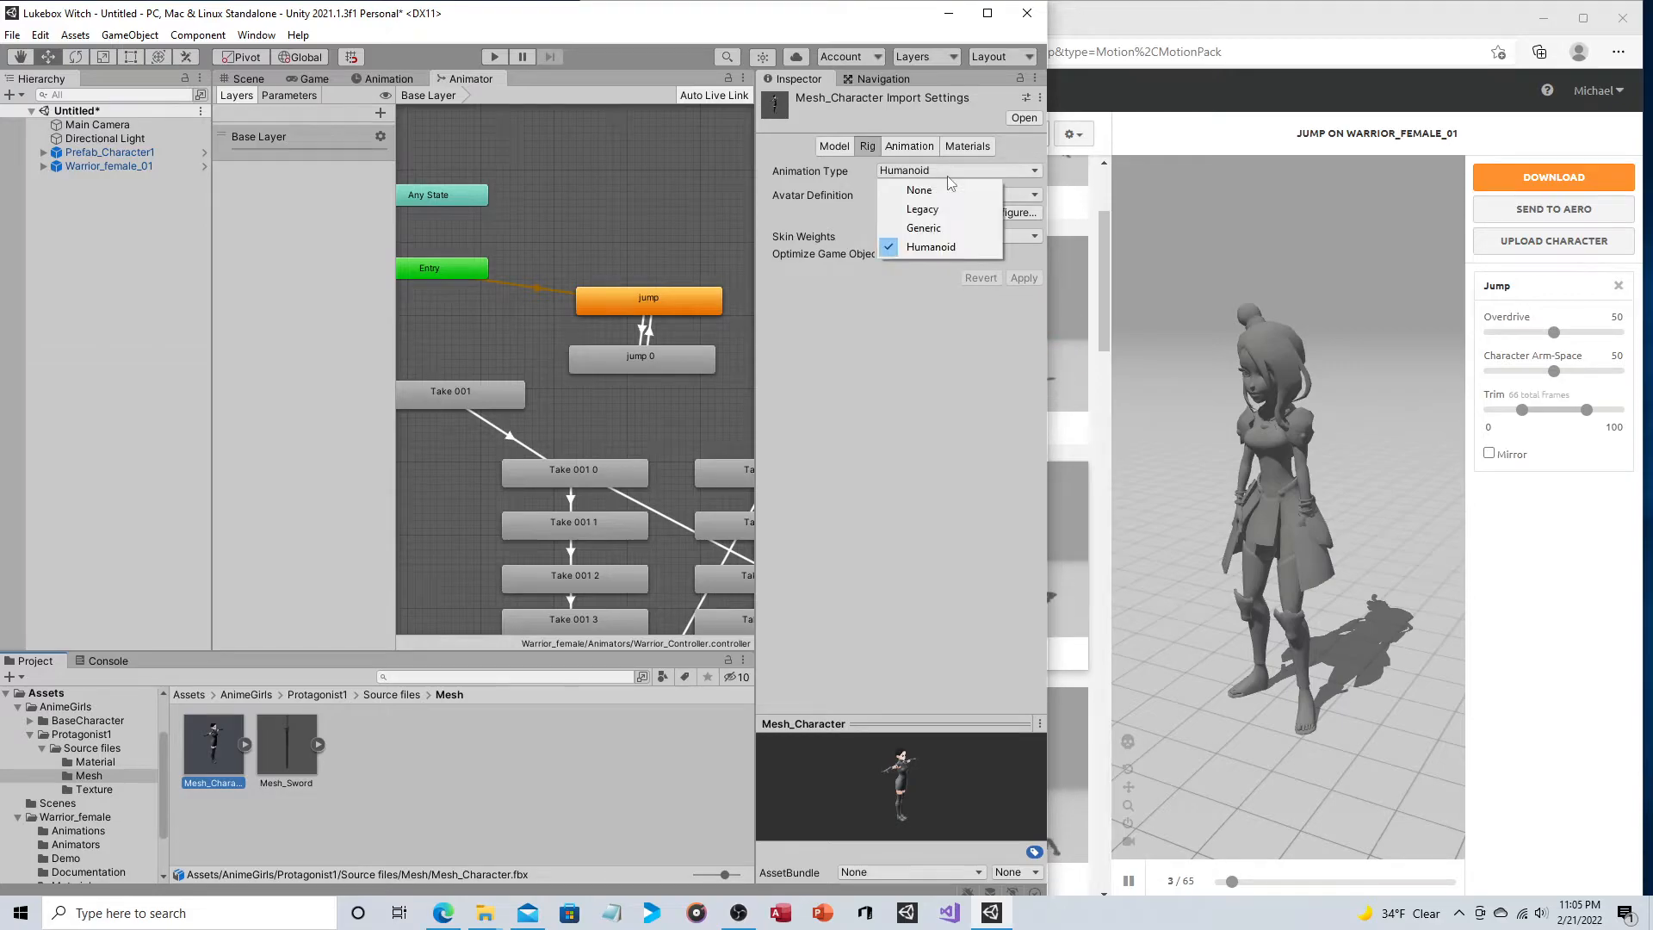
pyautogui.click(951, 228)
pyautogui.click(1023, 271)
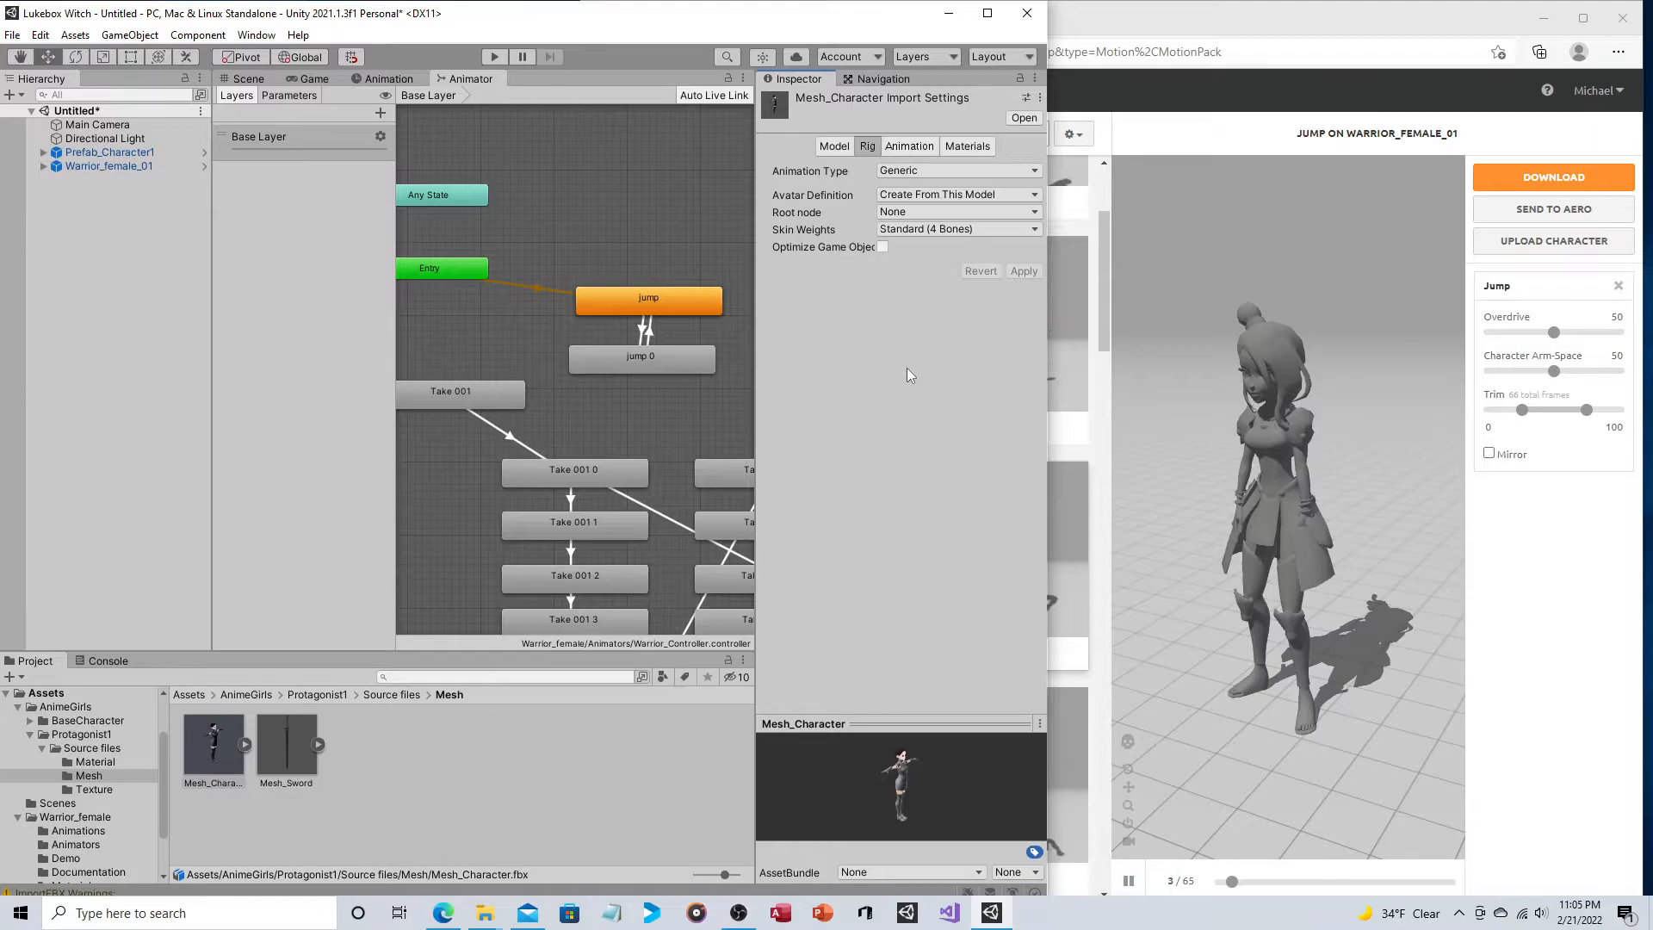
# Step: Upload Mesh_Character to Mixamo and accept it as the new character for the jump animation
pyautogui.click(1548, 240)
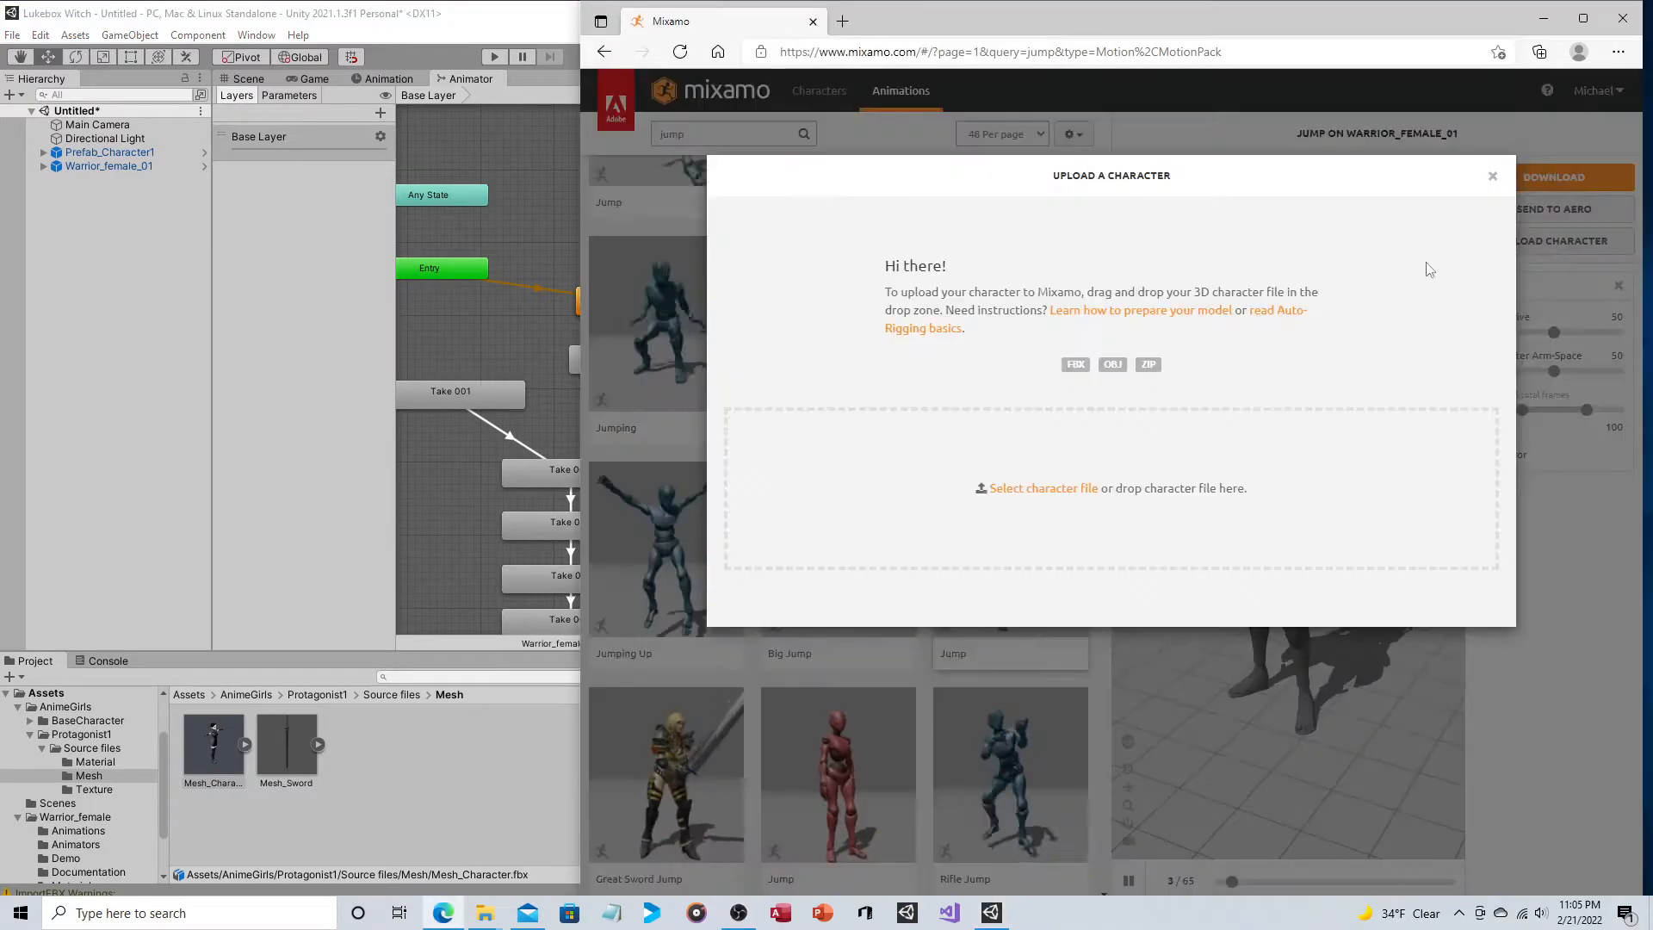
pyautogui.moveTo(213, 742); pyautogui.dragTo(1246, 532)
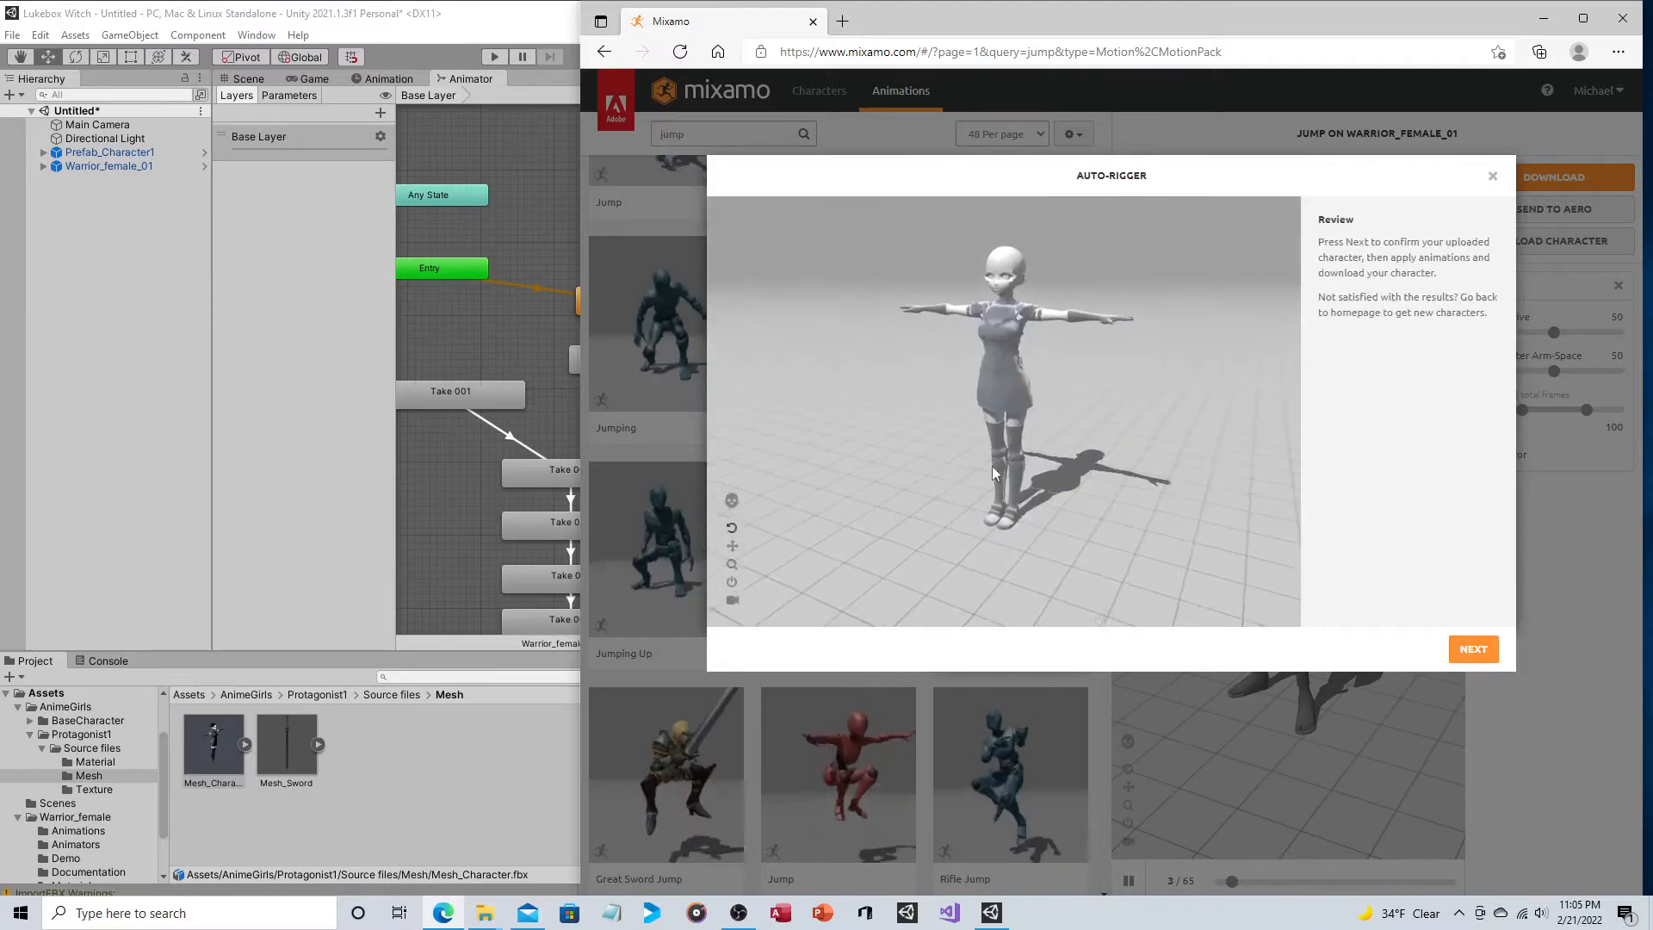
pyautogui.click(1473, 649)
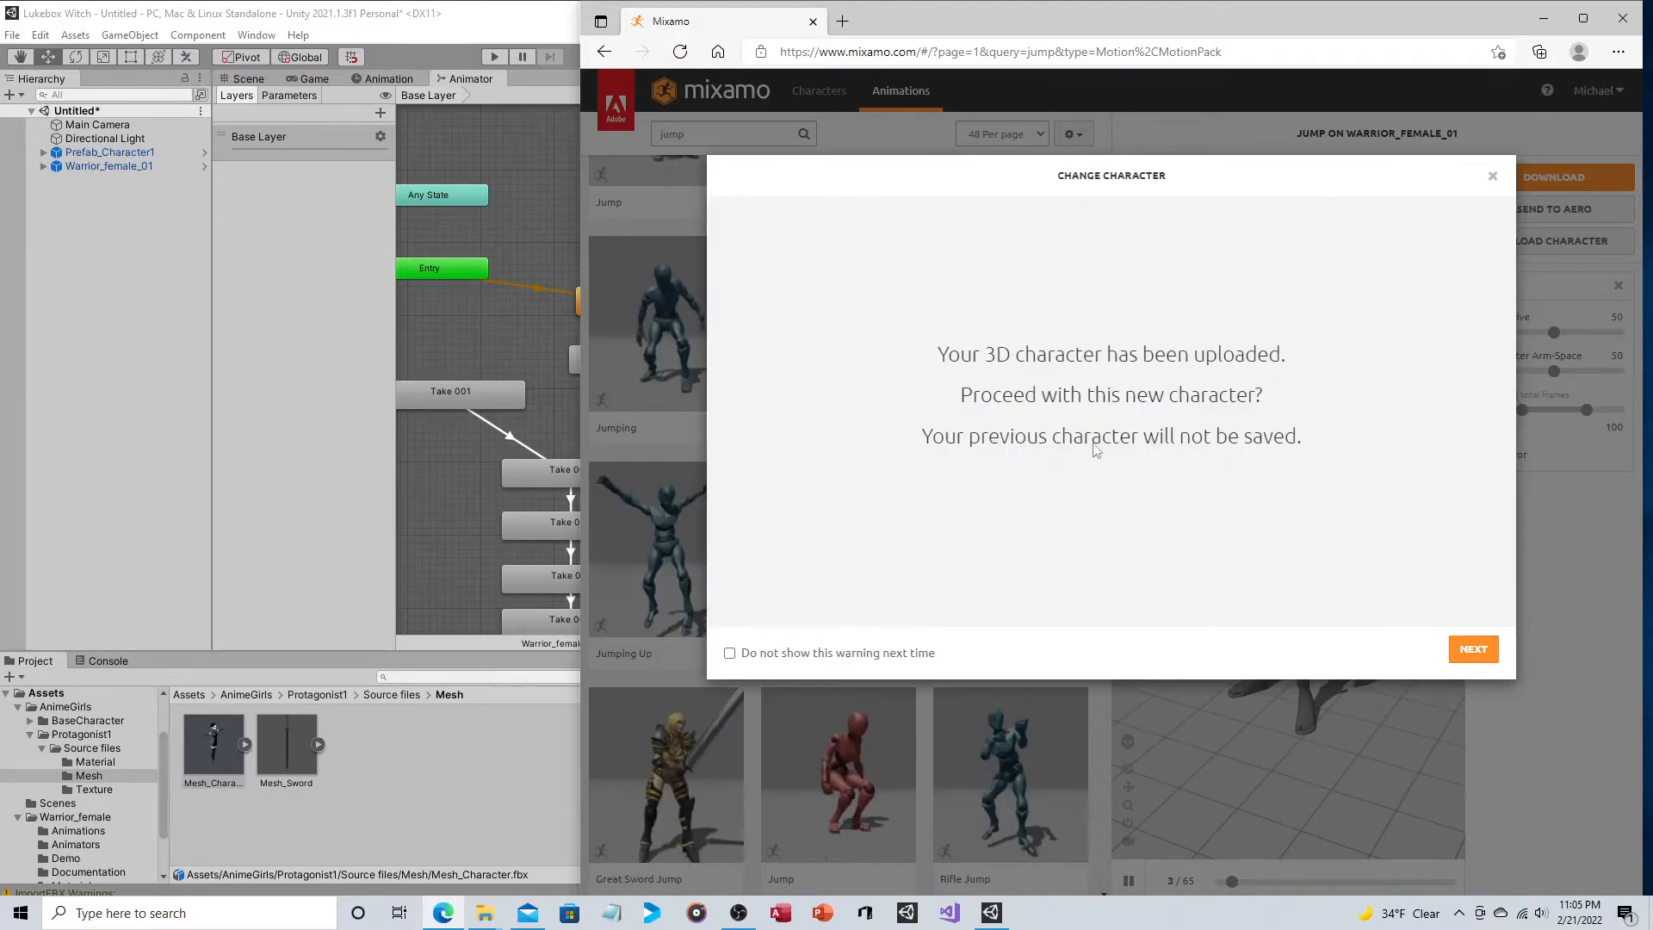
pyautogui.click(1473, 649)
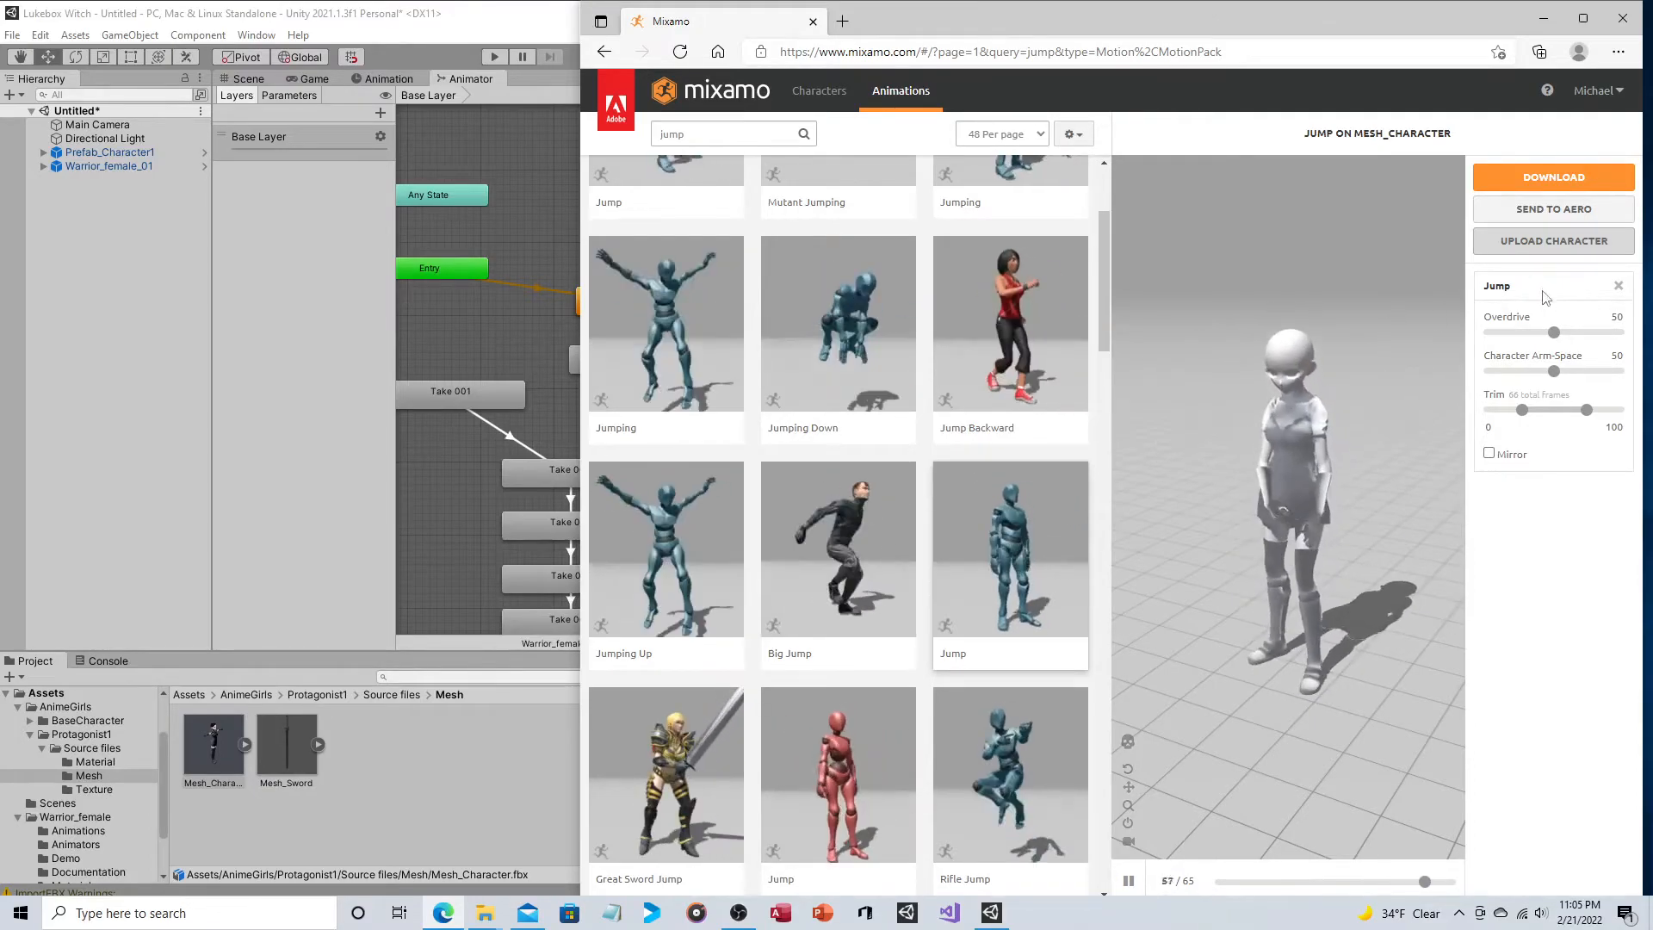
# Step: Download the jump animation as FBX Binary without skin at 30 frames per second, and import it into Unity's Protagonist1 Mesh folder
pyautogui.click(1553, 176)
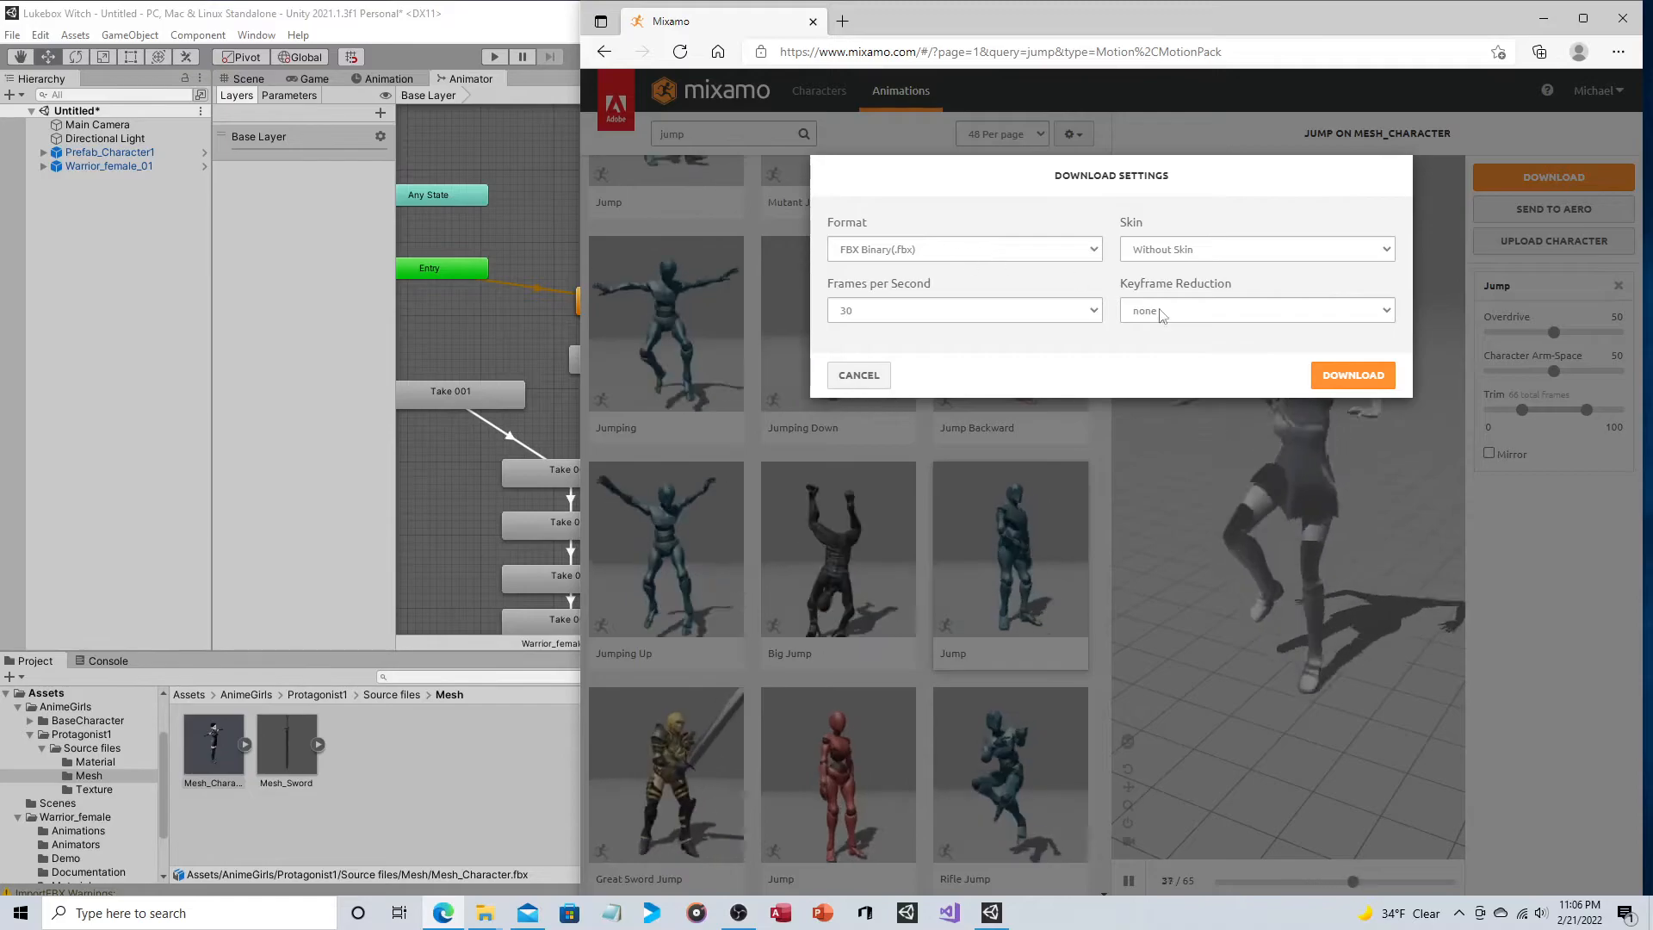
pyautogui.click(1351, 377)
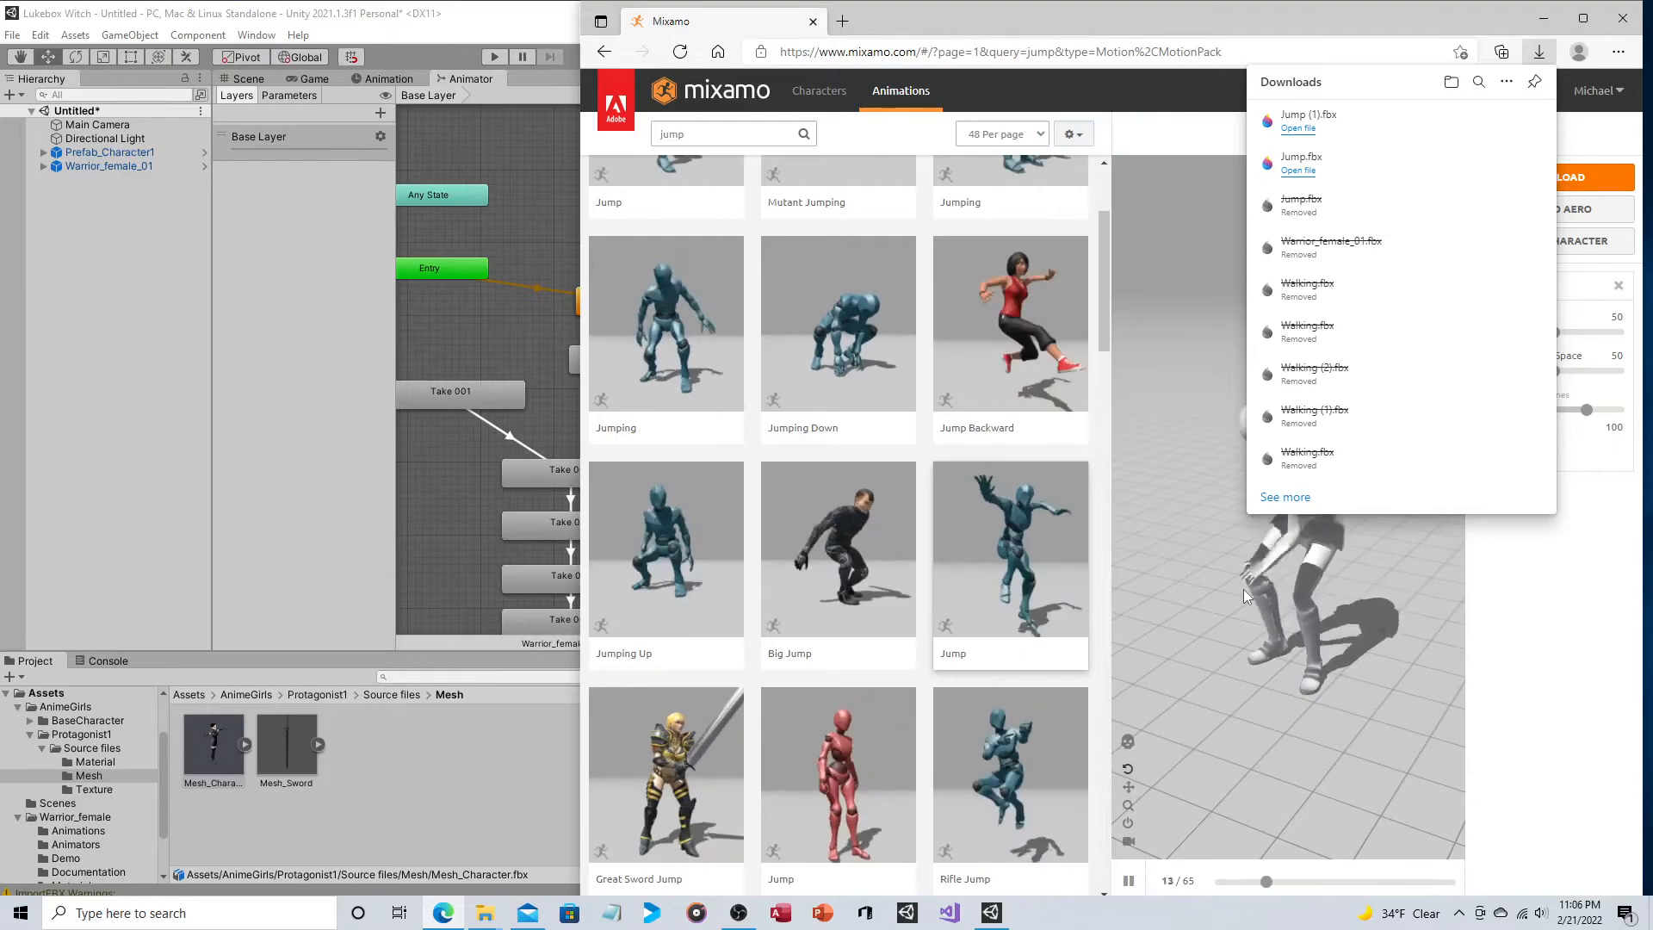
pyautogui.click(509, 754)
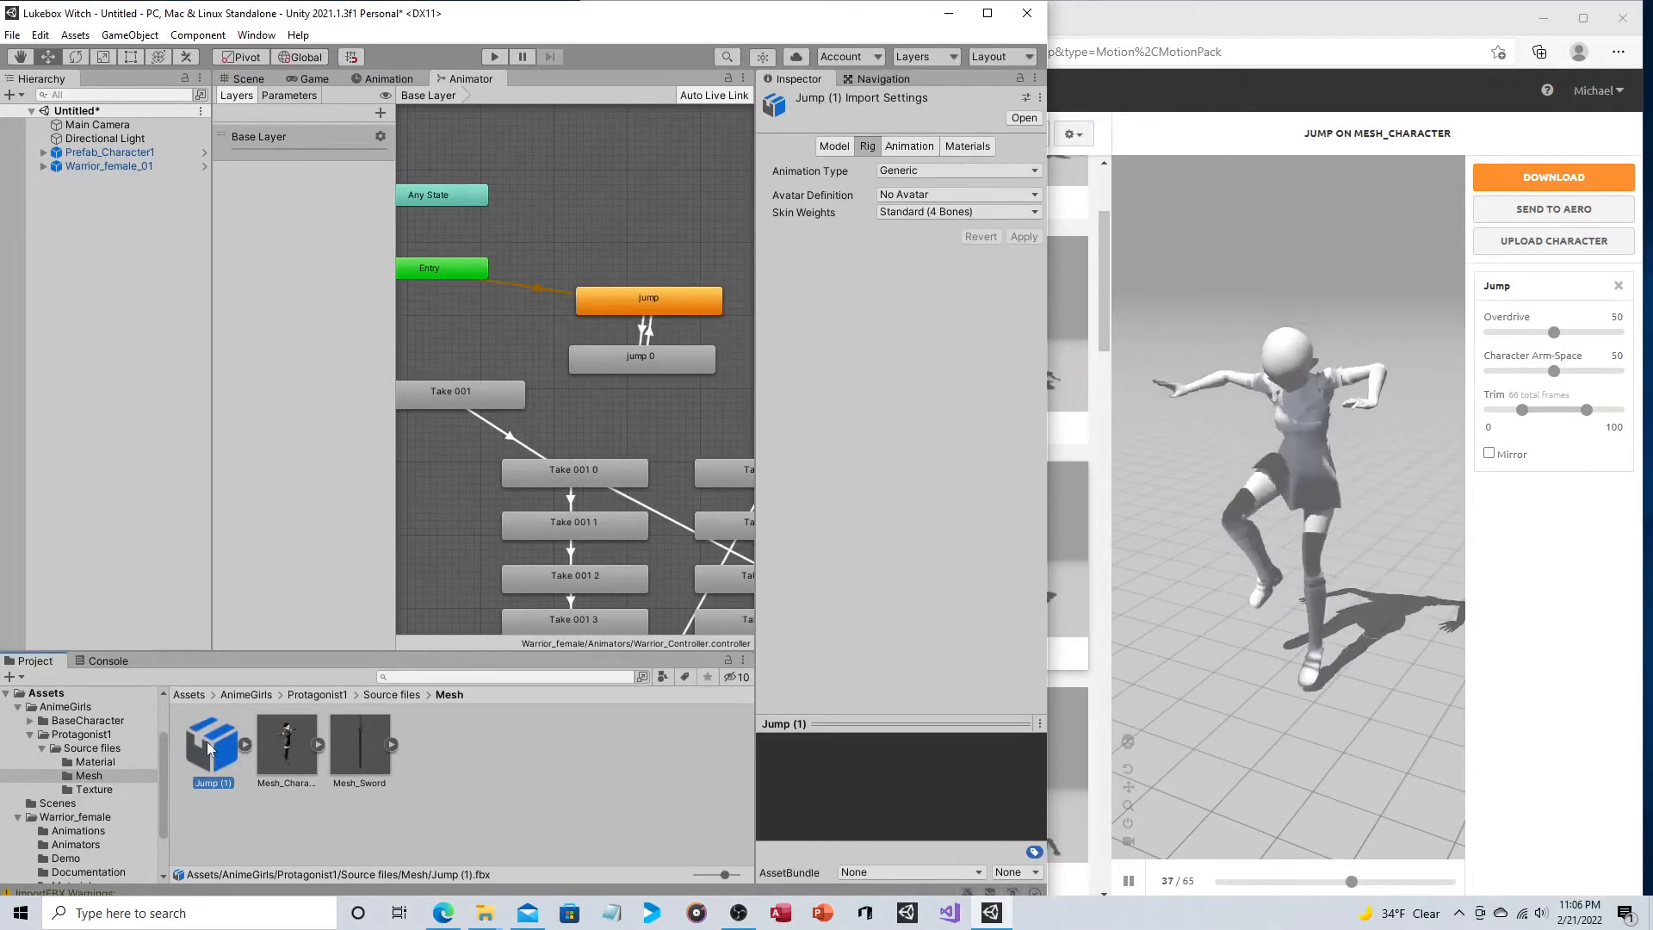
# Step: Rename the imported Jump (1) animation file as Jump
pyautogui.click(218, 782)
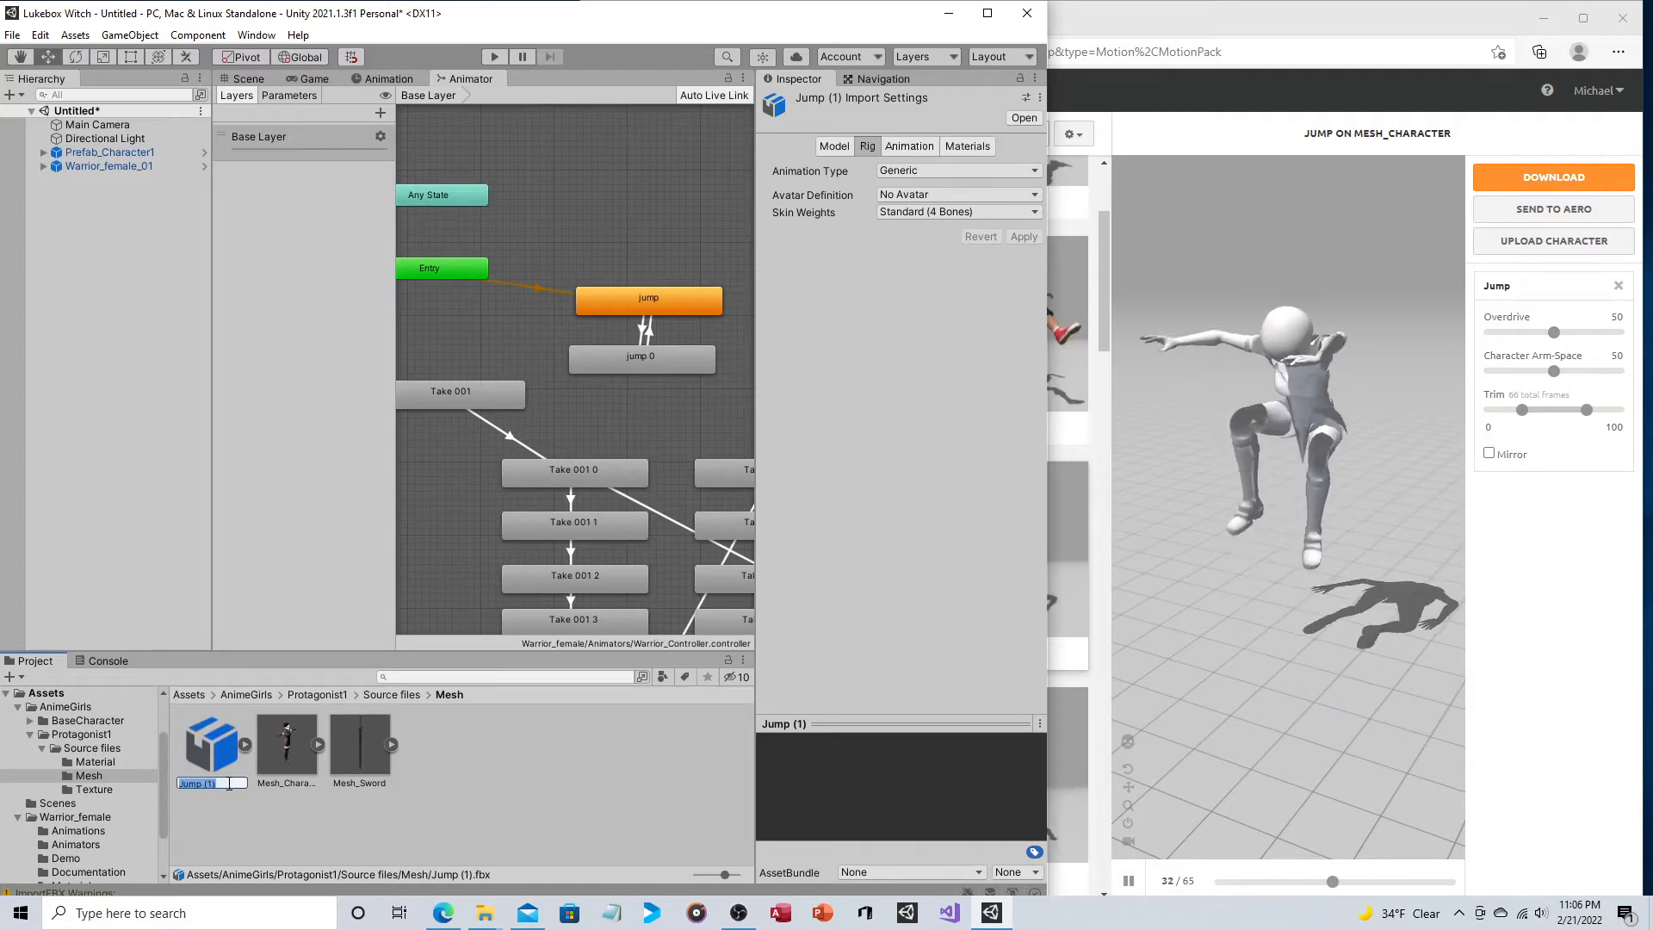
pyautogui.press('BackSpace')
pyautogui.press('BackSpace')
pyautogui.press('BackSpace')
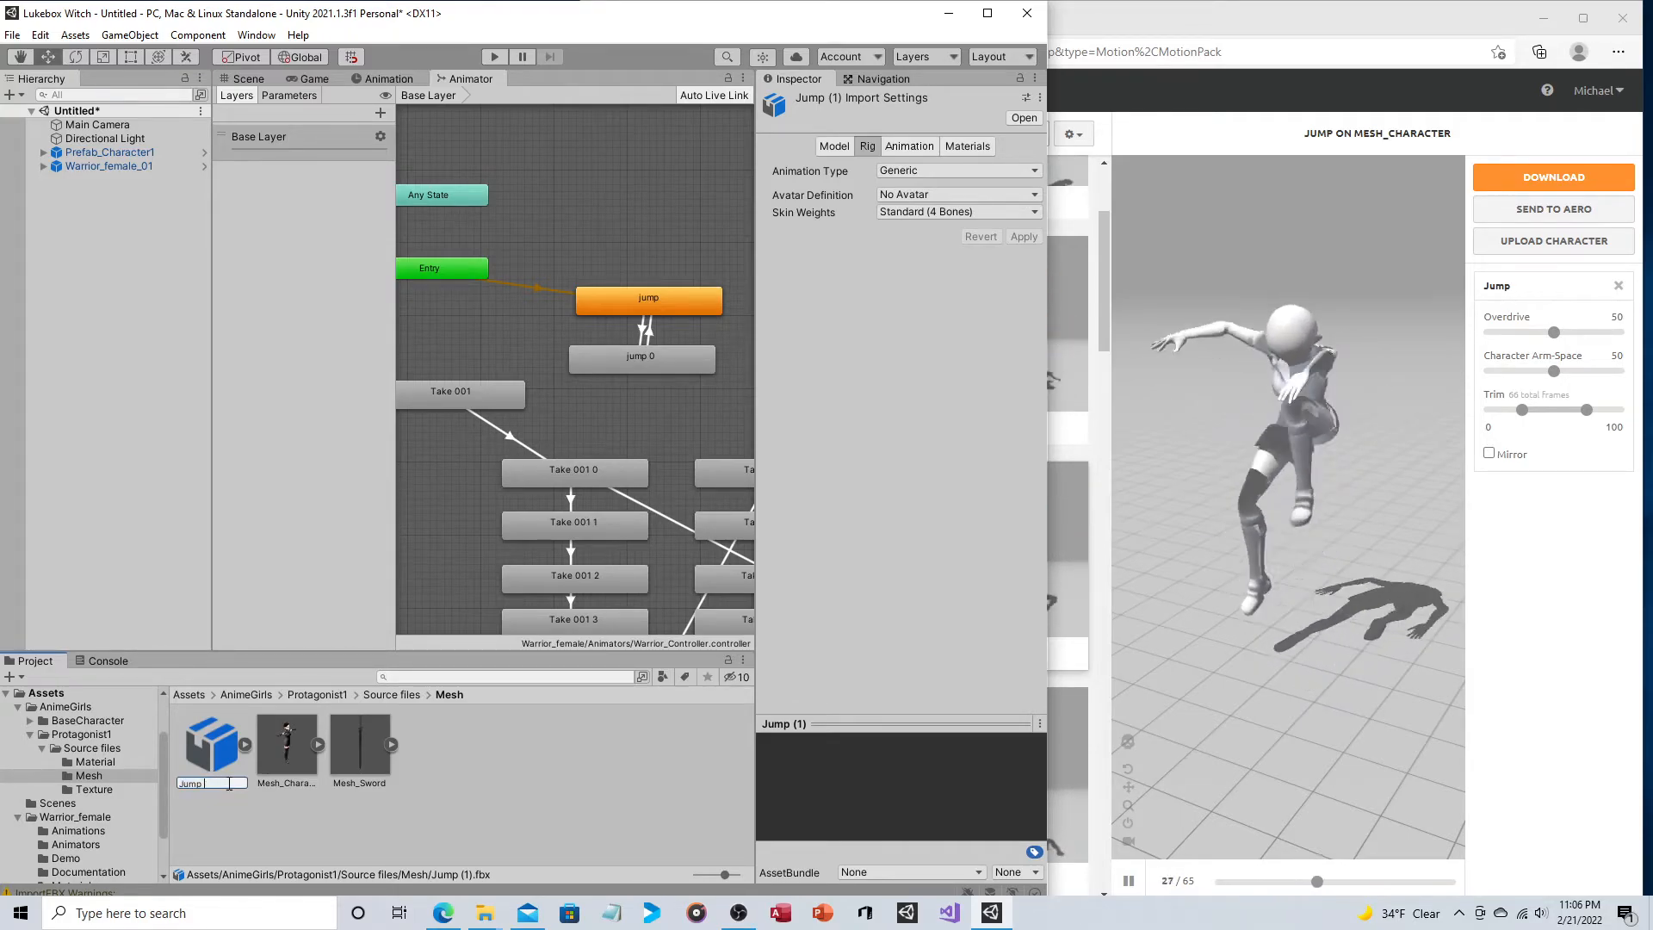
pyautogui.press('Return')
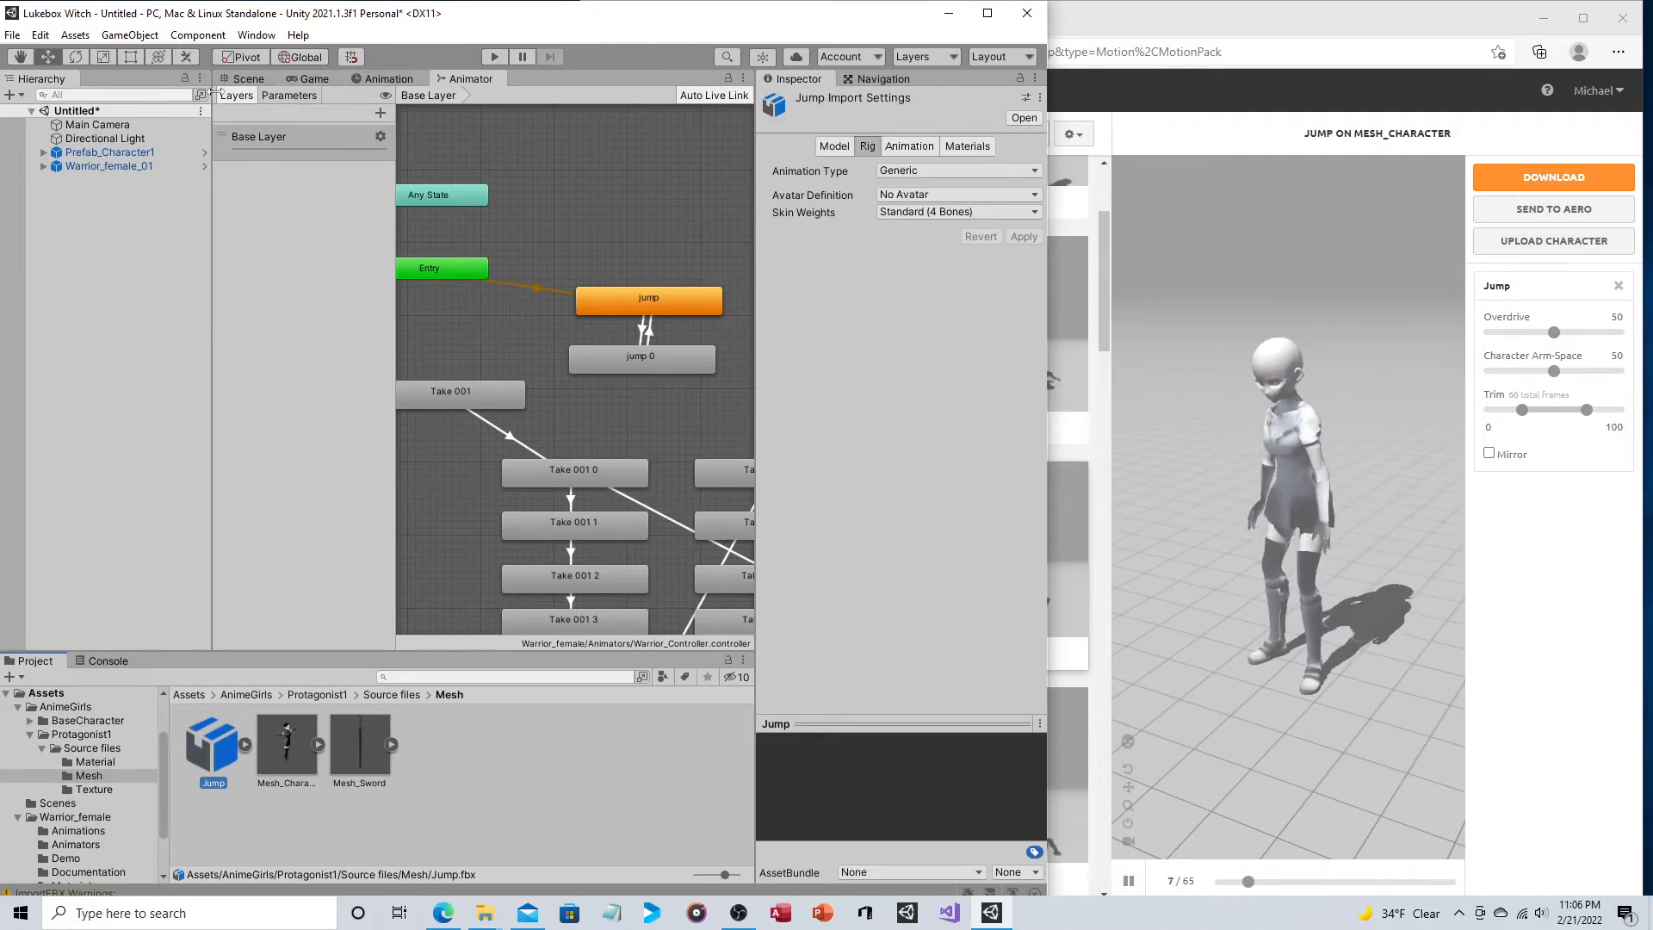
# Step: Move Warrior_female_01 sideways in the scene, out of the camera's way, to about X 4.91
pyautogui.click(252, 79)
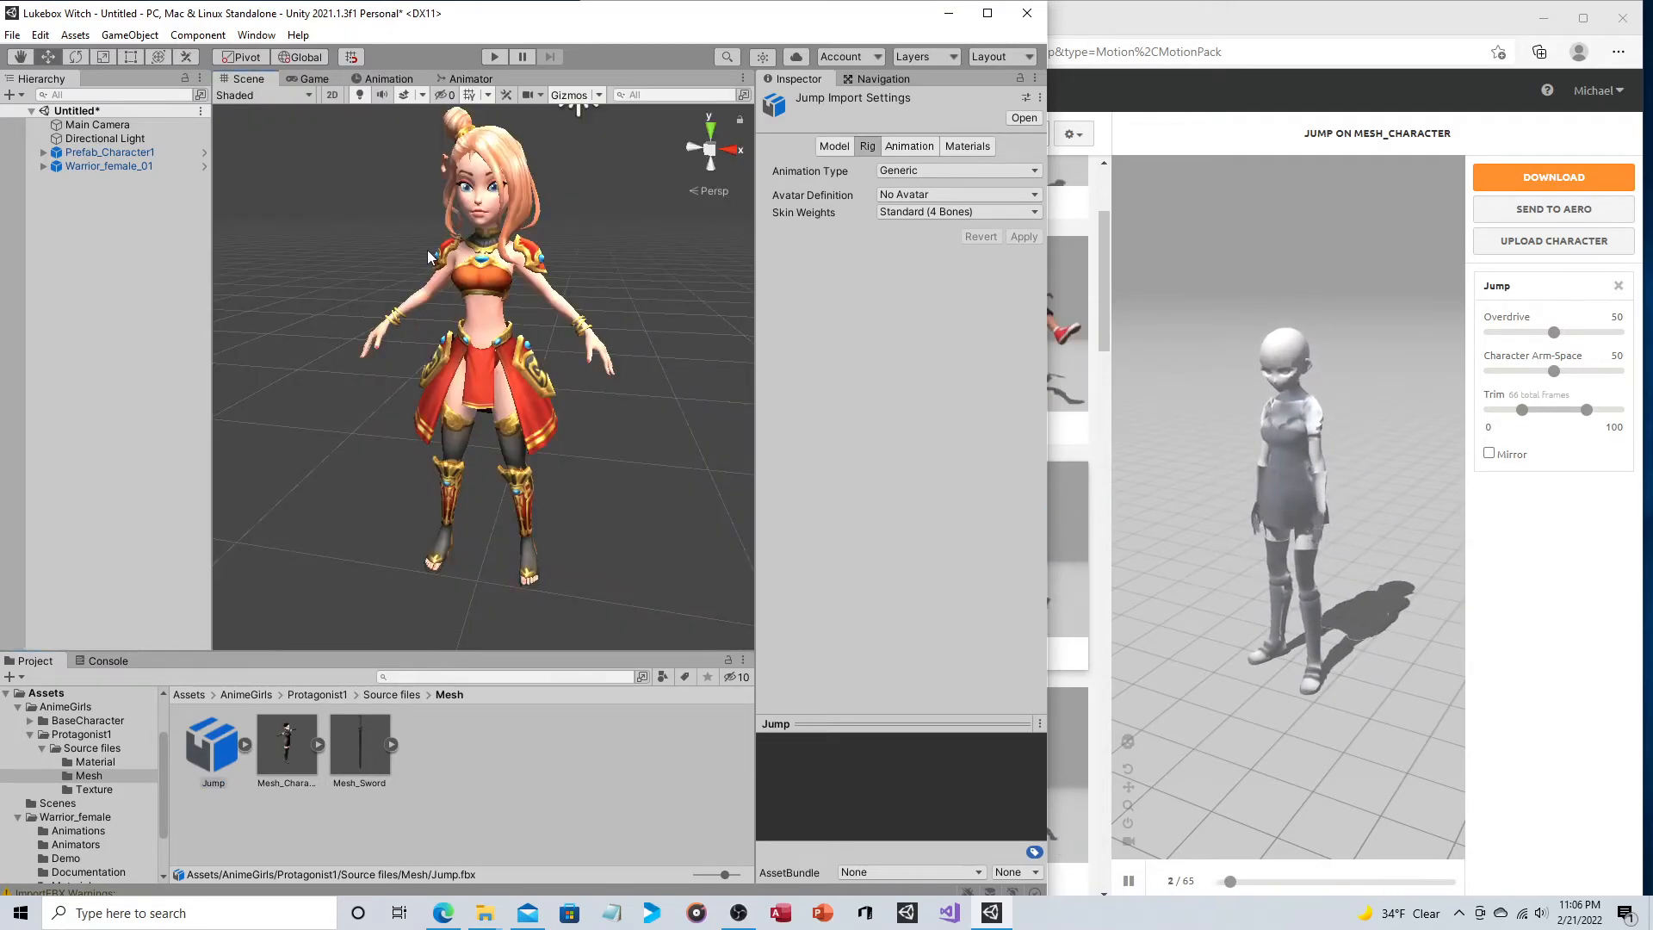
pyautogui.scroll(-5, 427, 256)
pyautogui.click(523, 382)
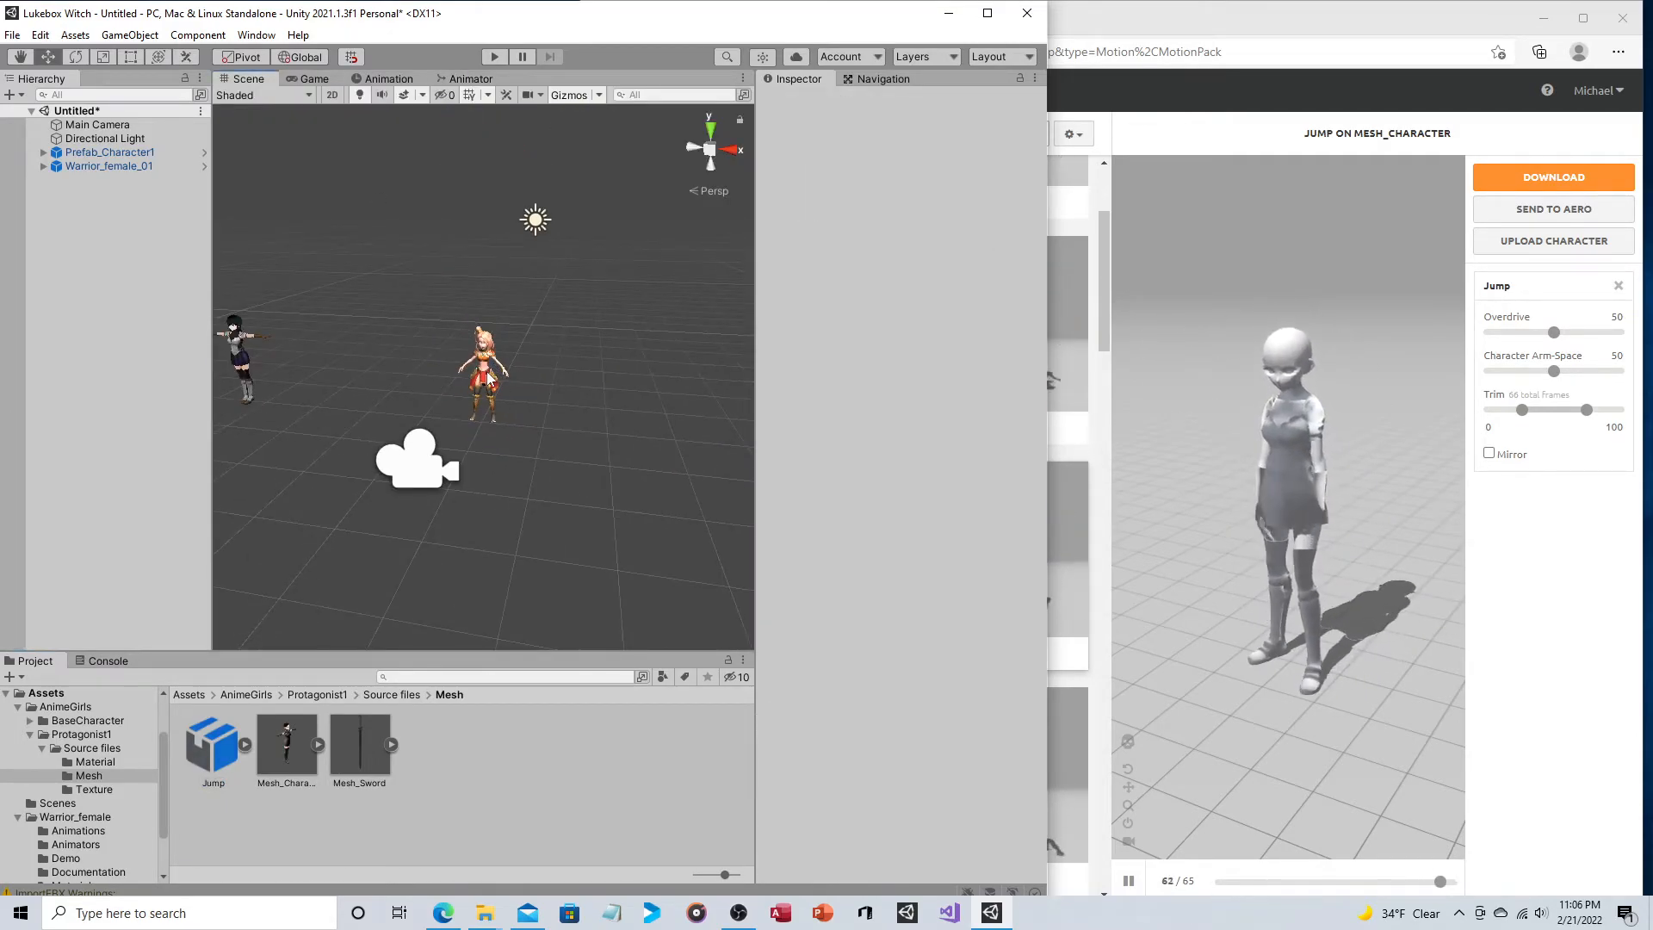
pyautogui.click(488, 378)
pyautogui.moveTo(550, 429); pyautogui.dragTo(878, 508)
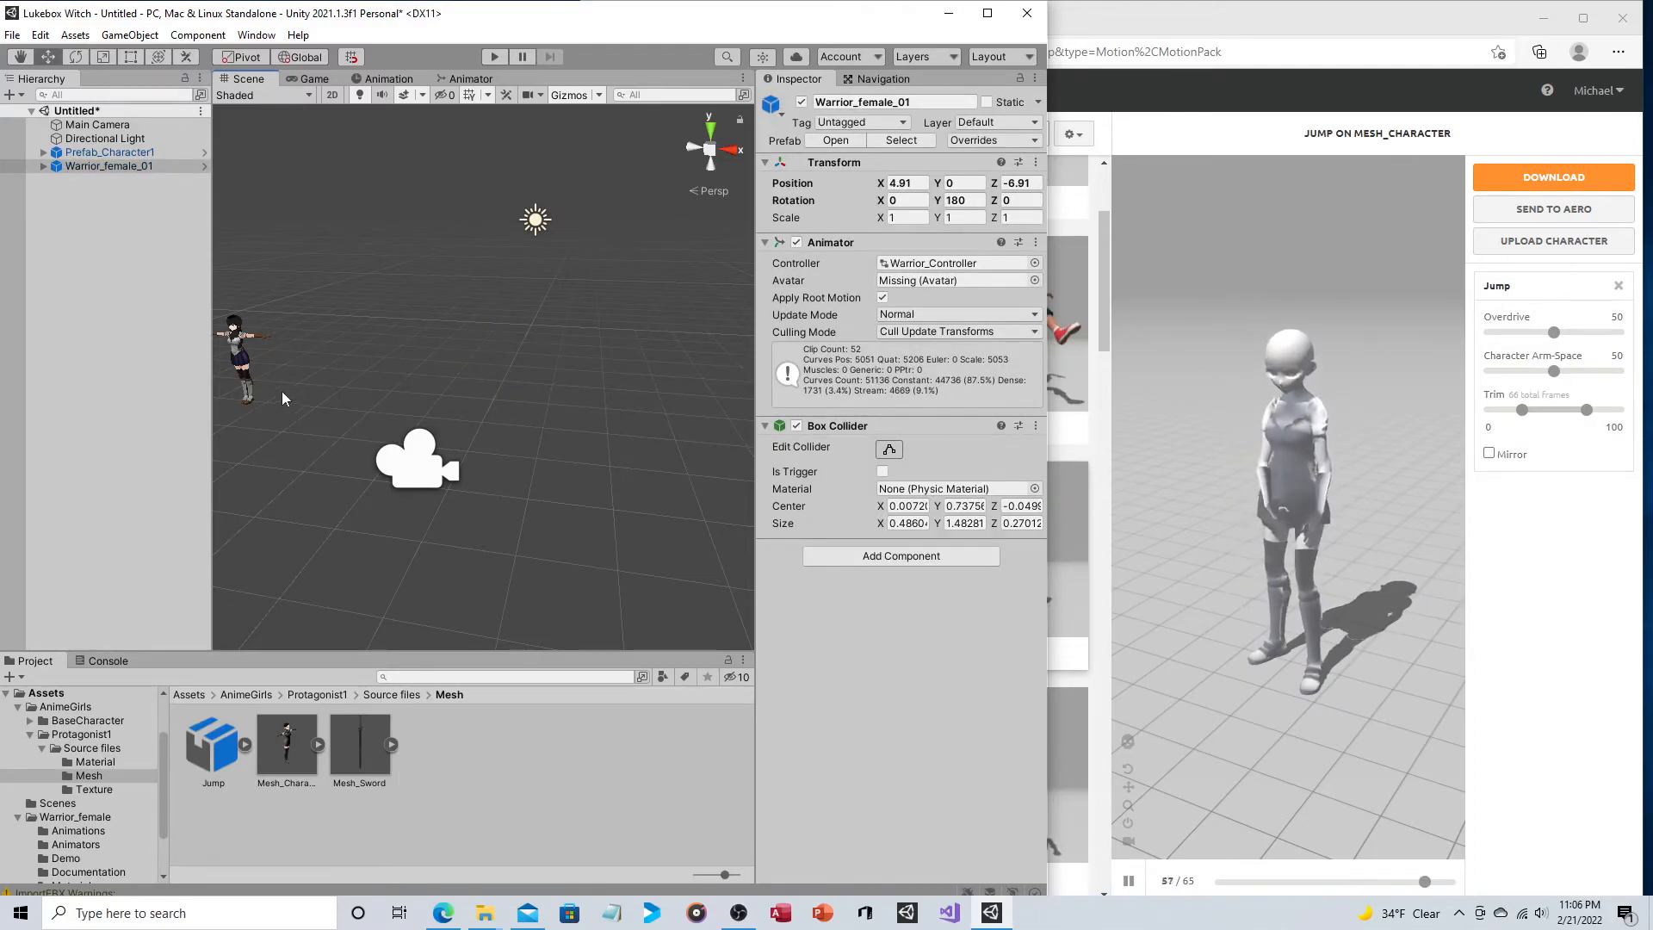
# Step: Move Prefab_Character1 in front of the main camera, to about X 0.03, and check the camera preview
pyautogui.click(242, 368)
pyautogui.moveTo(289, 407); pyautogui.dragTo(527, 467)
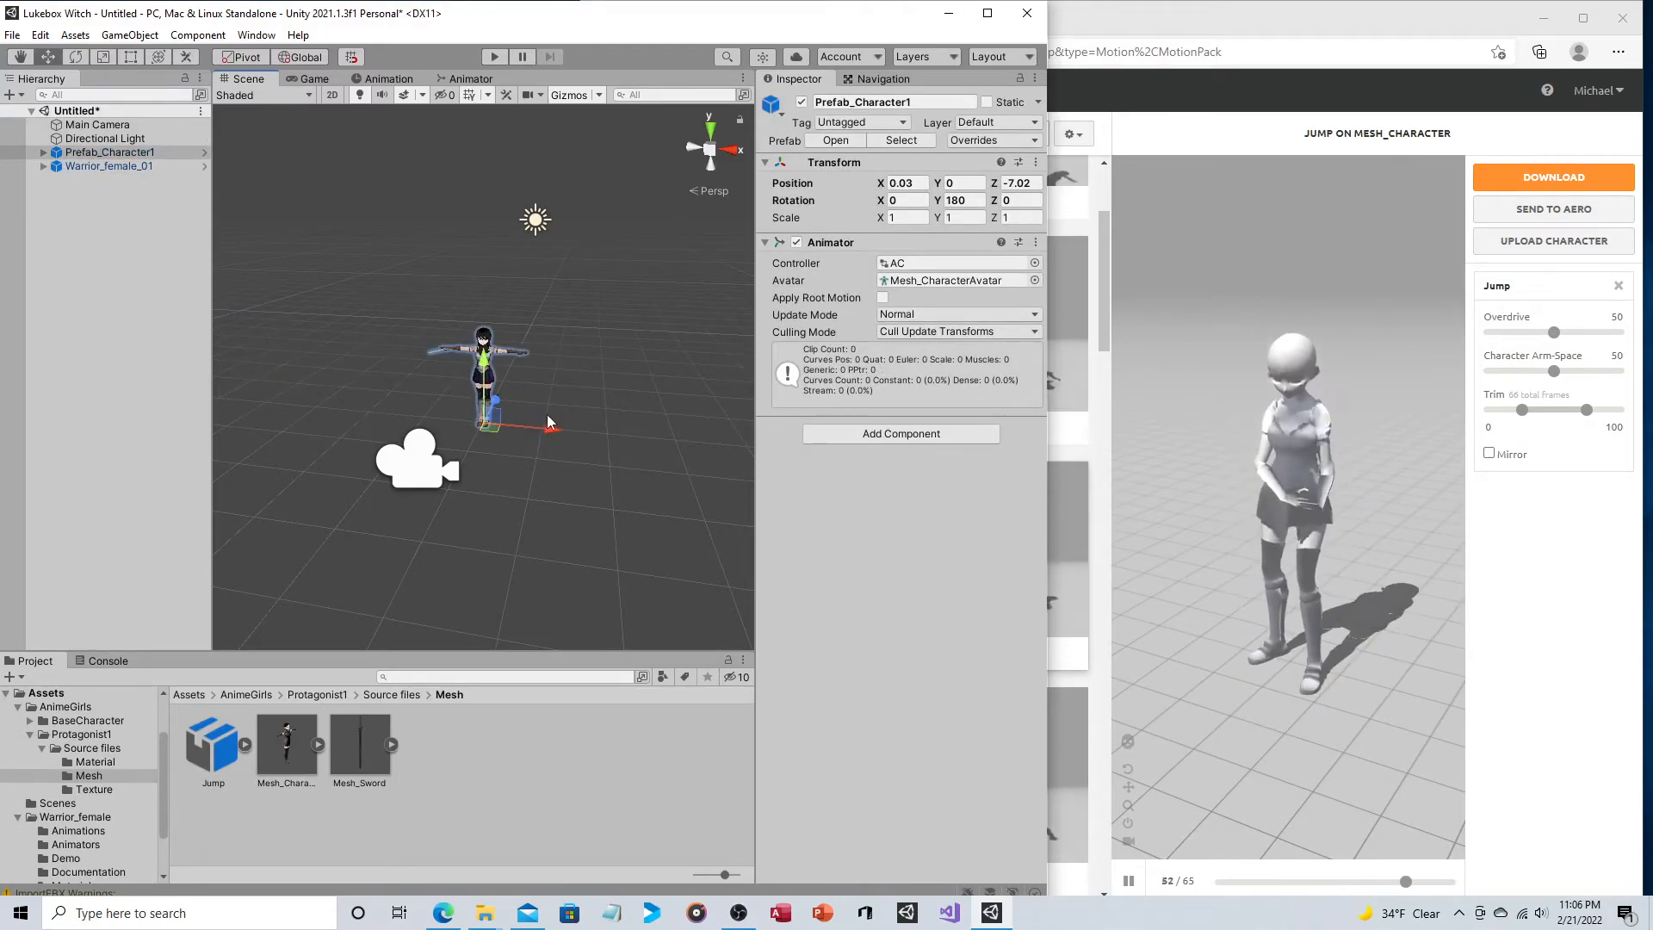
pyautogui.moveTo(525, 466); pyautogui.dragTo(656, 481, button='middle')
pyautogui.click(657, 480)
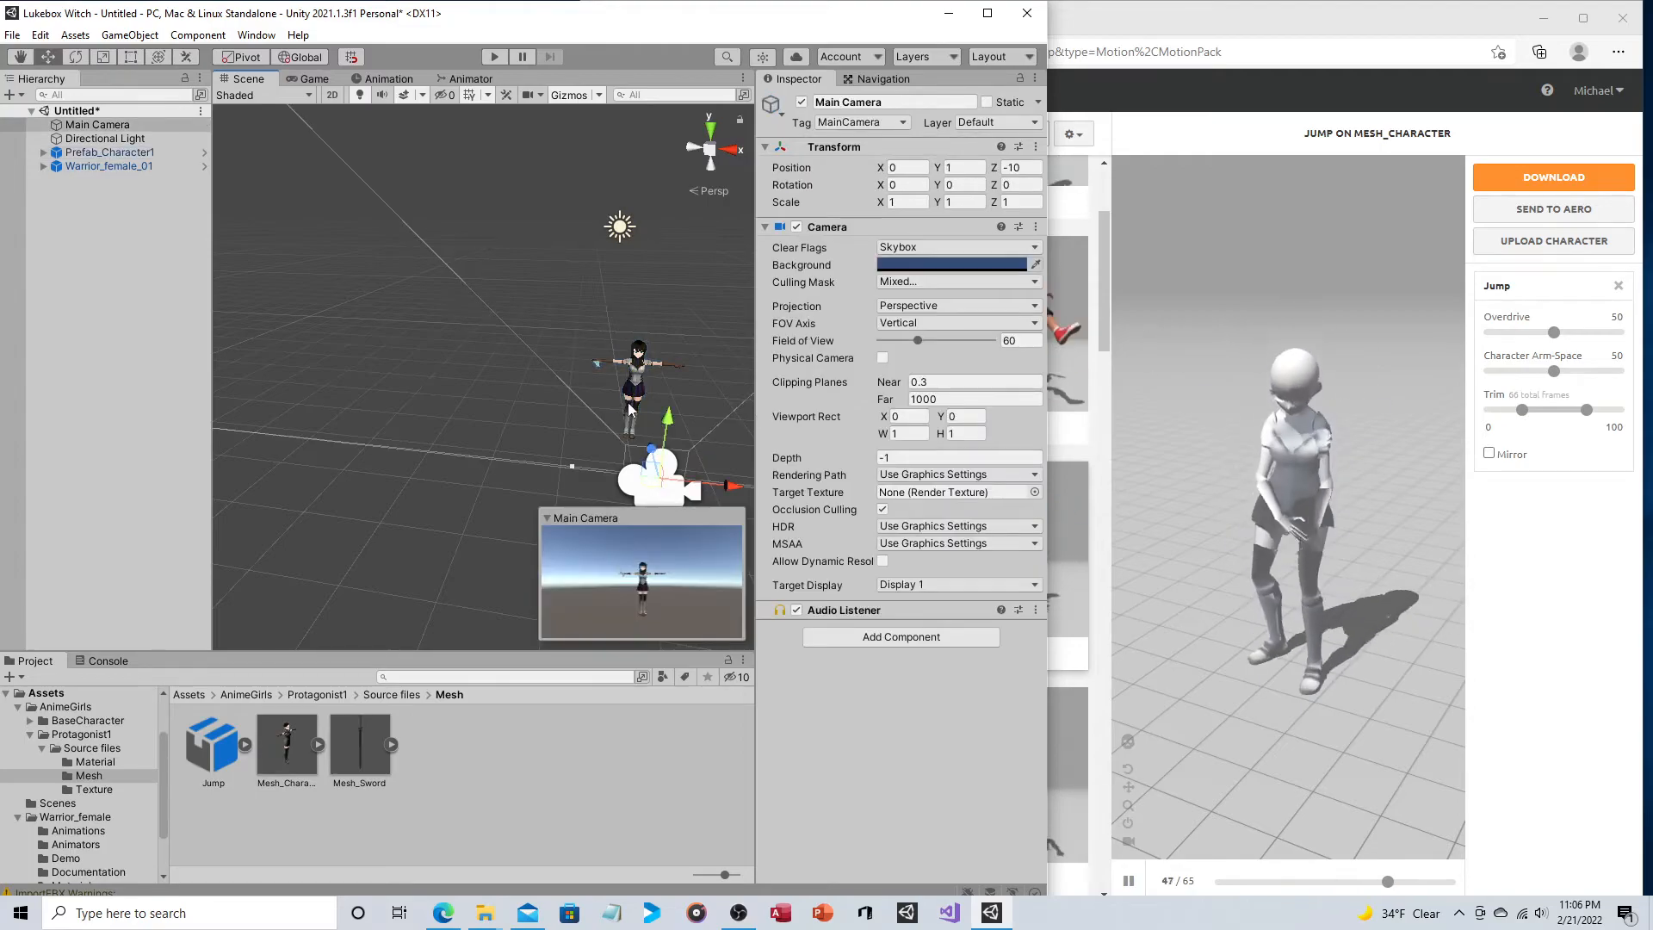
# Step: Add the Jump animation as a state in Prefab_Character1's AC animator controller
pyautogui.doubleClick(118, 153)
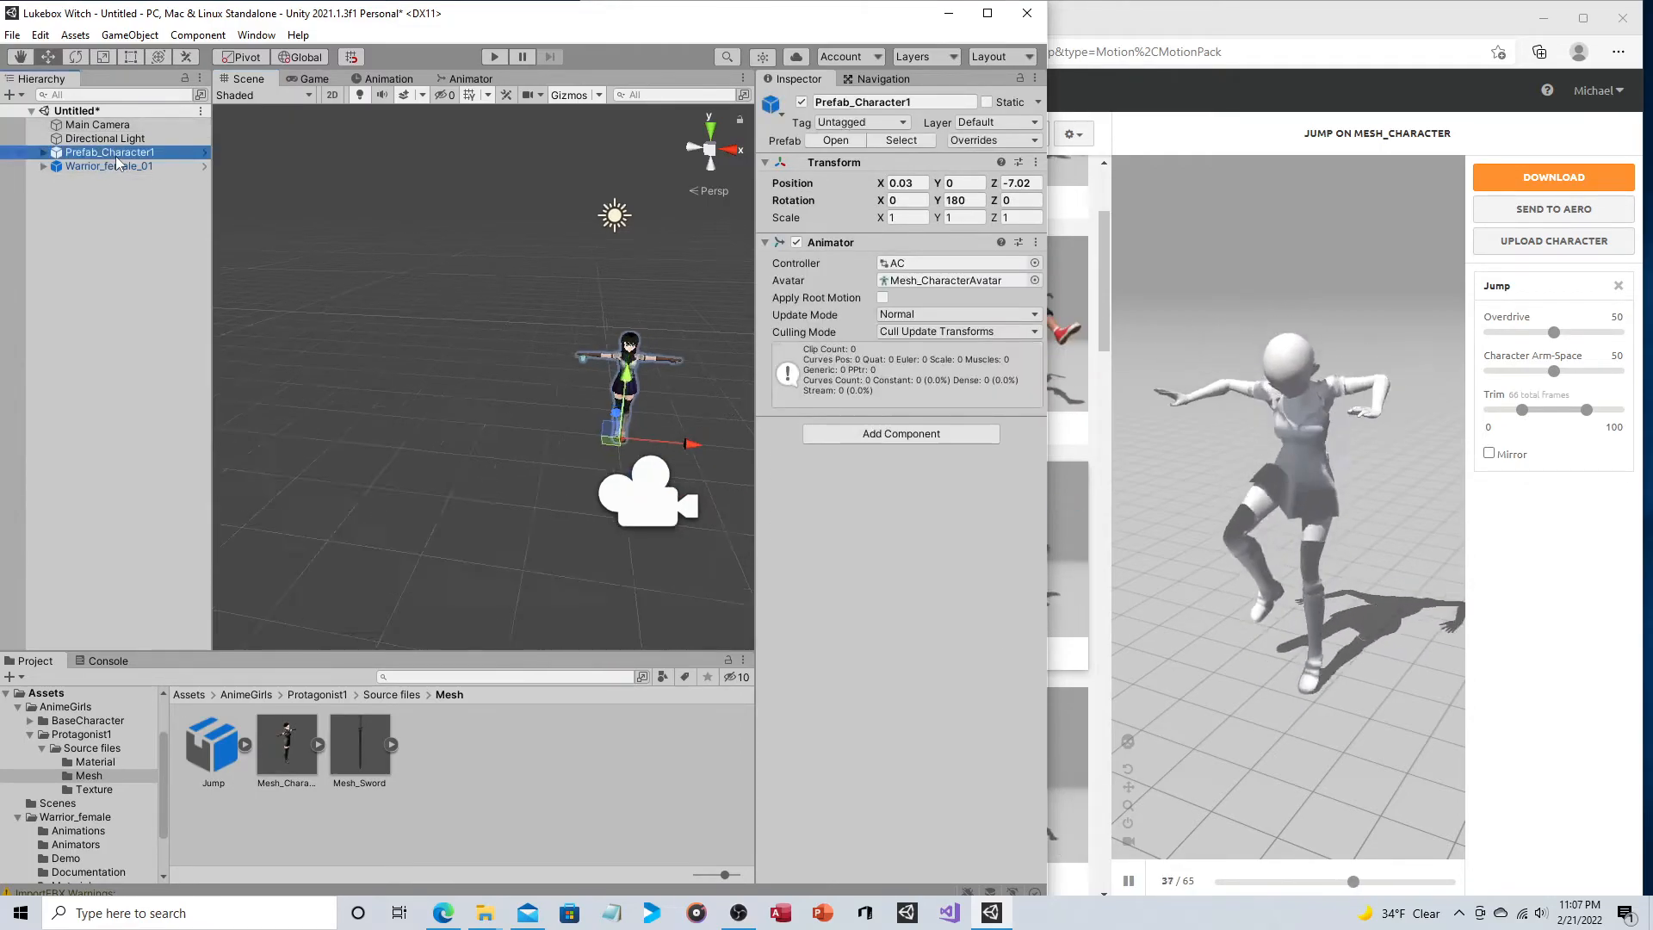
pyautogui.click(468, 79)
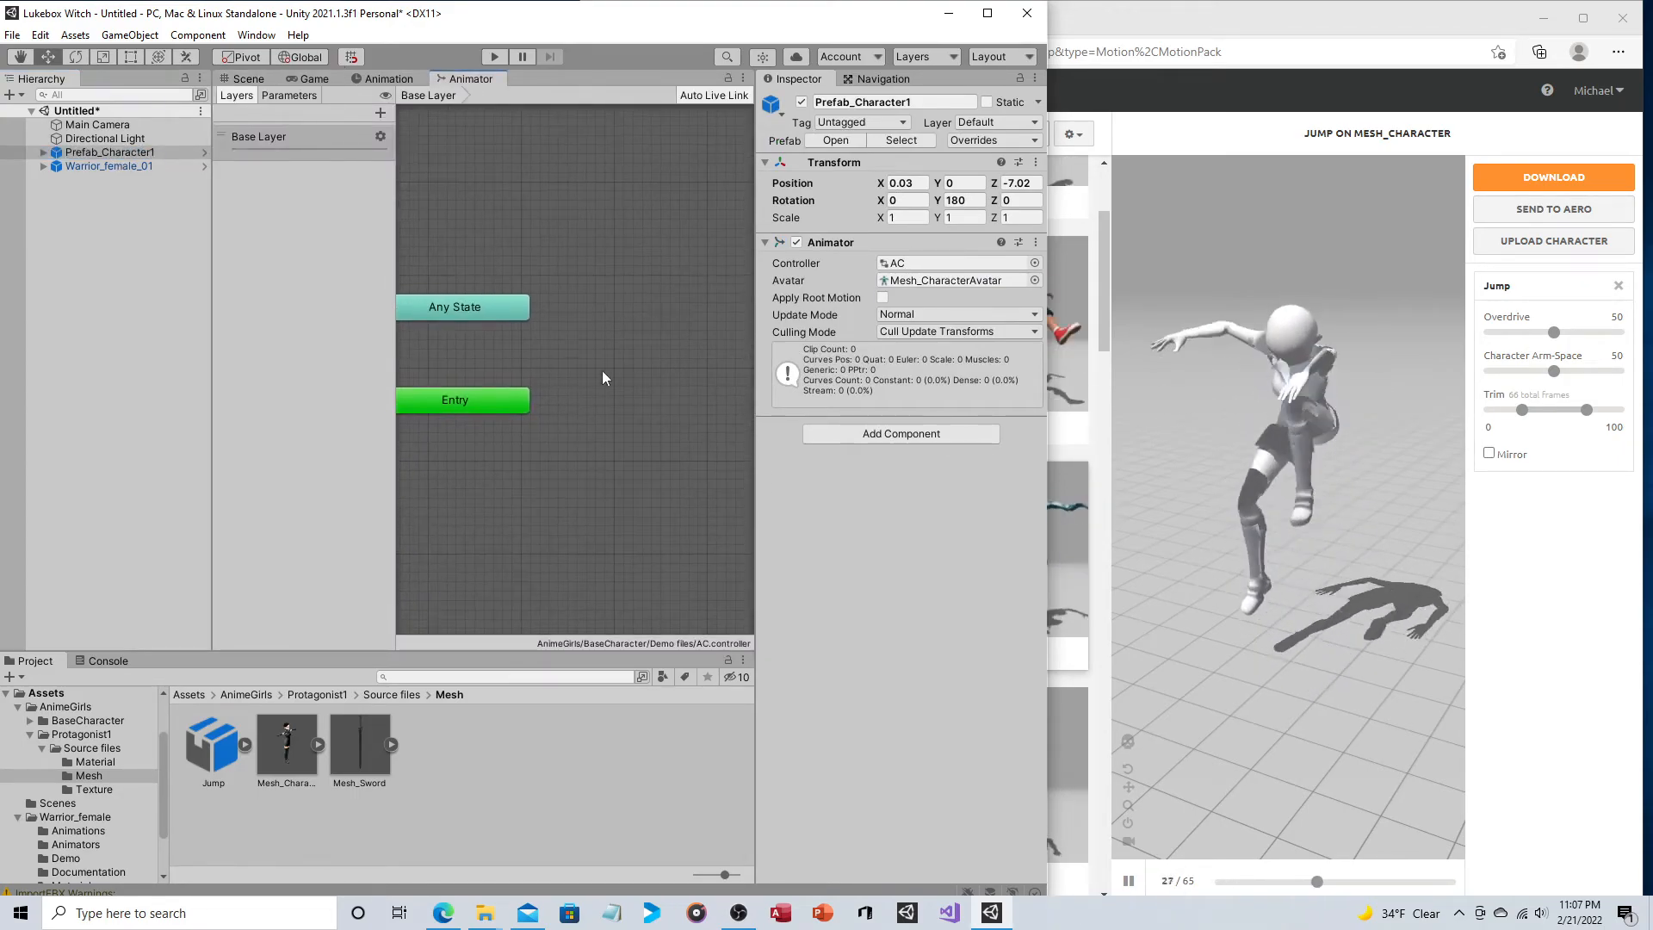
pyautogui.moveTo(197, 742); pyautogui.dragTo(673, 396)
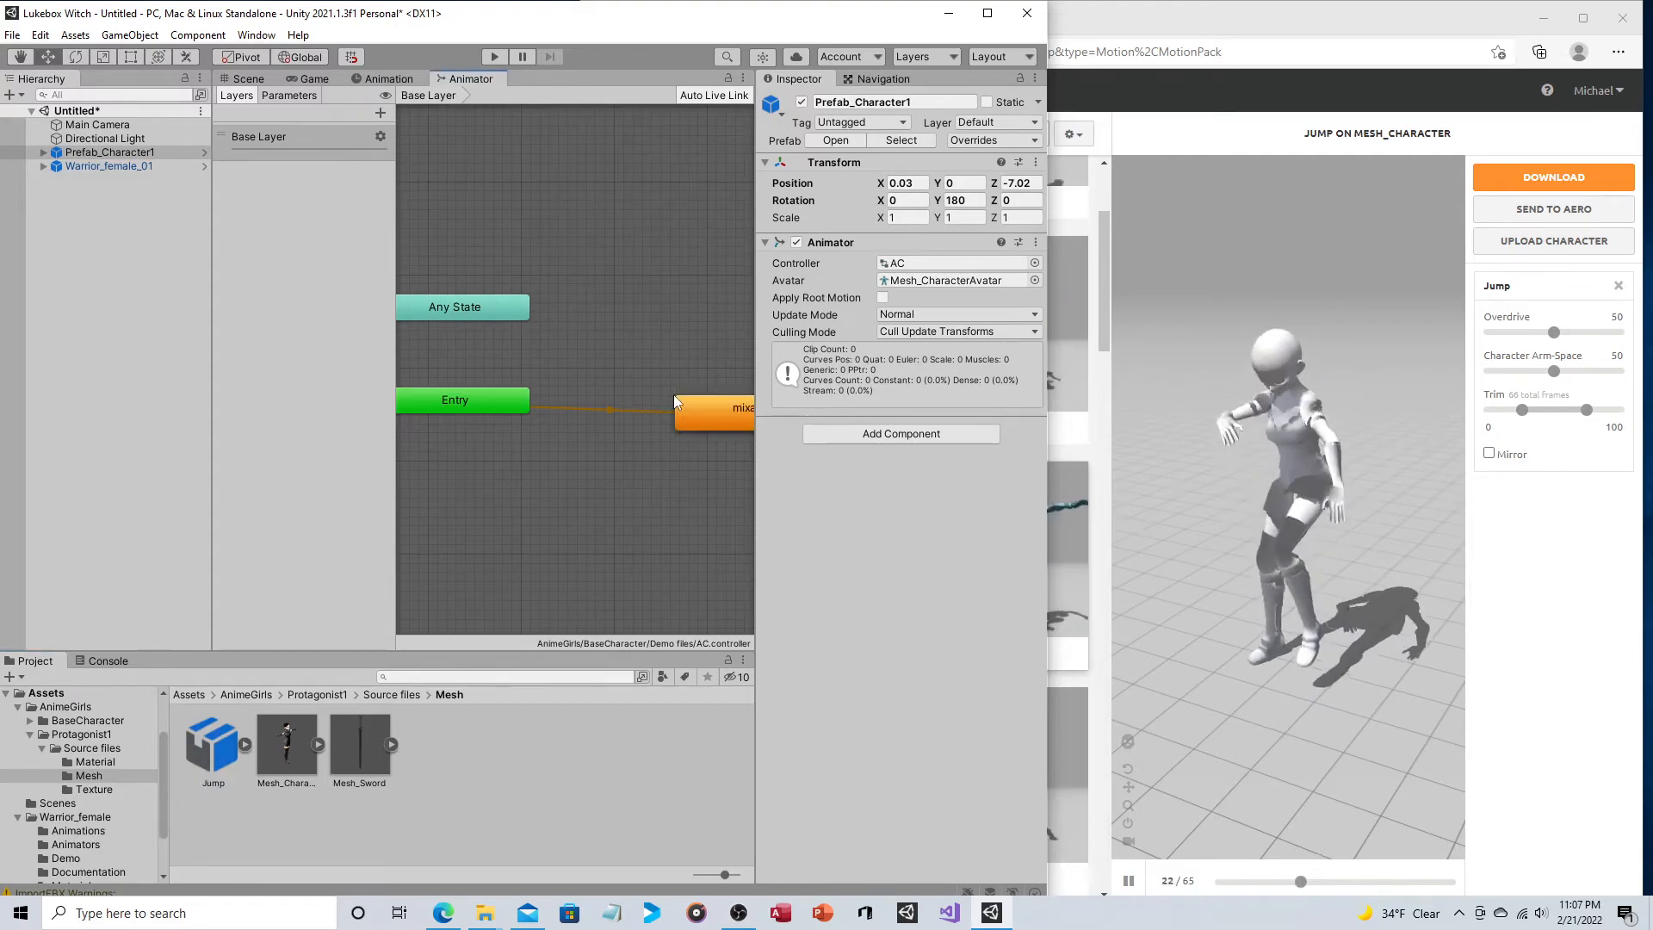
# Step: Duplicate the mixamo_com state and place the copy below the original
pyautogui.rightClick(609, 405)
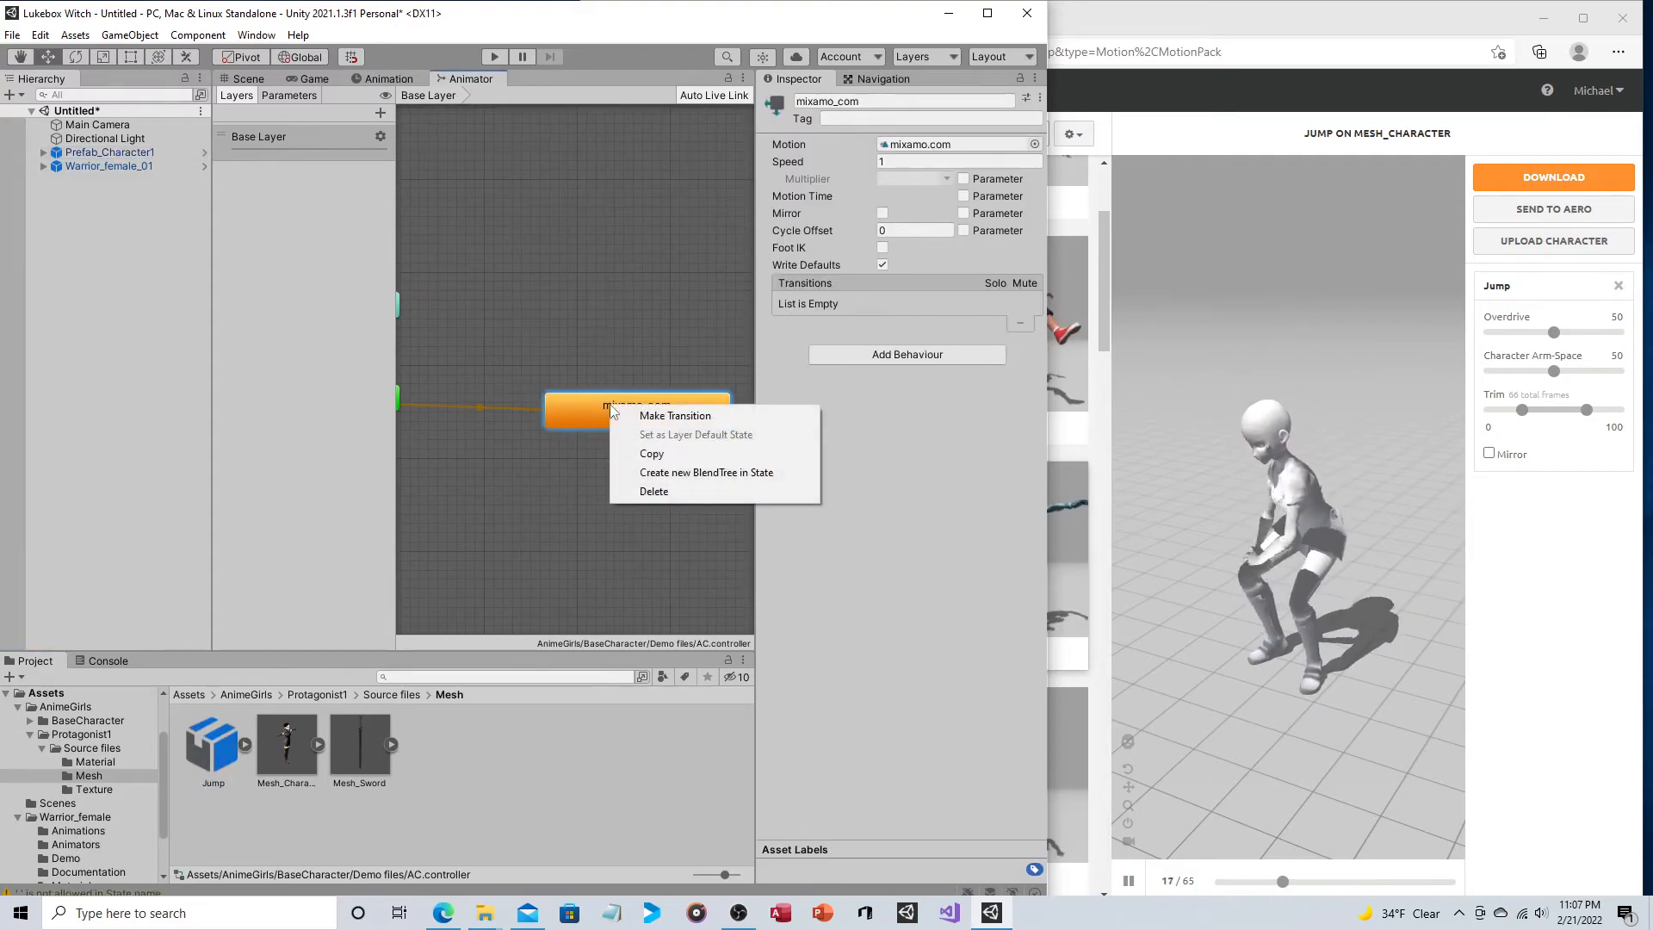
pyautogui.click(651, 454)
pyautogui.rightClick(611, 486)
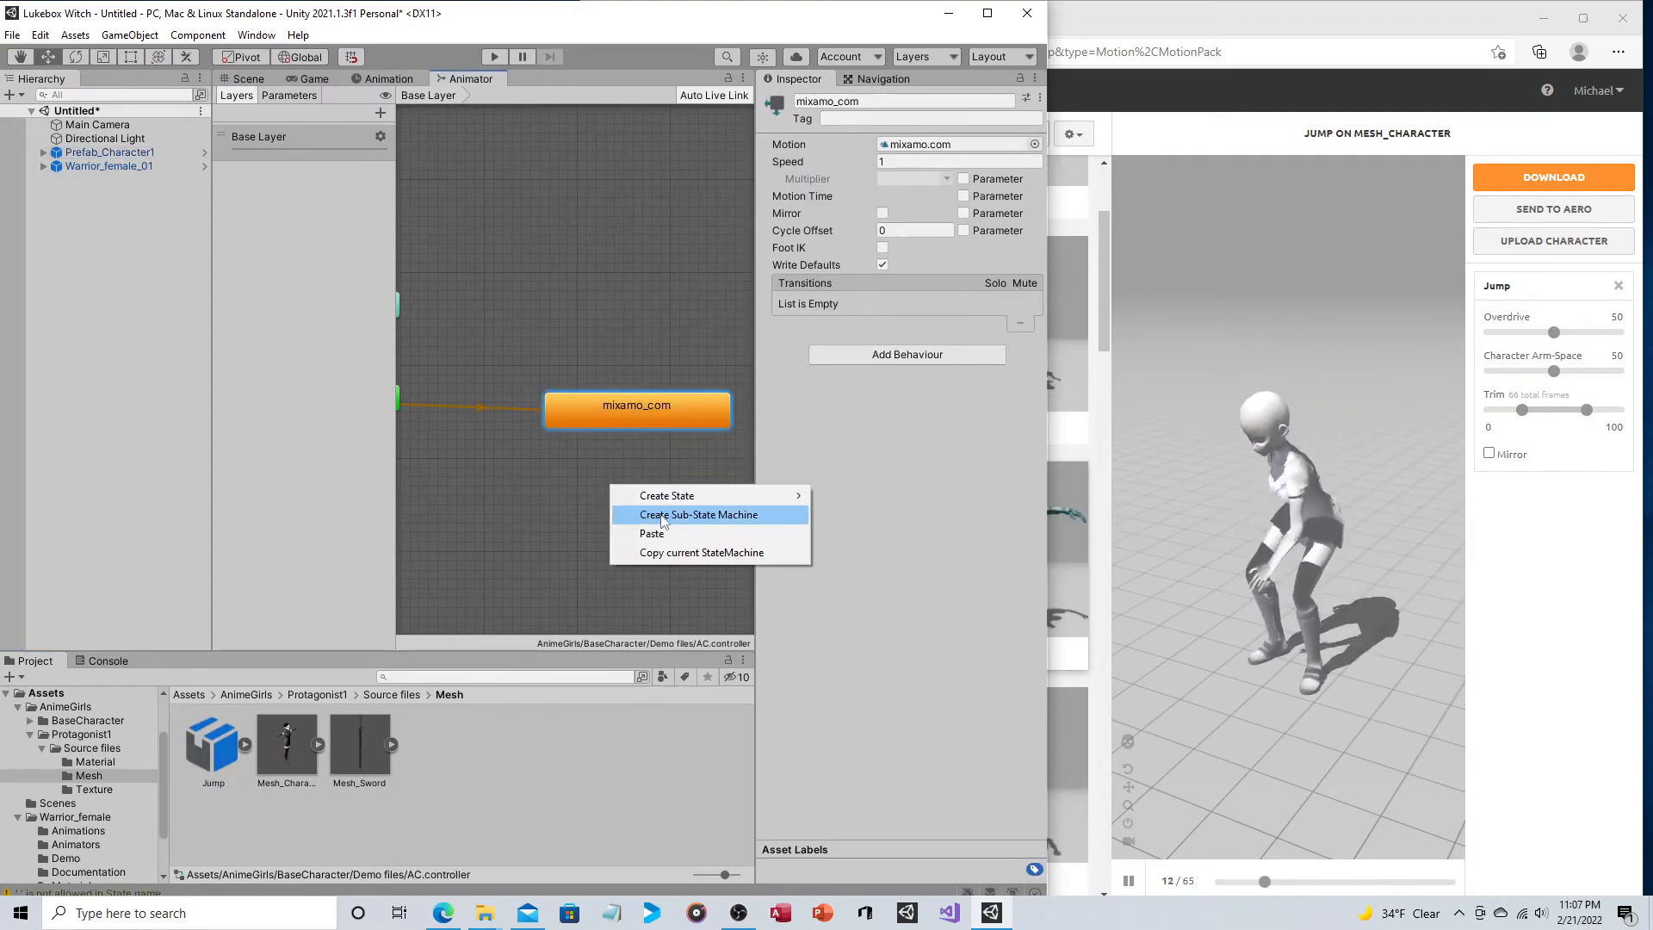
pyautogui.click(655, 534)
pyautogui.moveTo(673, 508); pyautogui.dragTo(587, 524)
# Step: Create transitions in both directions between the mixamo_com state and its copy
pyautogui.rightClick(598, 417)
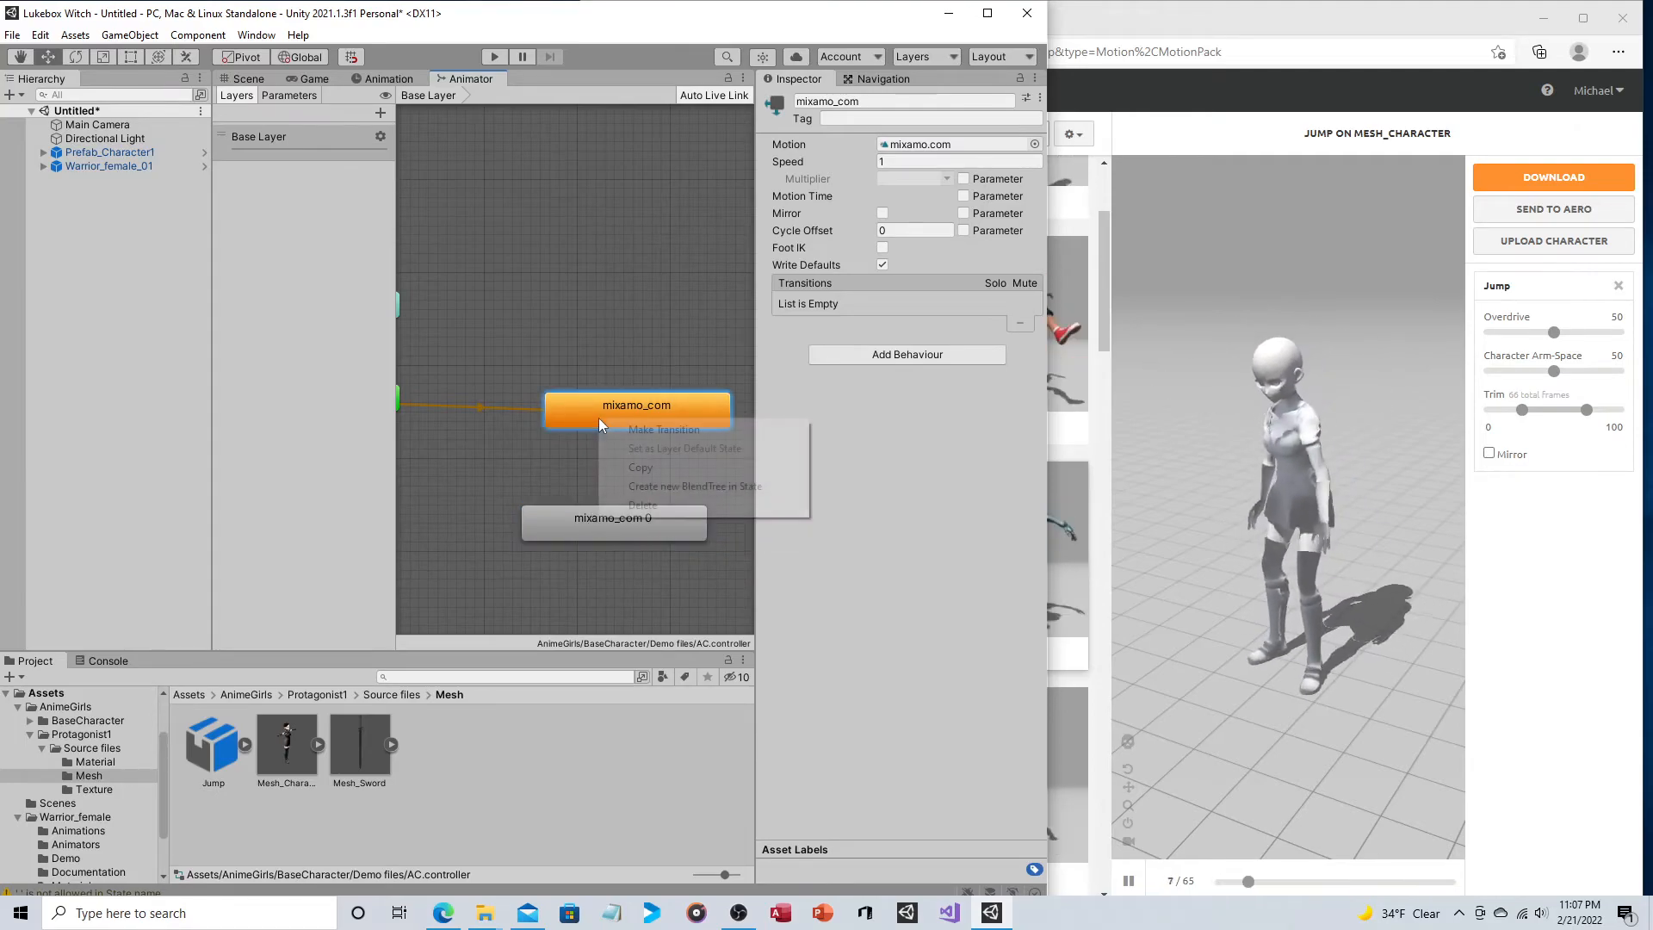
pyautogui.click(624, 430)
pyautogui.click(600, 513)
pyautogui.rightClick(666, 526)
pyautogui.click(689, 535)
pyautogui.click(683, 422)
# Step: Play the scene to preview Prefab_Character1's jump animation, and stop playback
pyautogui.click(250, 80)
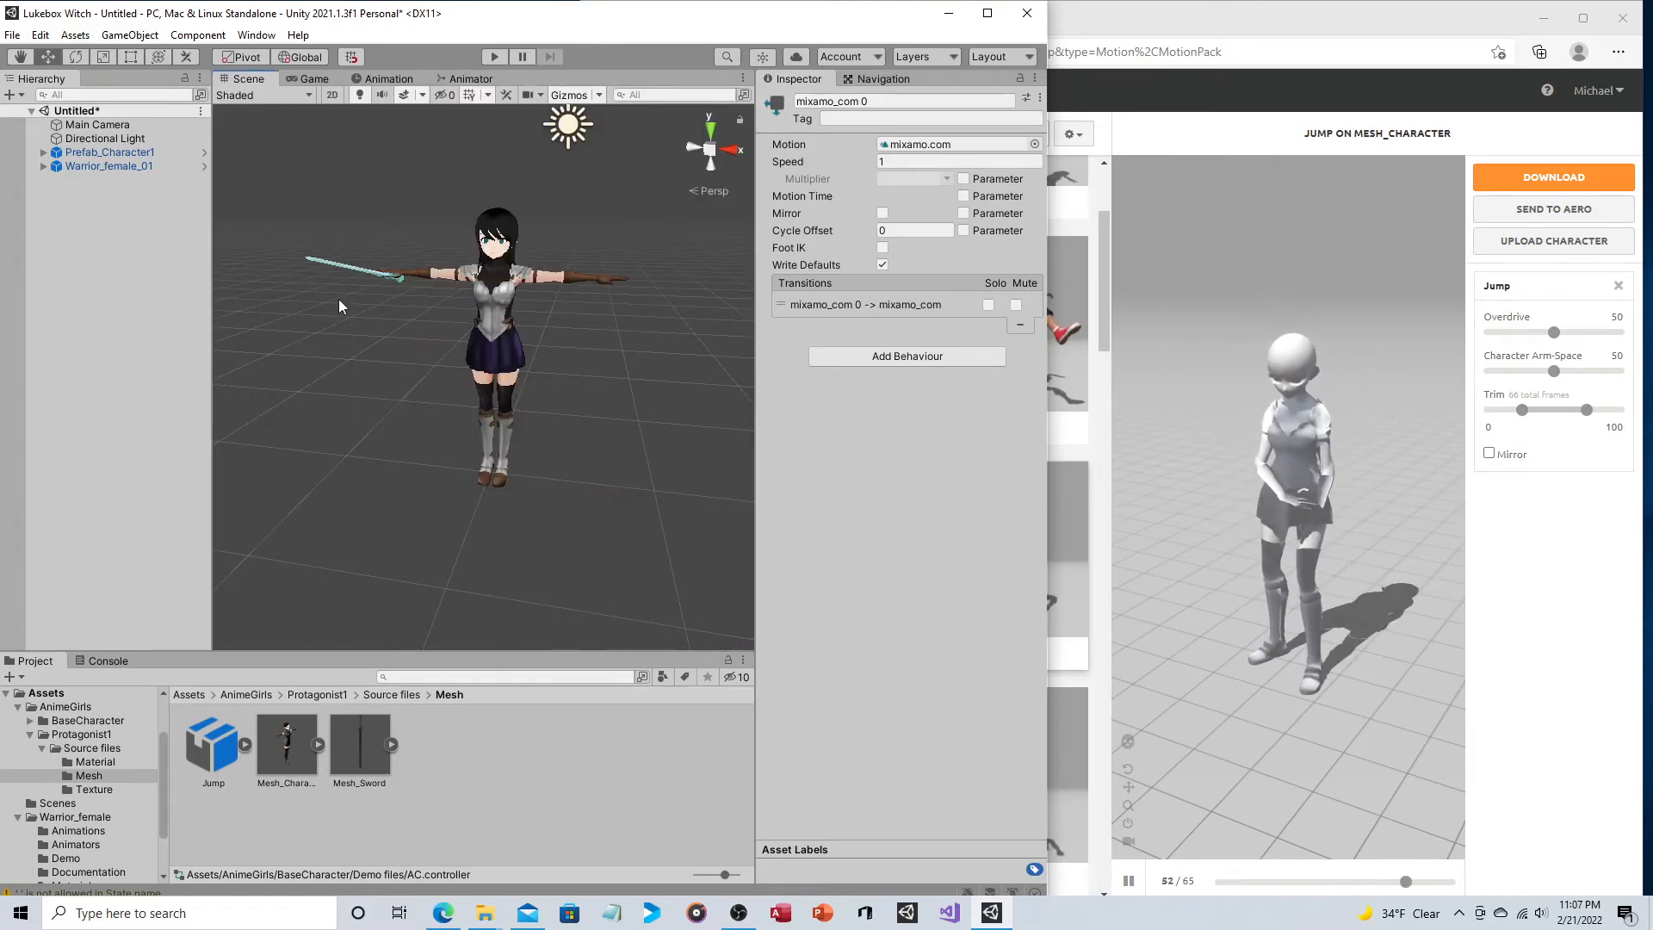
pyautogui.click(496, 56)
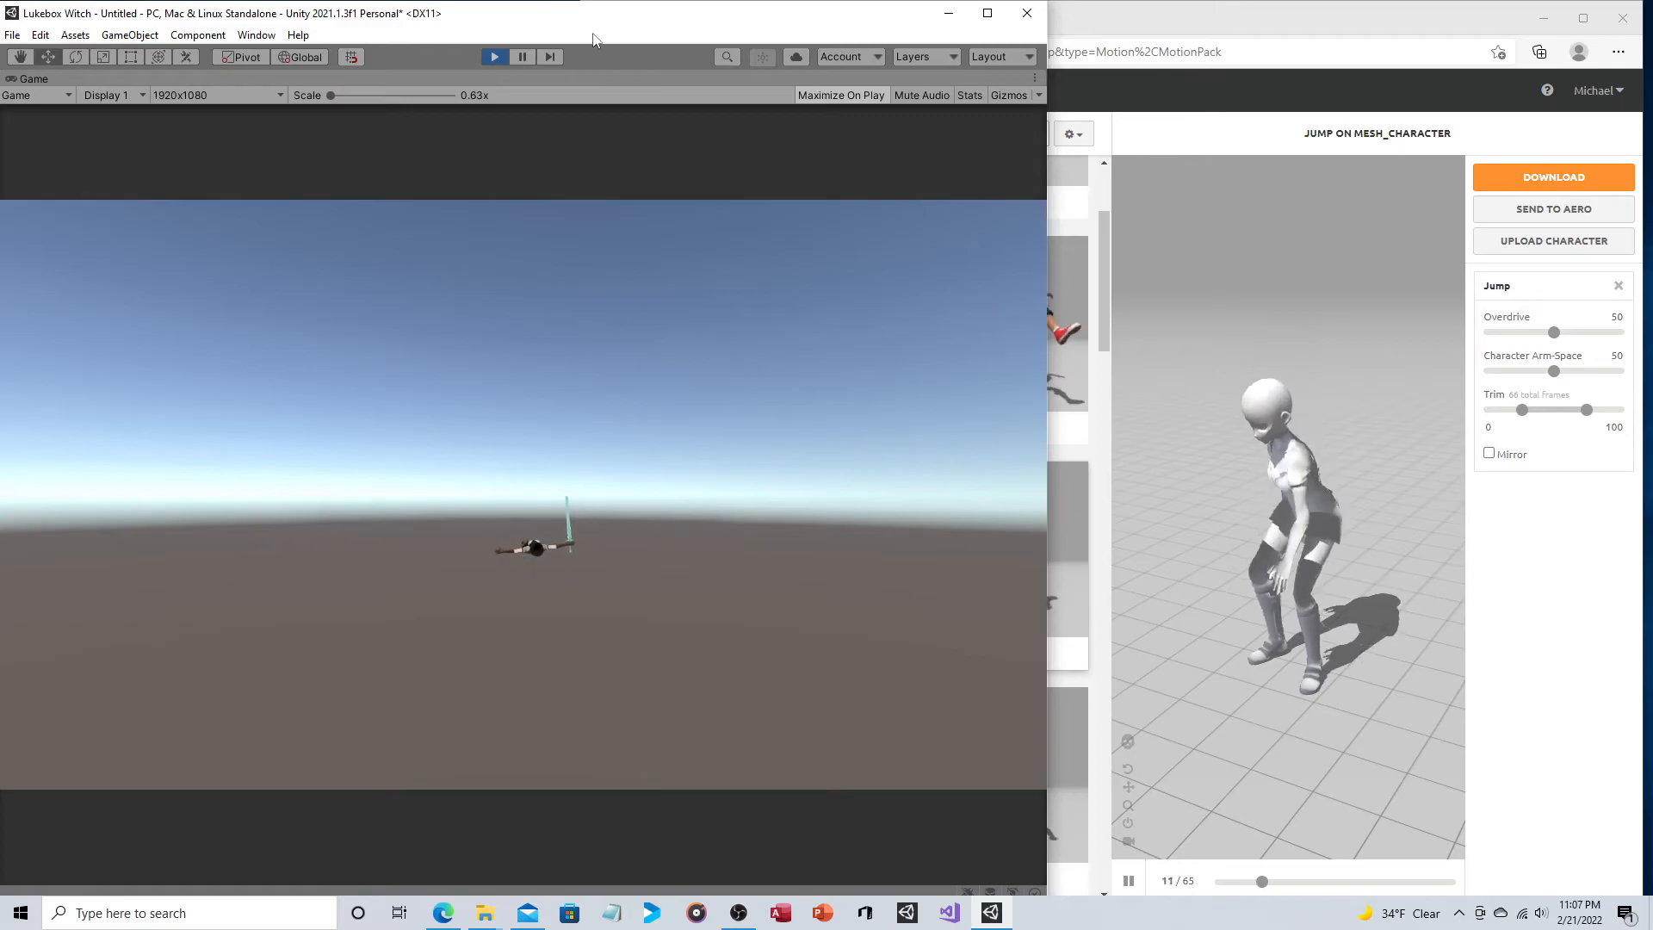
pyautogui.click(492, 57)
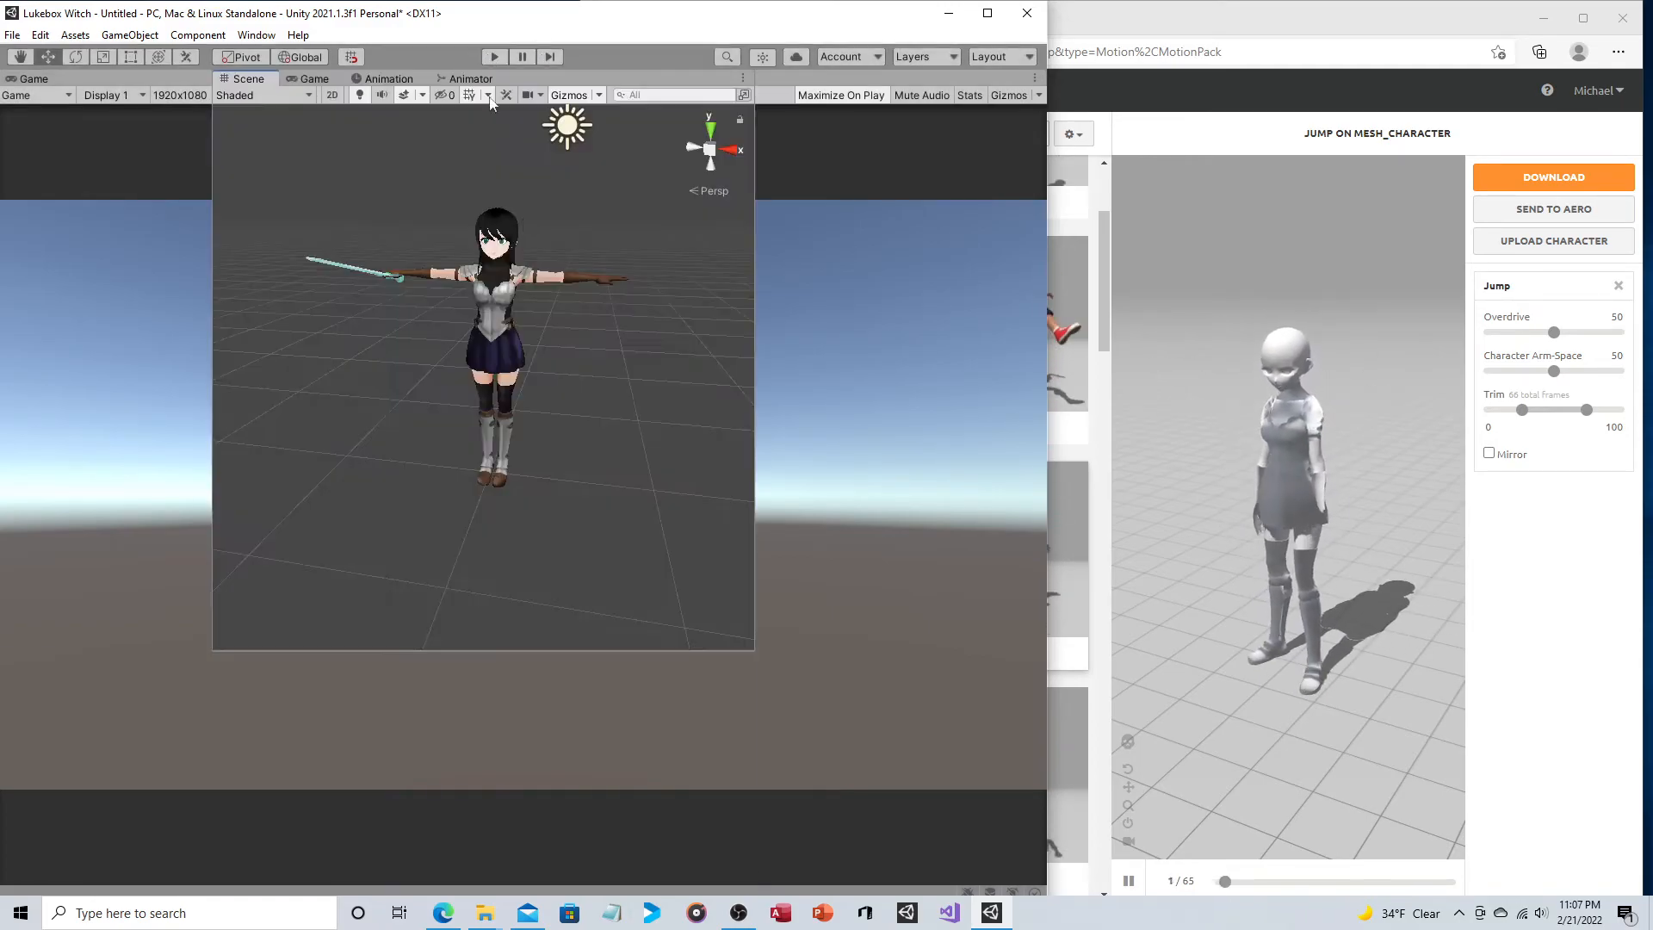